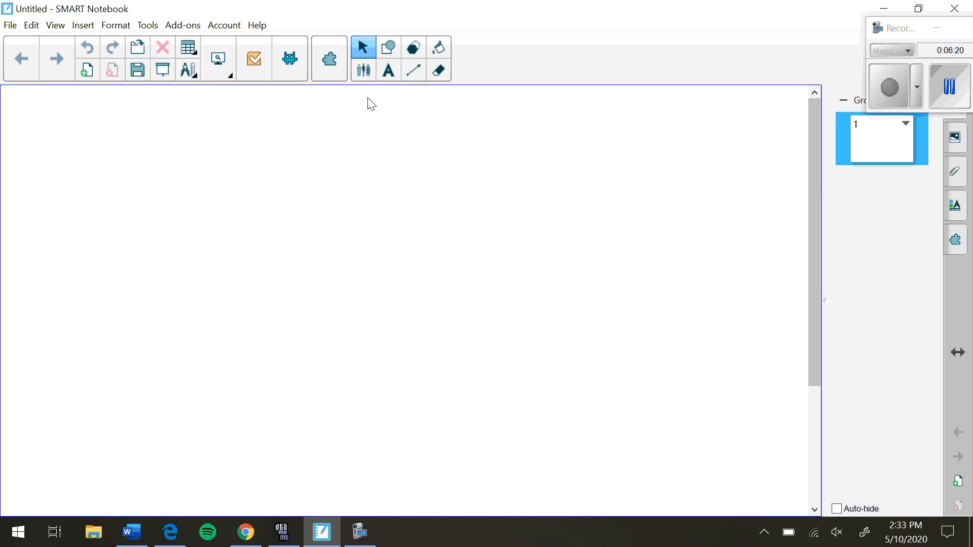
Step: Handwrite the underlined heading "CIRCLE" in black in the upper-left corner of the page
{"action": "left_click", "coordinate": [361, 71]}
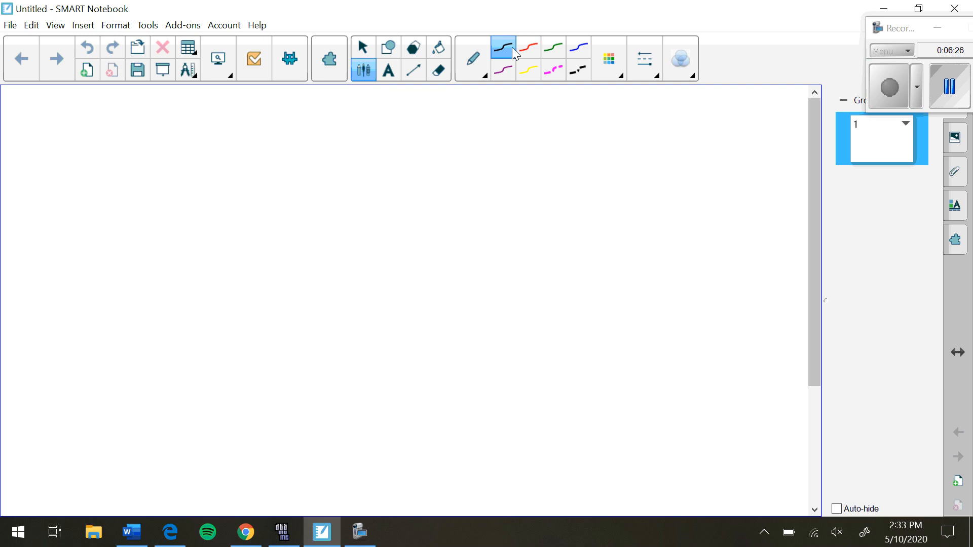
{"action": "left_click_drag", "start_coordinate": [70, 97], "coordinate": [72, 151]}
{"action": "mouse_move", "coordinate": [80, 100]}
{"action": "left_mouse_down"}
{"action": "mouse_move", "coordinate": [80, 139]}
{"action": "mouse_move", "coordinate": [107, 136]}
{"action": "left_mouse_up"}
{"action": "left_click", "coordinate": [113, 97]}
{"action": "mouse_move", "coordinate": [111, 100]}
{"action": "left_mouse_down"}
{"action": "mouse_move", "coordinate": [137, 101]}
{"action": "mouse_move", "coordinate": [161, 133]}
{"action": "mouse_move", "coordinate": [155, 117]}
{"action": "left_mouse_up"}
{"action": "left_click_drag", "start_coordinate": [54, 161], "coordinate": [155, 148]}
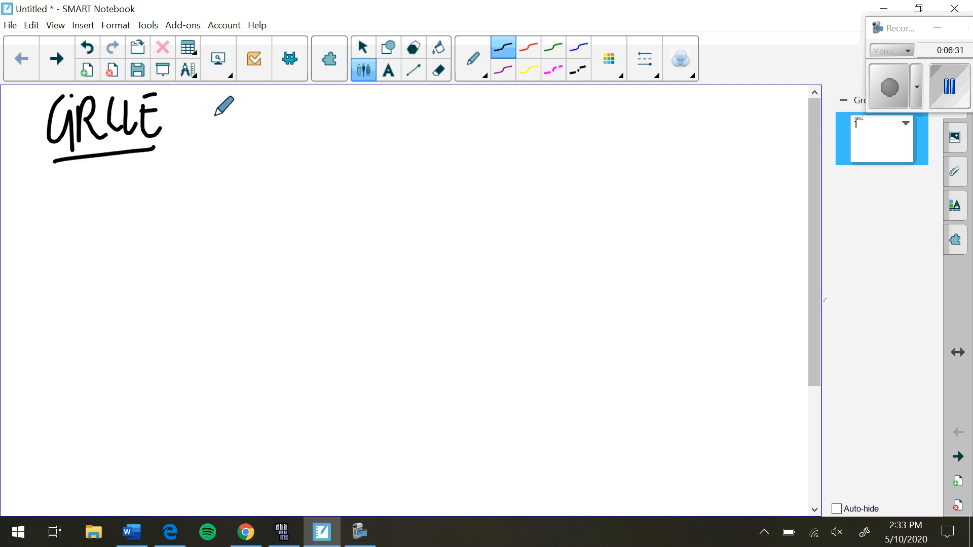
Step: Handwrite the circle equation (x-h)² + (y-k)² = r² in purple below the heading
{"action": "left_click", "coordinate": [503, 70]}
{"action": "left_click_drag", "start_coordinate": [124, 187], "coordinate": [122, 234]}
{"action": "mouse_move", "coordinate": [126, 199]}
{"action": "left_mouse_down"}
{"action": "mouse_move", "coordinate": [141, 227]}
{"action": "mouse_move", "coordinate": [127, 228]}
{"action": "left_mouse_up"}
{"action": "left_click_drag", "start_coordinate": [147, 207], "coordinate": [200, 221]}
{"action": "mouse_move", "coordinate": [202, 183]}
{"action": "left_mouse_down"}
{"action": "mouse_move", "coordinate": [205, 233]}
{"action": "mouse_move", "coordinate": [223, 191]}
{"action": "mouse_move", "coordinate": [254, 208]}
{"action": "left_mouse_up"}
{"action": "left_click_drag", "start_coordinate": [248, 203], "coordinate": [247, 219]}
{"action": "left_click_drag", "start_coordinate": [276, 181], "coordinate": [275, 231]}
{"action": "left_click_drag", "start_coordinate": [292, 198], "coordinate": [300, 243]}
{"action": "mouse_move", "coordinate": [315, 204]}
{"action": "left_mouse_down"}
{"action": "mouse_move", "coordinate": [330, 202]}
{"action": "mouse_move", "coordinate": [344, 223]}
{"action": "left_mouse_up"}
{"action": "mouse_move", "coordinate": [364, 189]}
{"action": "left_mouse_down"}
{"action": "mouse_move", "coordinate": [368, 231]}
{"action": "mouse_move", "coordinate": [390, 185]}
{"action": "mouse_move", "coordinate": [421, 199]}
{"action": "left_mouse_up"}
{"action": "left_click_drag", "start_coordinate": [406, 209], "coordinate": [474, 193]}
{"action": "left_click", "coordinate": [440, 198]}
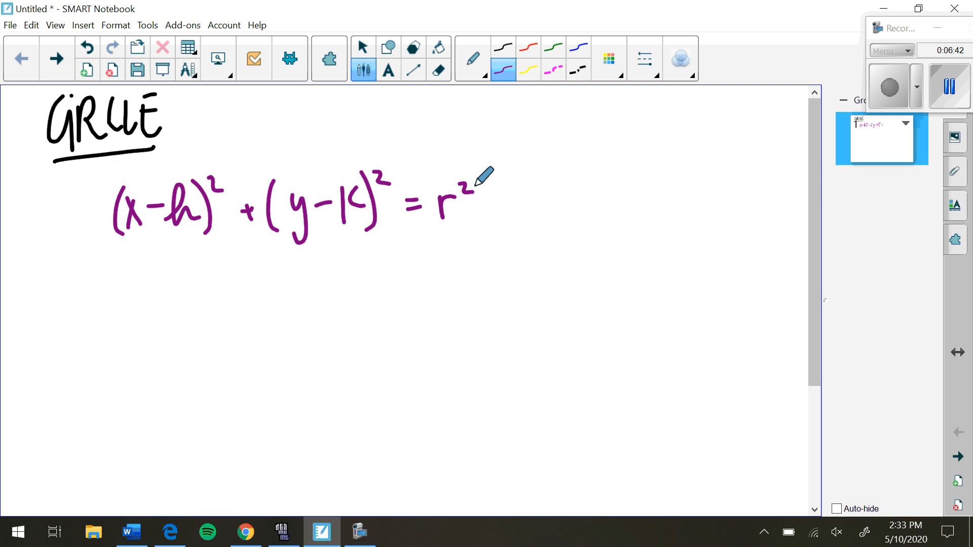
Step: Handwrite the red notes "(h,k) center" and "r radius" below the circle equation
{"action": "left_click", "coordinate": [534, 47]}
{"action": "mouse_move", "coordinate": [161, 310]}
{"action": "left_mouse_down"}
{"action": "mouse_move", "coordinate": [181, 304]}
{"action": "mouse_move", "coordinate": [198, 320]}
{"action": "left_mouse_up"}
{"action": "left_click_drag", "start_coordinate": [205, 304], "coordinate": [203, 317]}
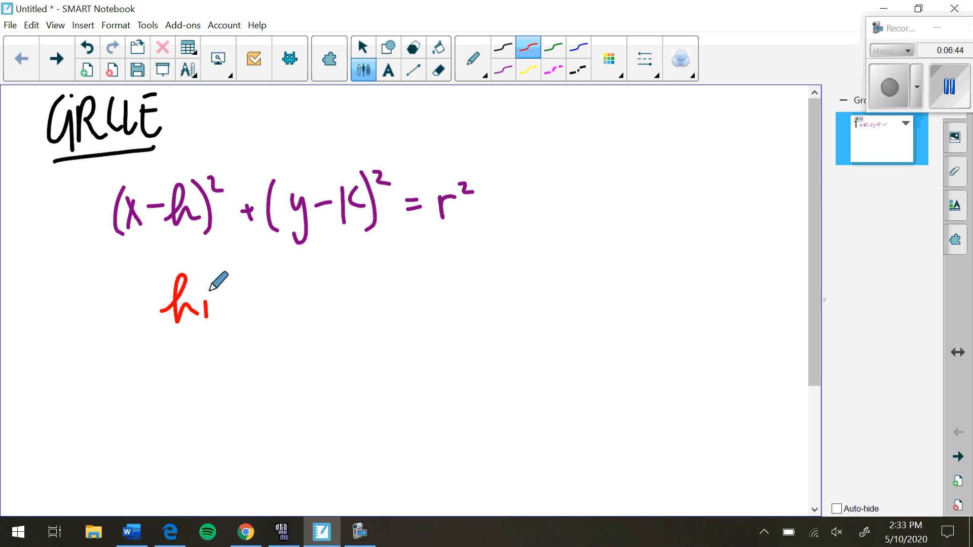
{"action": "left_click_drag", "start_coordinate": [214, 276], "coordinate": [212, 319]}
{"action": "left_click_drag", "start_coordinate": [232, 280], "coordinate": [233, 324]}
{"action": "left_click_drag", "start_coordinate": [167, 274], "coordinate": [168, 339]}
{"action": "mouse_move", "coordinate": [285, 276]}
{"action": "left_mouse_down"}
{"action": "mouse_move", "coordinate": [282, 310]}
{"action": "mouse_move", "coordinate": [327, 286]}
{"action": "mouse_move", "coordinate": [336, 304]}
{"action": "left_mouse_up"}
{"action": "left_click_drag", "start_coordinate": [342, 272], "coordinate": [369, 291]}
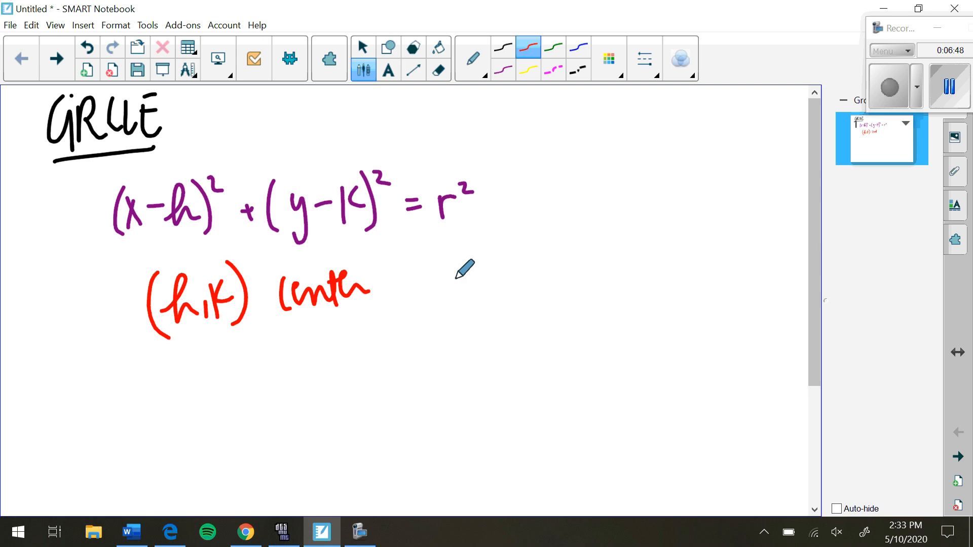
{"action": "mouse_move", "coordinate": [444, 278]}
{"action": "left_mouse_down"}
{"action": "mouse_move", "coordinate": [504, 286]}
{"action": "mouse_move", "coordinate": [552, 269]}
{"action": "mouse_move", "coordinate": [573, 284]}
{"action": "mouse_move", "coordinate": [574, 275]}
{"action": "left_mouse_up"}
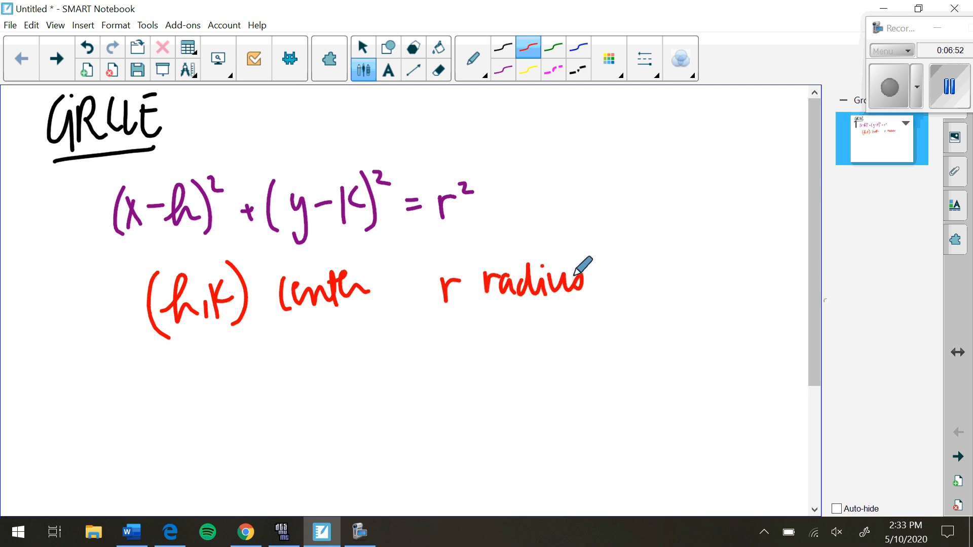
Step: Switch to Desmos in Chrome and hide the graphs of the circle inequality and the 14 ≥ y ≥ 3x + 2 inequality
{"action": "left_click", "coordinate": [258, 536]}
{"action": "left_click", "coordinate": [501, 153]}
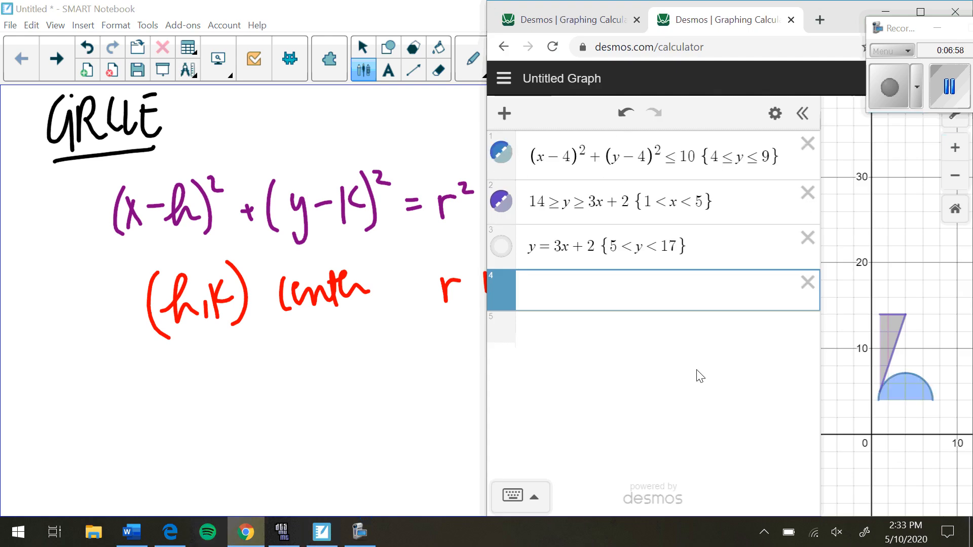
{"action": "left_click", "coordinate": [501, 153]}
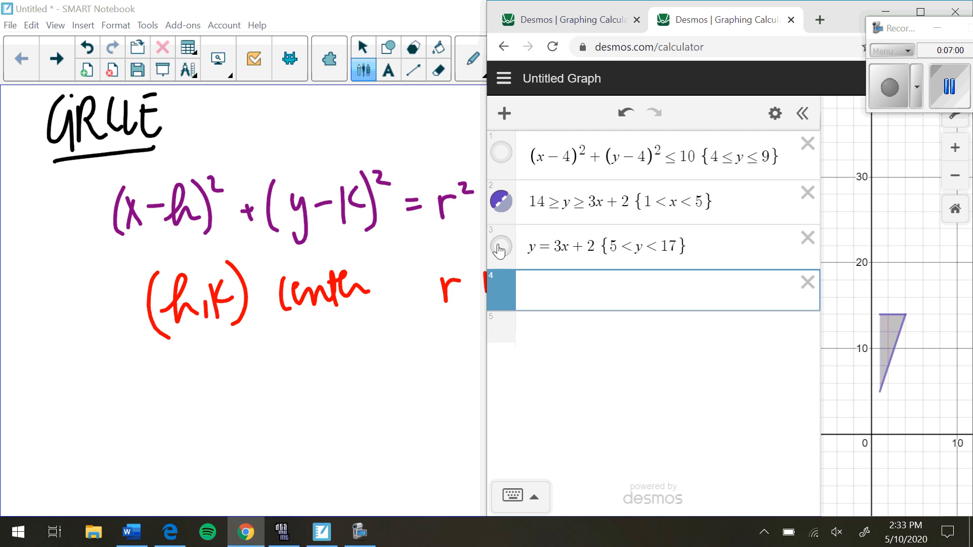
{"action": "left_click", "coordinate": [501, 201]}
Step: Return to SMART Notebook and erase the stray red dot below the notes
{"action": "left_click", "coordinate": [284, 381]}
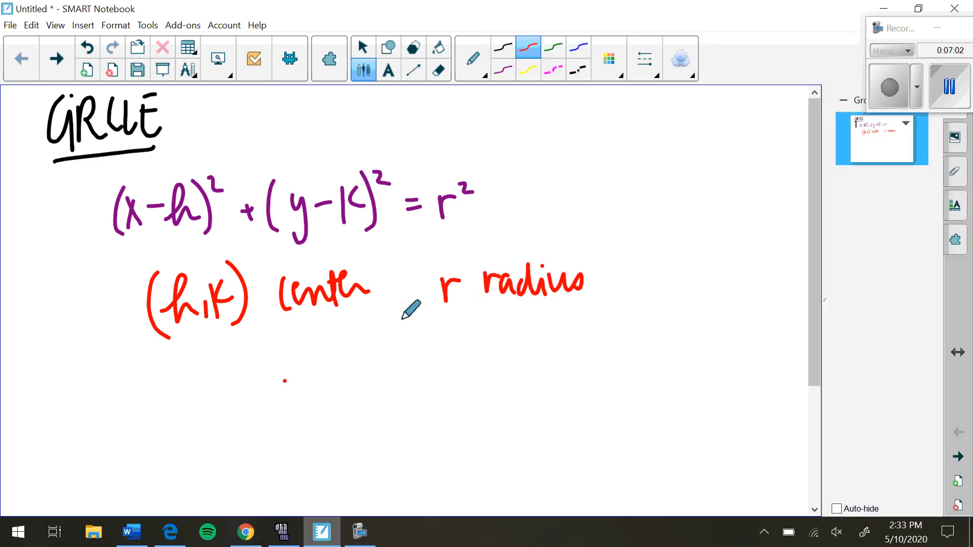
{"action": "left_click", "coordinate": [439, 70]}
{"action": "left_click", "coordinate": [287, 379]}
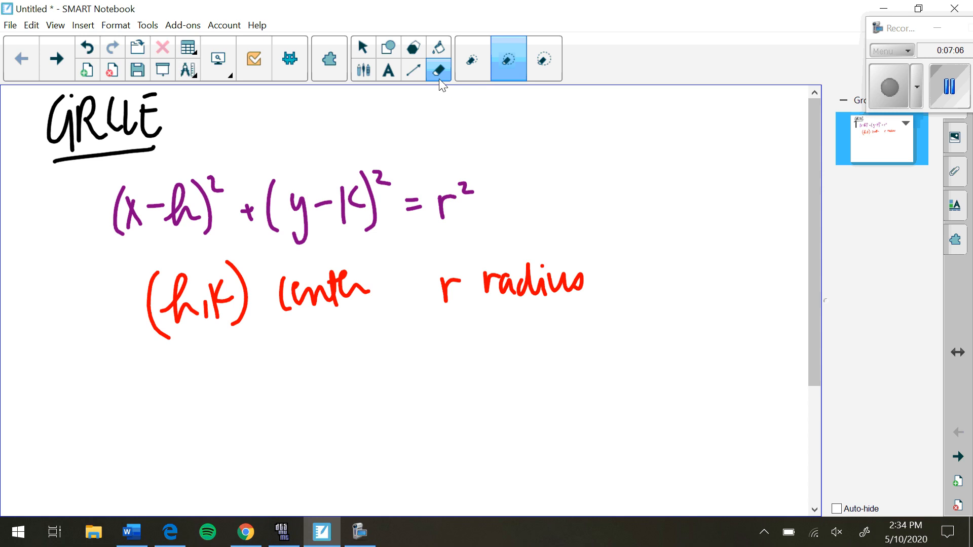
Step: Handwrite the underlined heading "PARABOLA" in black below the center and radius notes
{"action": "left_click", "coordinate": [364, 70]}
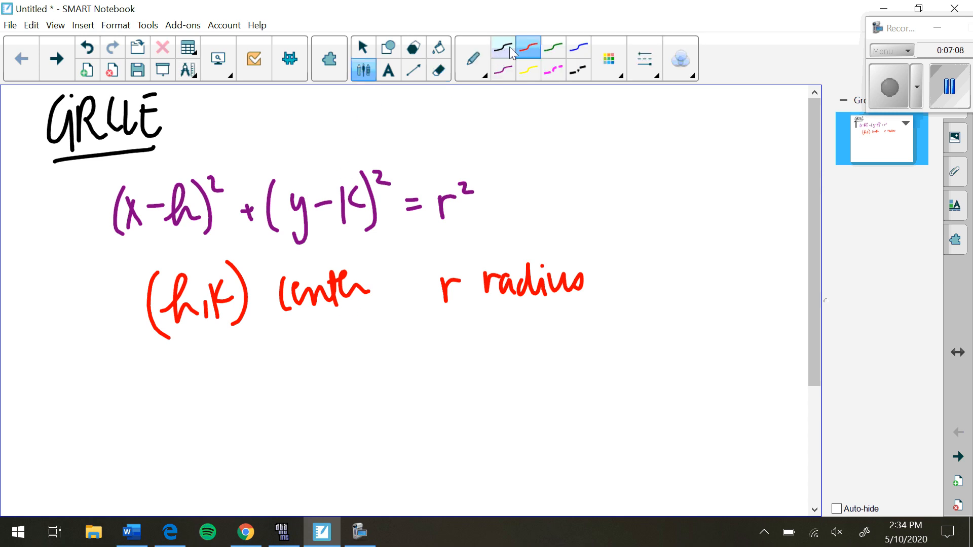
{"action": "left_click", "coordinate": [508, 47]}
{"action": "scroll", "coordinate": [147, 349], "scroll_direction": "down", "scroll_amount": 4}
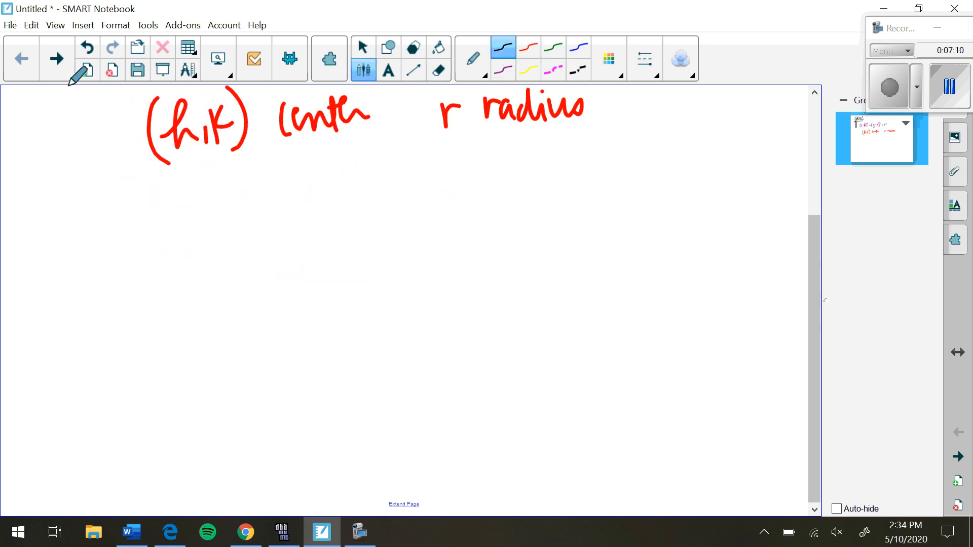
{"action": "mouse_move", "coordinate": [68, 192]}
{"action": "left_mouse_down"}
{"action": "mouse_move", "coordinate": [68, 258]}
{"action": "mouse_move", "coordinate": [71, 227]}
{"action": "left_mouse_up"}
{"action": "mouse_move", "coordinate": [90, 215]}
{"action": "left_mouse_down"}
{"action": "mouse_move", "coordinate": [86, 249]}
{"action": "mouse_move", "coordinate": [108, 247]}
{"action": "left_mouse_up"}
{"action": "mouse_move", "coordinate": [118, 200]}
{"action": "left_mouse_down"}
{"action": "mouse_move", "coordinate": [115, 236]}
{"action": "mouse_move", "coordinate": [136, 237]}
{"action": "left_mouse_up"}
{"action": "mouse_move", "coordinate": [152, 201]}
{"action": "left_mouse_down"}
{"action": "mouse_move", "coordinate": [139, 238]}
{"action": "mouse_move", "coordinate": [165, 237]}
{"action": "mouse_move", "coordinate": [185, 210]}
{"action": "mouse_move", "coordinate": [189, 234]}
{"action": "left_mouse_up"}
{"action": "left_click_drag", "start_coordinate": [212, 189], "coordinate": [211, 191]}
{"action": "left_click_drag", "start_coordinate": [237, 213], "coordinate": [255, 233]}
{"action": "mouse_move", "coordinate": [247, 233]}
{"action": "left_mouse_down"}
{"action": "mouse_move", "coordinate": [260, 206]}
{"action": "mouse_move", "coordinate": [271, 233]}
{"action": "left_mouse_up"}
{"action": "mouse_move", "coordinate": [266, 243]}
{"action": "left_mouse_down"}
{"action": "mouse_move", "coordinate": [128, 261]}
{"action": "mouse_move", "coordinate": [71, 282]}
{"action": "left_mouse_up"}
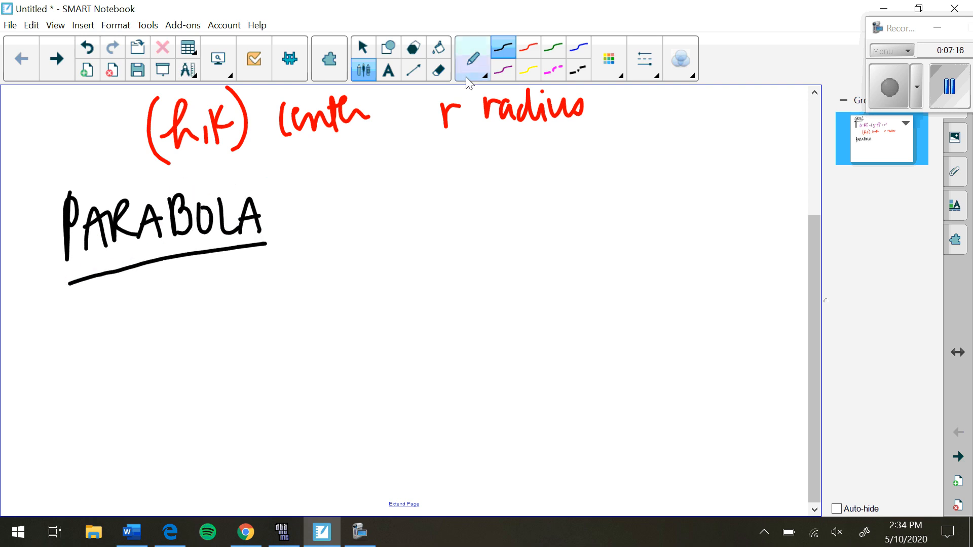
Step: Handwrite the parabola equation y = a(x-h)² + k in blue below the PARABOLA heading
{"action": "left_click", "coordinate": [578, 48]}
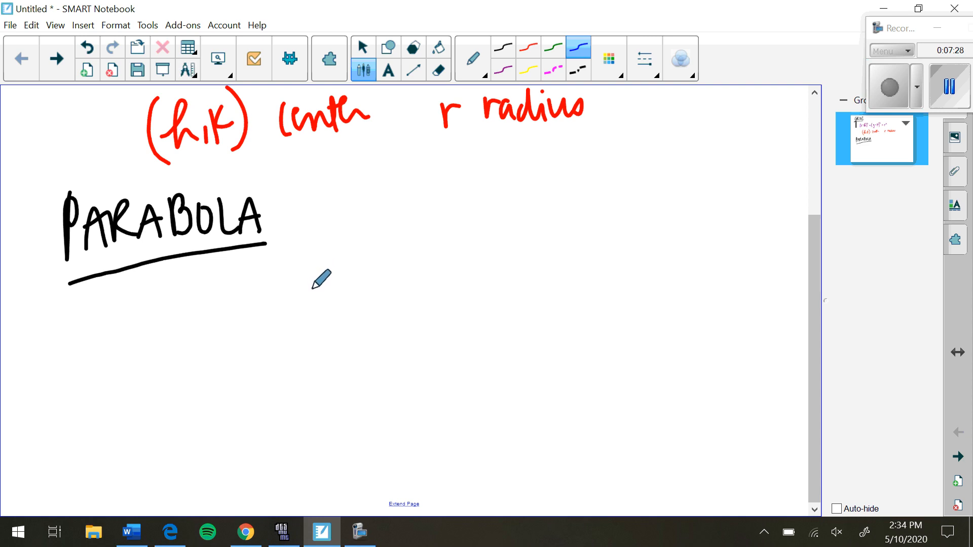
{"action": "mouse_move", "coordinate": [239, 300]}
{"action": "left_mouse_down"}
{"action": "mouse_move", "coordinate": [256, 302]}
{"action": "mouse_move", "coordinate": [240, 349]}
{"action": "mouse_move", "coordinate": [274, 301]}
{"action": "left_mouse_up"}
{"action": "left_click", "coordinate": [263, 303]}
{"action": "left_click_drag", "start_coordinate": [263, 315], "coordinate": [274, 313]}
{"action": "left_click_drag", "start_coordinate": [324, 293], "coordinate": [328, 320]}
{"action": "mouse_move", "coordinate": [340, 274]}
{"action": "left_mouse_down"}
{"action": "mouse_move", "coordinate": [342, 335]}
{"action": "mouse_move", "coordinate": [363, 318]}
{"action": "mouse_move", "coordinate": [350, 320]}
{"action": "left_mouse_up"}
{"action": "left_click_drag", "start_coordinate": [375, 304], "coordinate": [420, 318]}
{"action": "left_click_drag", "start_coordinate": [425, 274], "coordinate": [438, 325]}
{"action": "left_click_drag", "start_coordinate": [435, 262], "coordinate": [481, 303]}
{"action": "left_click_drag", "start_coordinate": [473, 295], "coordinate": [473, 314]}
{"action": "left_click_drag", "start_coordinate": [492, 279], "coordinate": [490, 327]}
{"action": "left_click_drag", "start_coordinate": [512, 277], "coordinate": [516, 306]}
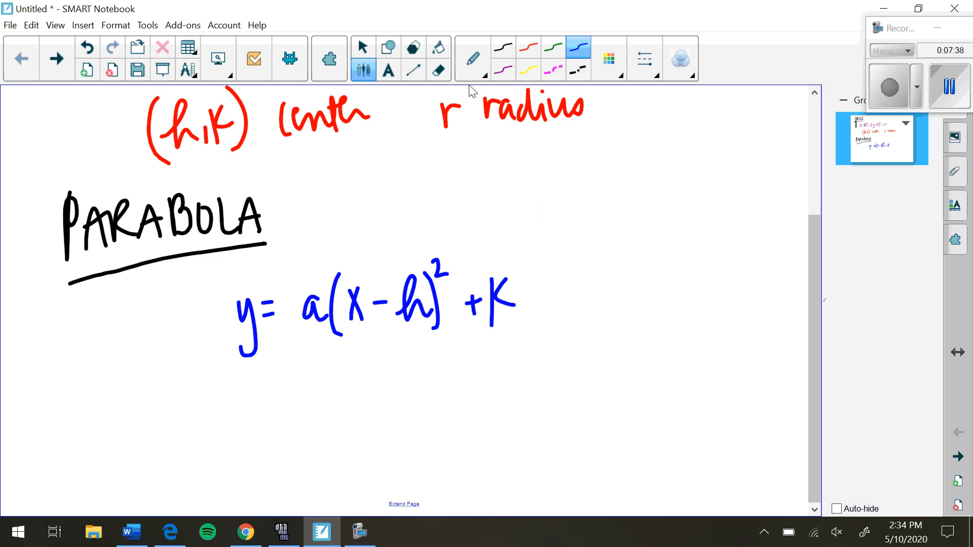
Step: Handwrite the label "(h,k) vertex" in purple below the parabola equation
{"action": "left_click", "coordinate": [503, 71]}
{"action": "mouse_move", "coordinate": [431, 361]}
{"action": "left_mouse_down"}
{"action": "mouse_move", "coordinate": [440, 413]}
{"action": "mouse_move", "coordinate": [457, 418]}
{"action": "mouse_move", "coordinate": [489, 370]}
{"action": "mouse_move", "coordinate": [507, 392]}
{"action": "left_mouse_up"}
{"action": "left_click_drag", "start_coordinate": [506, 352], "coordinate": [505, 414]}
{"action": "left_click_drag", "start_coordinate": [417, 355], "coordinate": [413, 429]}
{"action": "mouse_move", "coordinate": [548, 370]}
{"action": "left_mouse_down"}
{"action": "mouse_move", "coordinate": [565, 370]}
{"action": "mouse_move", "coordinate": [594, 394]}
{"action": "left_mouse_up"}
{"action": "left_click_drag", "start_coordinate": [608, 361], "coordinate": [606, 395]}
{"action": "mouse_move", "coordinate": [599, 374]}
{"action": "left_mouse_down"}
{"action": "mouse_move", "coordinate": [624, 370]}
{"action": "mouse_move", "coordinate": [644, 387]}
{"action": "left_mouse_up"}
{"action": "left_click_drag", "start_coordinate": [643, 360], "coordinate": [631, 392]}
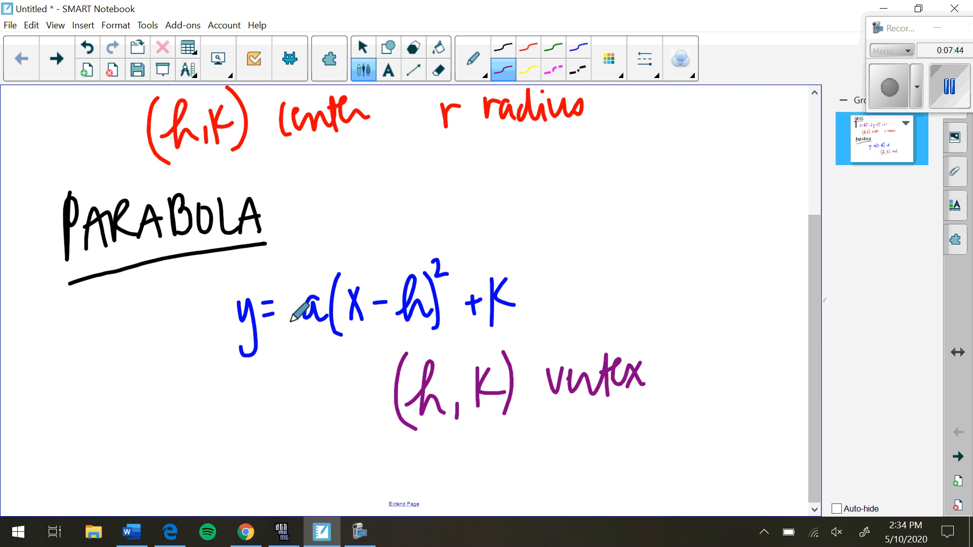
Step: Sketch a purple upward-opening parabola with arrowheads beside the vertex label and mark its vertex with a dot
{"action": "mouse_move", "coordinate": [272, 383]}
{"action": "left_mouse_down"}
{"action": "mouse_move", "coordinate": [346, 357]}
{"action": "mouse_move", "coordinate": [354, 367]}
{"action": "left_mouse_up"}
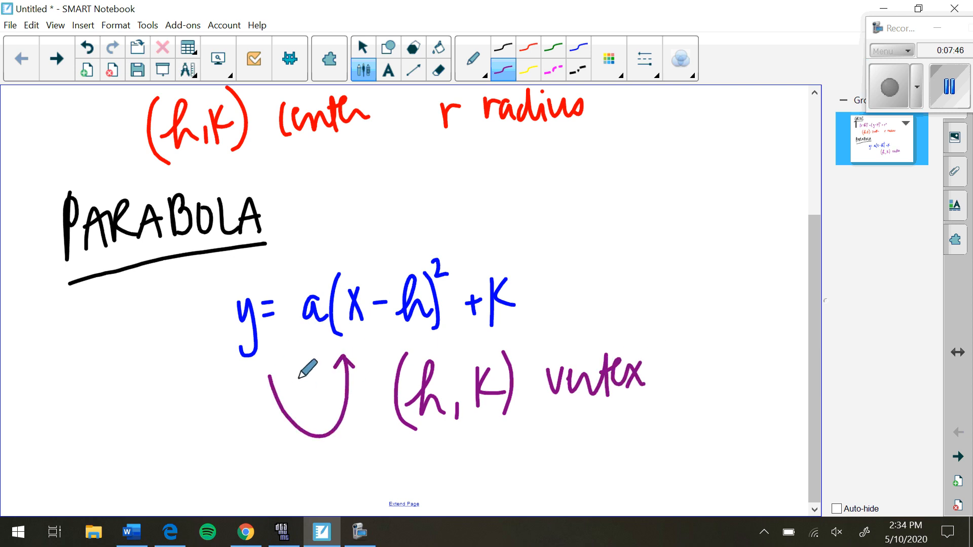
{"action": "left_click_drag", "start_coordinate": [260, 391], "coordinate": [284, 384]}
{"action": "left_click", "coordinate": [323, 440]}
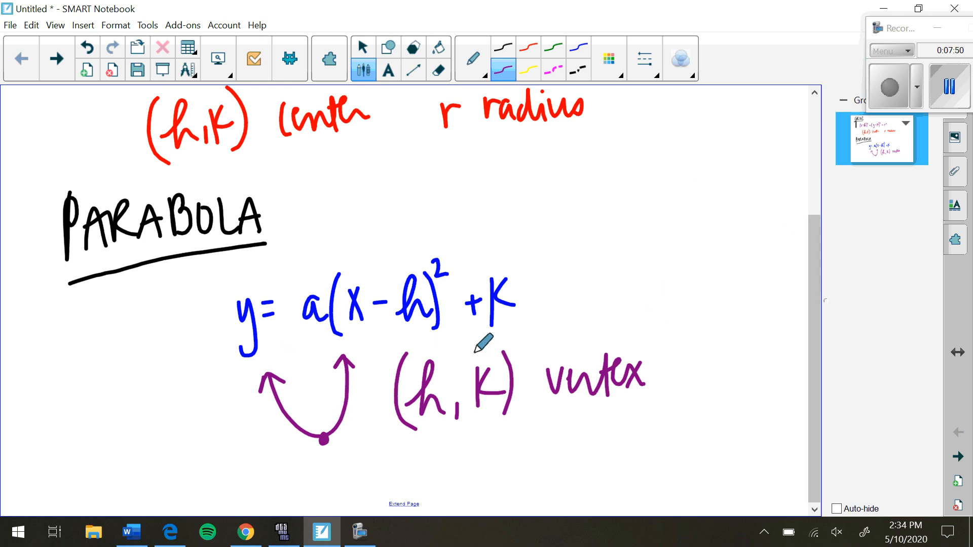
Step: Add a second page and handwrite the underlined heading "ELLIPSE" in black at its upper left
{"action": "left_click", "coordinate": [56, 60]}
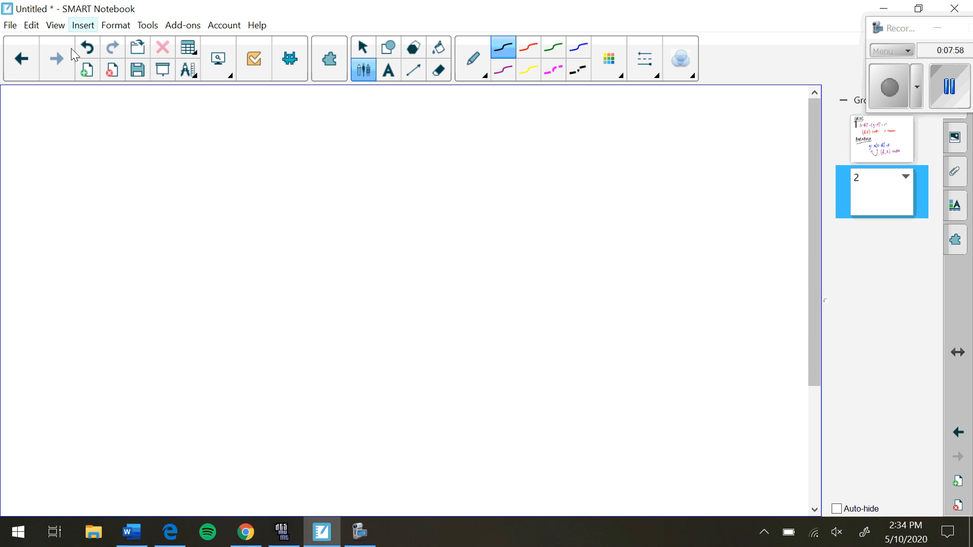
{"action": "mouse_move", "coordinate": [69, 119]}
{"action": "left_mouse_down"}
{"action": "mouse_move", "coordinate": [115, 139]}
{"action": "mouse_move", "coordinate": [199, 130]}
{"action": "mouse_move", "coordinate": [70, 176]}
{"action": "mouse_move", "coordinate": [199, 162]}
{"action": "left_mouse_up"}
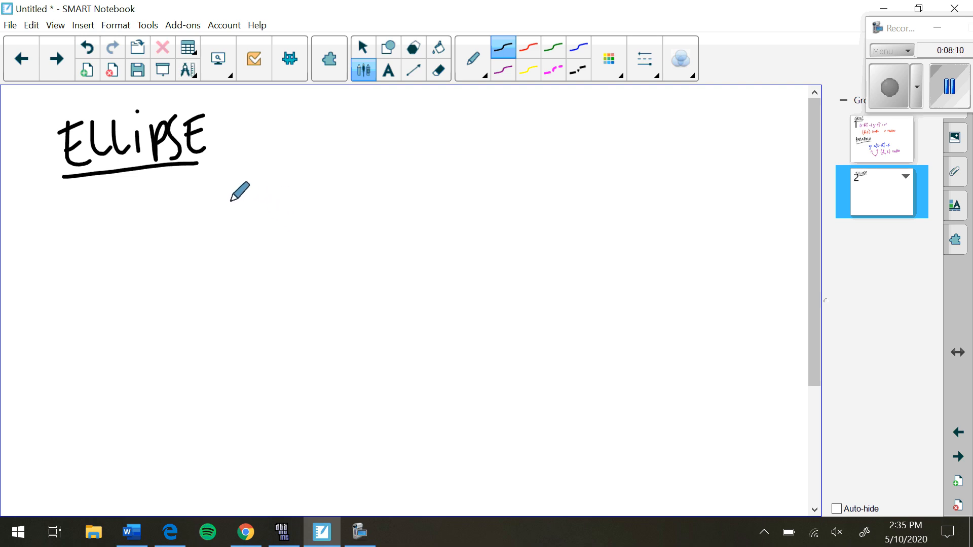
Step: Handwrite the first ellipse term (x-h)² over a, followed by a plus sign, below the heading
{"action": "left_click_drag", "start_coordinate": [231, 176], "coordinate": [234, 247]}
{"action": "left_click_drag", "start_coordinate": [233, 197], "coordinate": [251, 231]}
{"action": "mouse_move", "coordinate": [245, 200]}
{"action": "left_mouse_down"}
{"action": "mouse_move", "coordinate": [237, 231]}
{"action": "mouse_move", "coordinate": [268, 211]}
{"action": "mouse_move", "coordinate": [309, 221]}
{"action": "left_mouse_up"}
{"action": "mouse_move", "coordinate": [306, 180]}
{"action": "left_mouse_down"}
{"action": "mouse_move", "coordinate": [316, 233]}
{"action": "mouse_move", "coordinate": [335, 189]}
{"action": "left_mouse_up"}
{"action": "left_click_drag", "start_coordinate": [229, 266], "coordinate": [296, 260]}
{"action": "left_click_drag", "start_coordinate": [286, 295], "coordinate": [302, 315]}
{"action": "mouse_move", "coordinate": [347, 247]}
{"action": "left_mouse_down"}
{"action": "mouse_move", "coordinate": [364, 243]}
{"action": "mouse_move", "coordinate": [355, 255]}
{"action": "left_mouse_up"}
Step: Complete the ellipse equation by handwriting the term (y-k)² over b and "= 1" after the plus sign
{"action": "left_click_drag", "start_coordinate": [417, 176], "coordinate": [417, 238]}
{"action": "left_click_drag", "start_coordinate": [425, 191], "coordinate": [435, 228]}
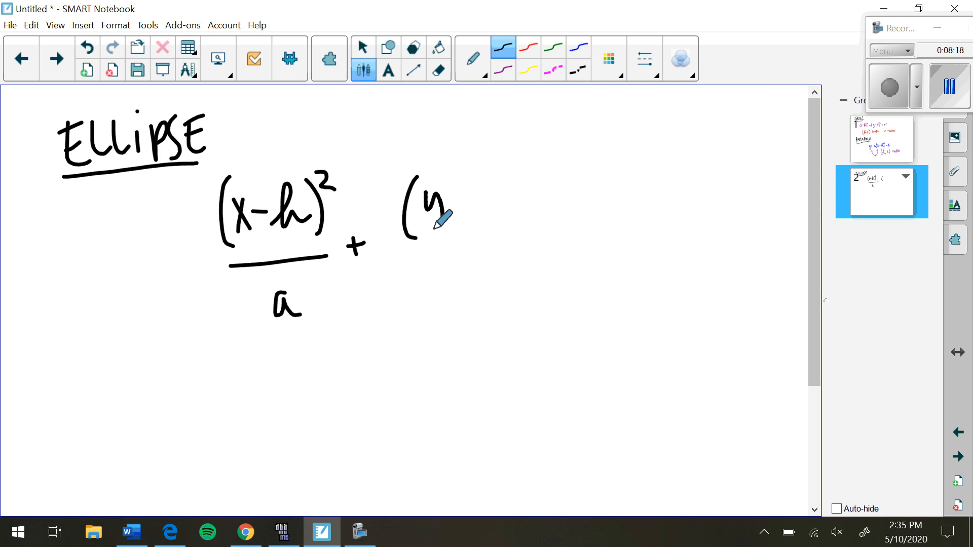
{"action": "mouse_move", "coordinate": [455, 195]}
{"action": "left_mouse_down"}
{"action": "mouse_move", "coordinate": [472, 190]}
{"action": "mouse_move", "coordinate": [487, 219]}
{"action": "left_mouse_up"}
{"action": "mouse_move", "coordinate": [506, 179]}
{"action": "left_mouse_down"}
{"action": "mouse_move", "coordinate": [506, 227]}
{"action": "mouse_move", "coordinate": [529, 176]}
{"action": "left_mouse_up"}
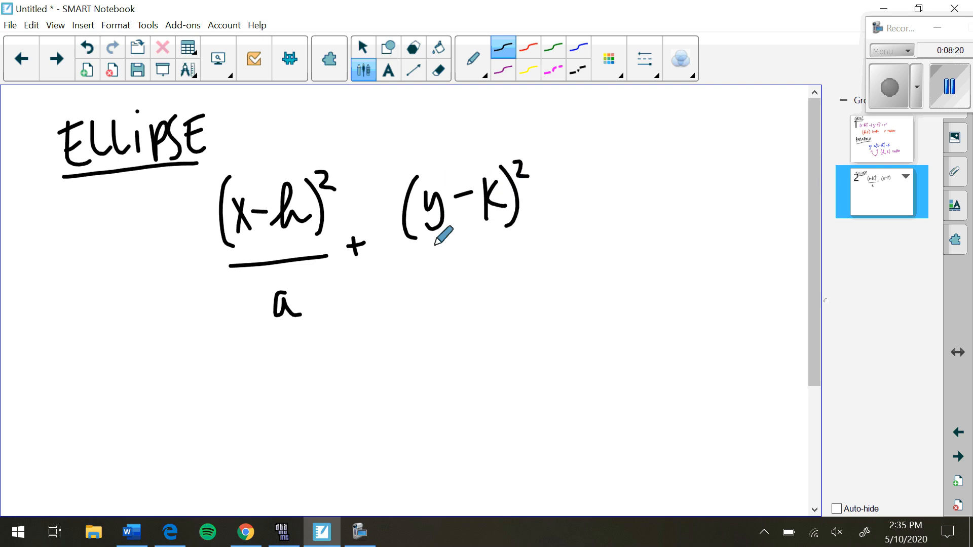
{"action": "left_click_drag", "start_coordinate": [402, 255], "coordinate": [536, 247]}
{"action": "left_click_drag", "start_coordinate": [457, 262], "coordinate": [464, 302]}
{"action": "left_click", "coordinate": [571, 239]}
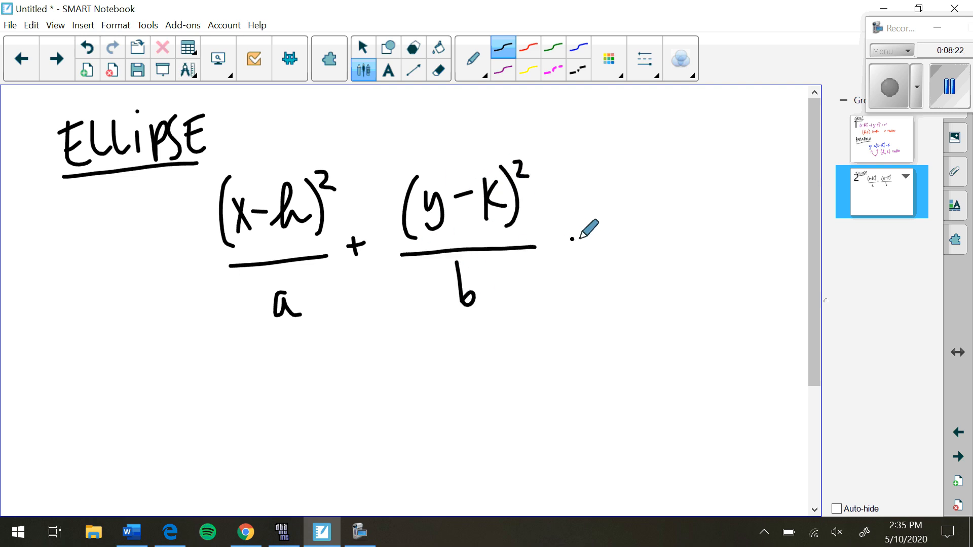
{"action": "left_click_drag", "start_coordinate": [569, 247], "coordinate": [580, 244]}
{"action": "left_click_drag", "start_coordinate": [567, 252], "coordinate": [581, 250]}
{"action": "left_click_drag", "start_coordinate": [605, 213], "coordinate": [603, 263]}
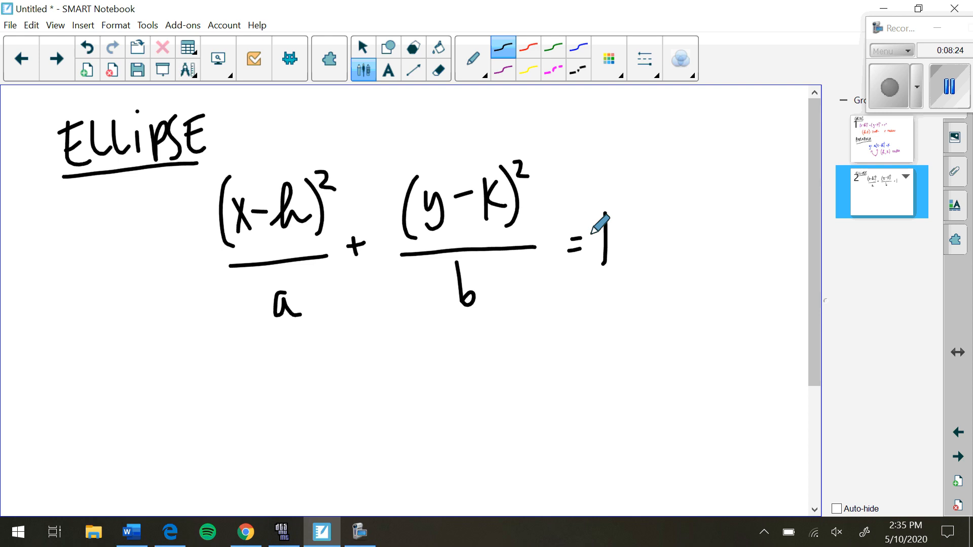
Step: Arrange the notes side by side with Desmos, with the notes on the left half of the screen
{"action": "key", "text": "super+Left"}
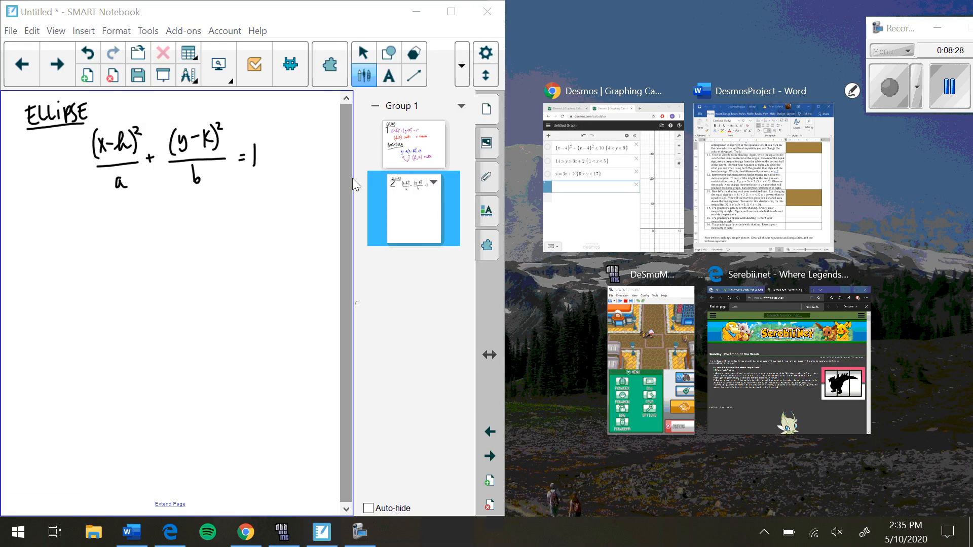
{"action": "left_click", "coordinate": [628, 176]}
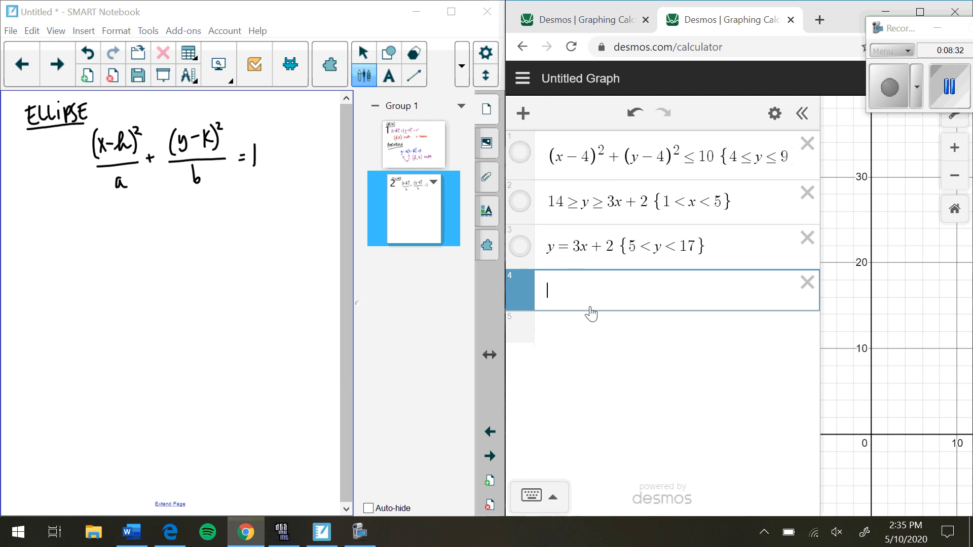
Step: Enter the first ellipse term ((x-5)^2)/4 followed by a plus sign in Desmos expression 4
{"action": "type", "text": "()"}
{"action": "type", "text": "x"}
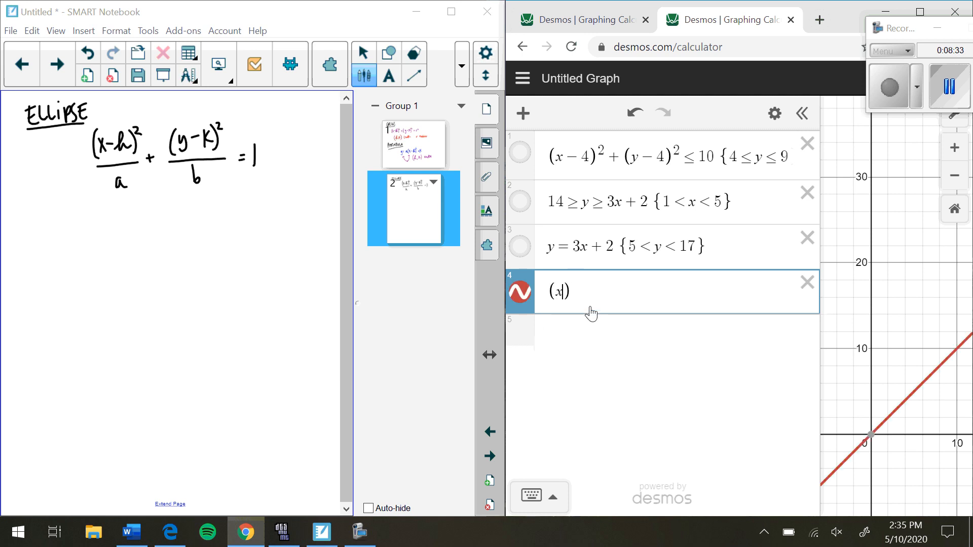
{"action": "type", "text": "-5"}
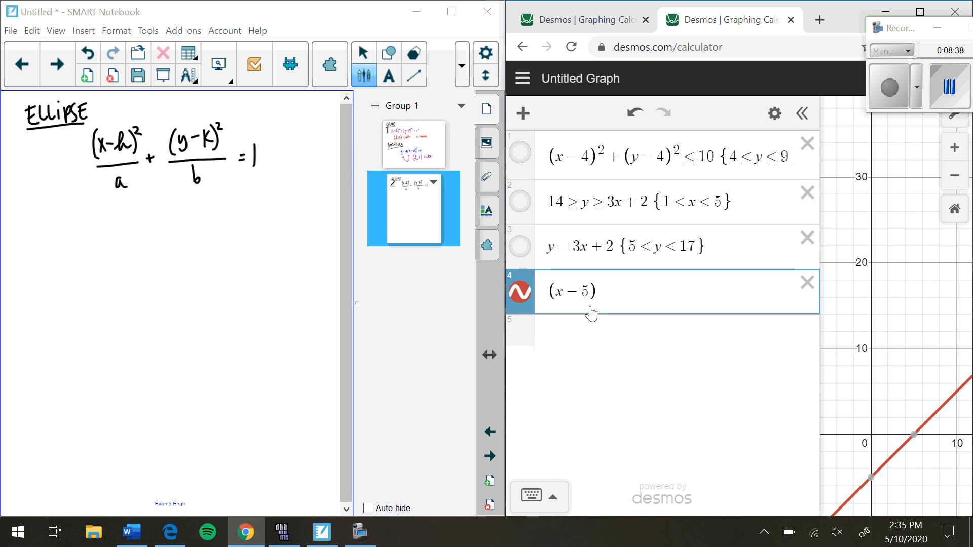
{"action": "type", "text": "^2"}
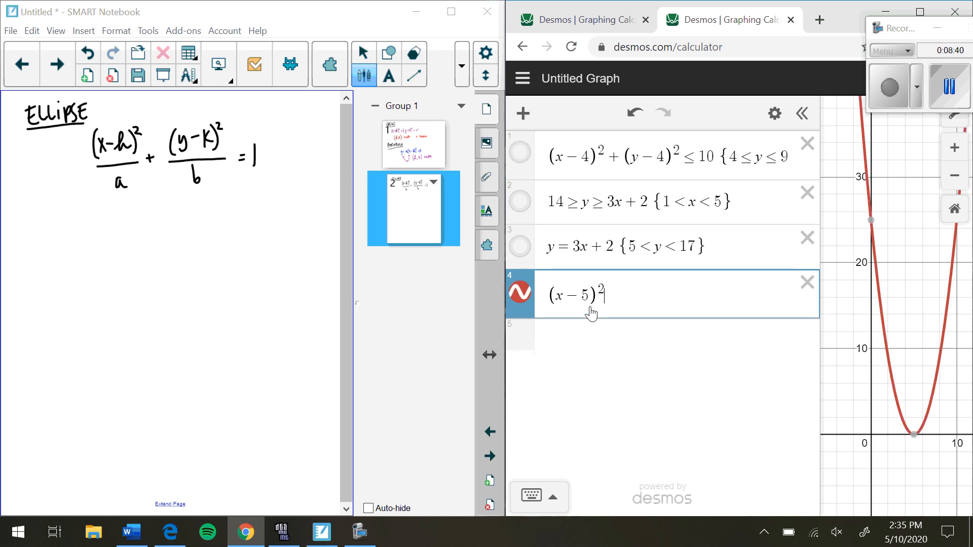
{"action": "type", "text": ")"}
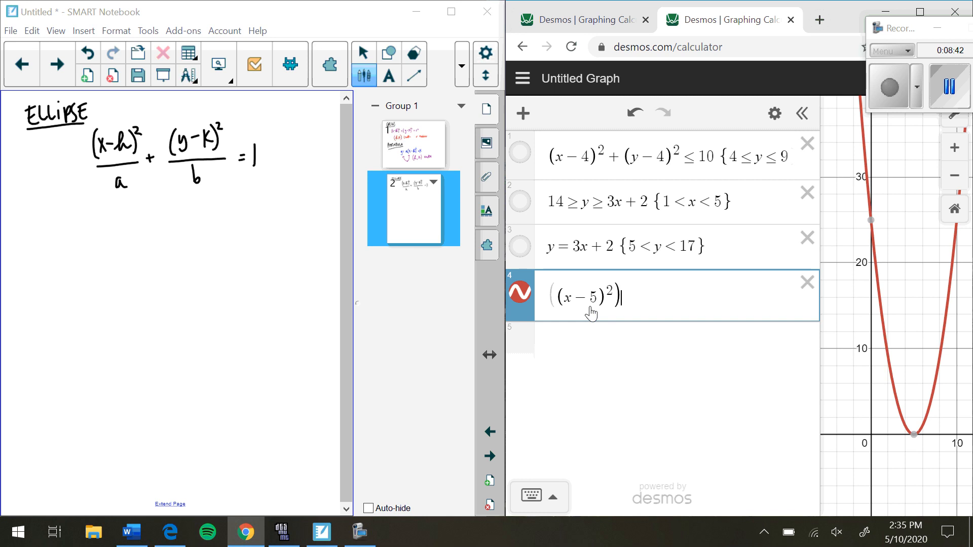
{"action": "type", "text": "/4"}
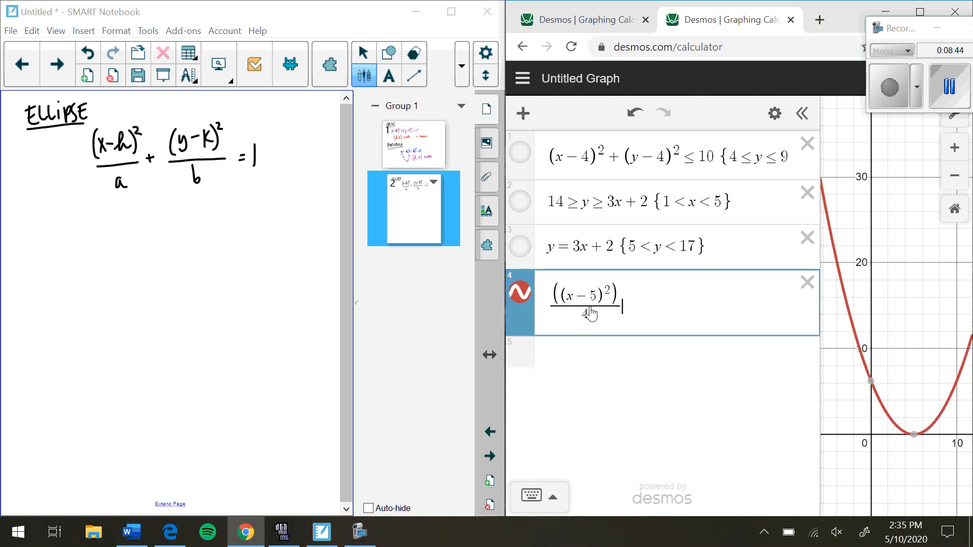
{"action": "type", "text": "+"}
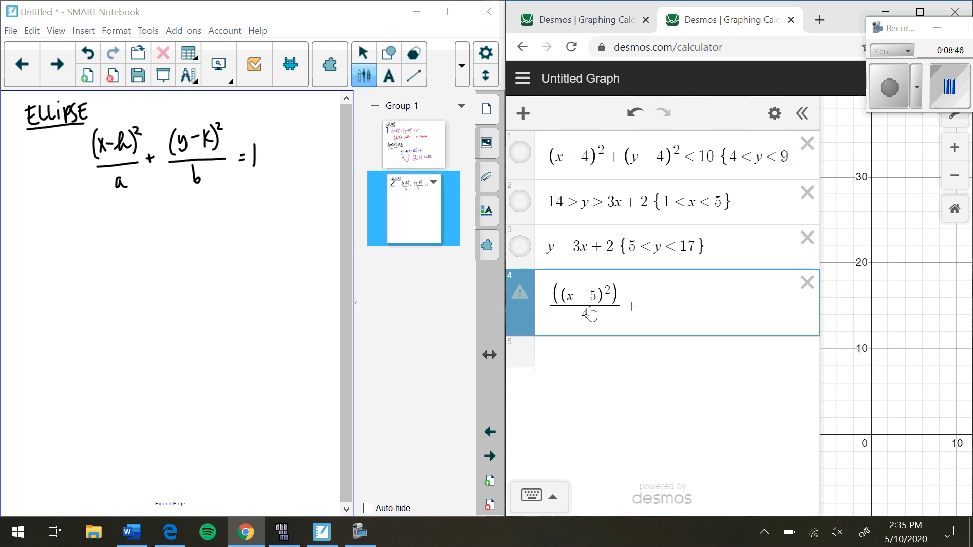
Step: Copy the first fraction after the plus sign in expression 4 and change the copy to ((y-5)^2)/8
{"action": "left_click_drag", "start_coordinate": [616, 306], "coordinate": [550, 302]}
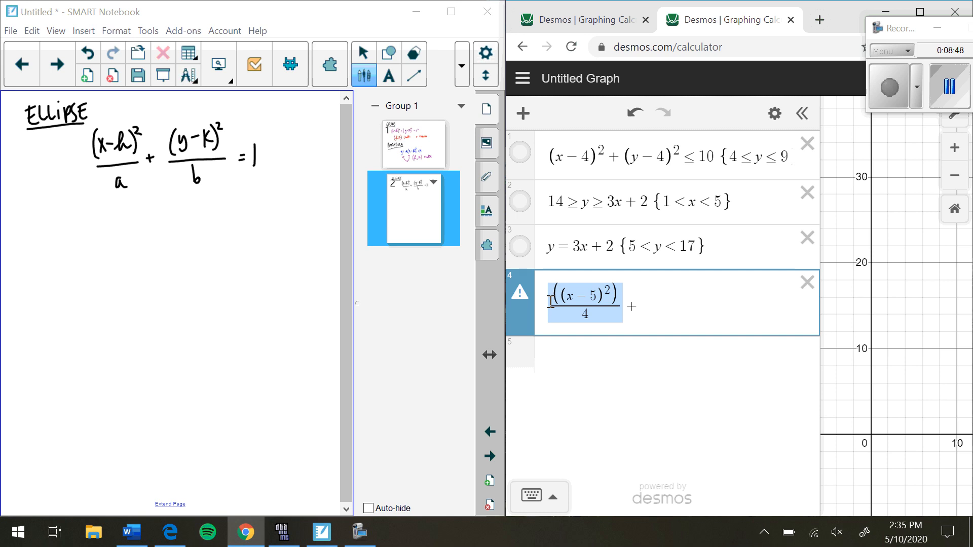
{"action": "key", "text": "Right"}
{"action": "type", "text": "((x-5)^2)/4"}
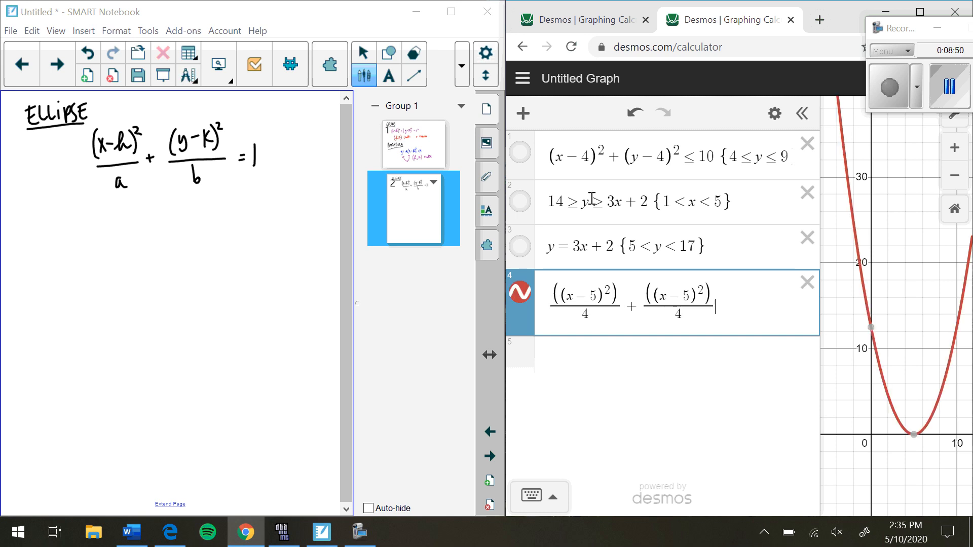
{"action": "left_click", "coordinate": [668, 296]}
{"action": "key", "text": "BackSpace"}
{"action": "type", "text": "y"}
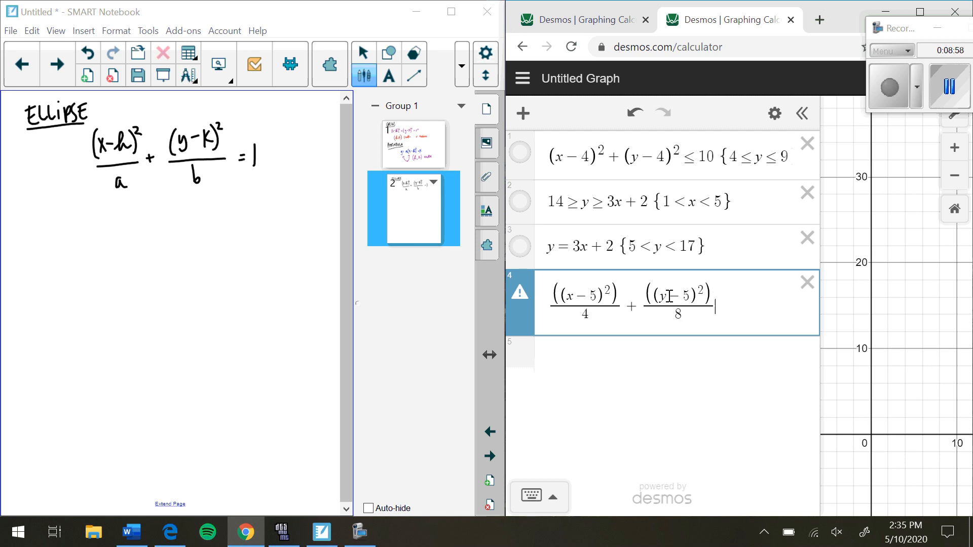
Step: Complete the ellipse equation in expression 4 by setting it equal to 1, and narrow the expression list to widen the graph
{"action": "type", "text": "1"}
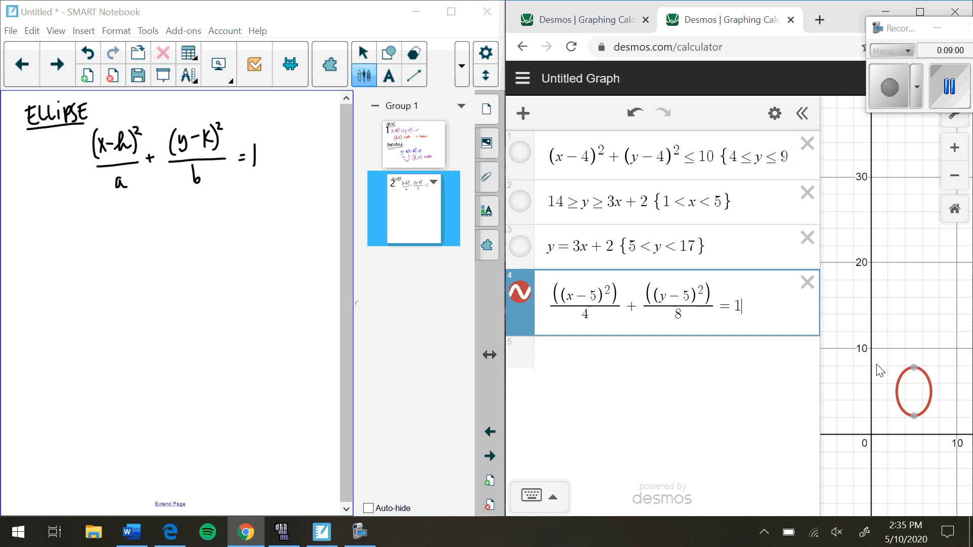
{"action": "left_click_drag", "start_coordinate": [880, 374], "coordinate": [887, 199]}
{"action": "scroll", "coordinate": [887, 200], "scroll_direction": "up", "scroll_amount": 3}
{"action": "left_click_drag", "start_coordinate": [868, 235], "coordinate": [866, 292]}
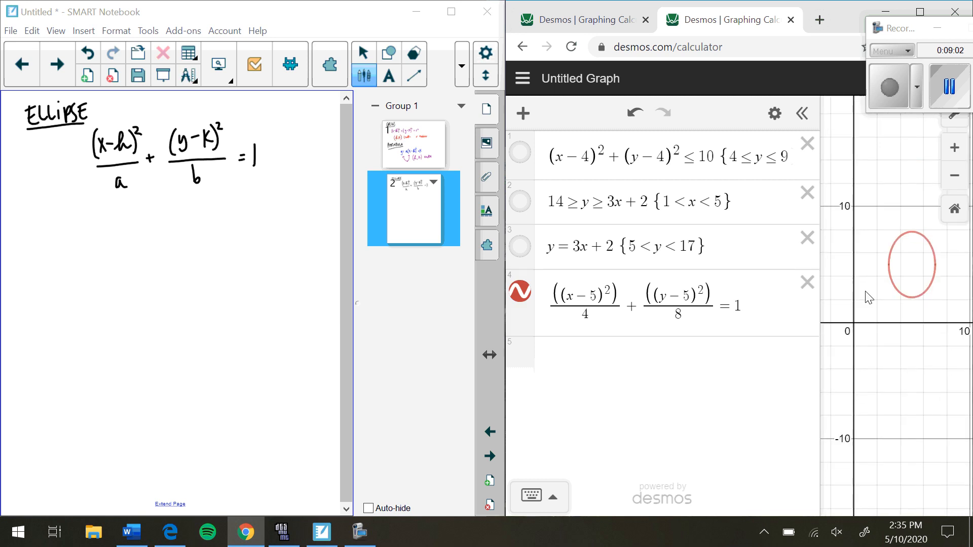
{"action": "left_click_drag", "start_coordinate": [821, 237], "coordinate": [772, 233]}
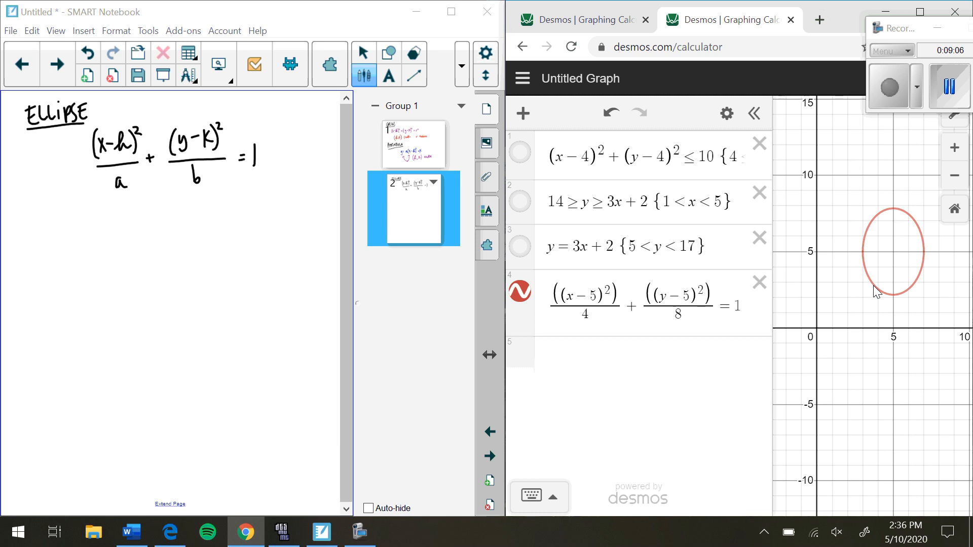
{"action": "scroll", "coordinate": [874, 289], "scroll_direction": "up", "scroll_amount": 3}
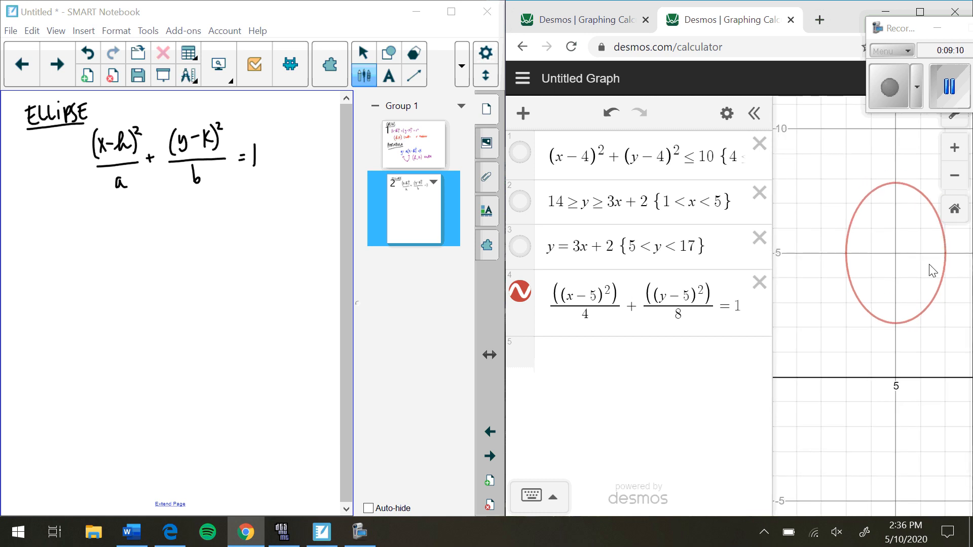
{"action": "left_click_drag", "start_coordinate": [829, 292], "coordinate": [855, 280]}
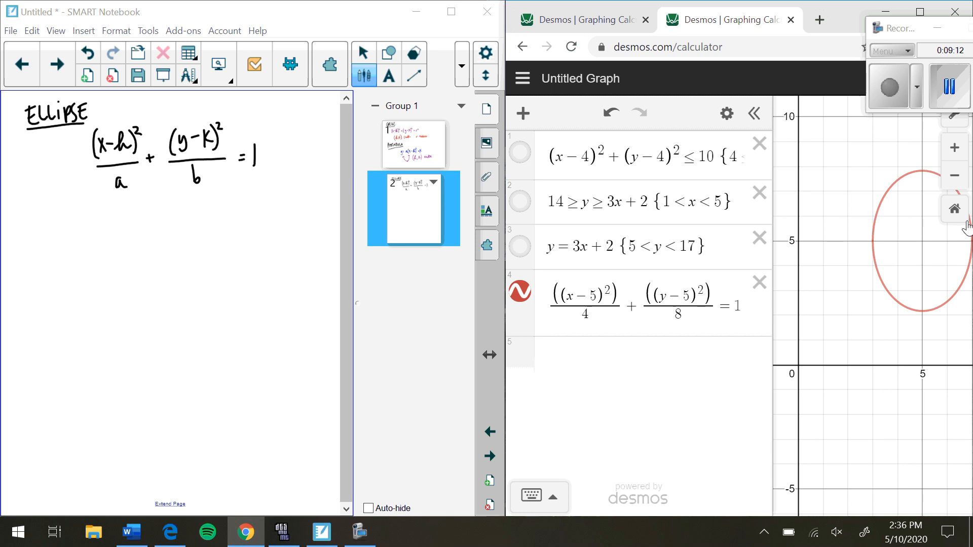
Step: Set the denominator under the y term of the ellipse in expression 4 to 2
{"action": "double_click", "coordinate": [591, 296]}
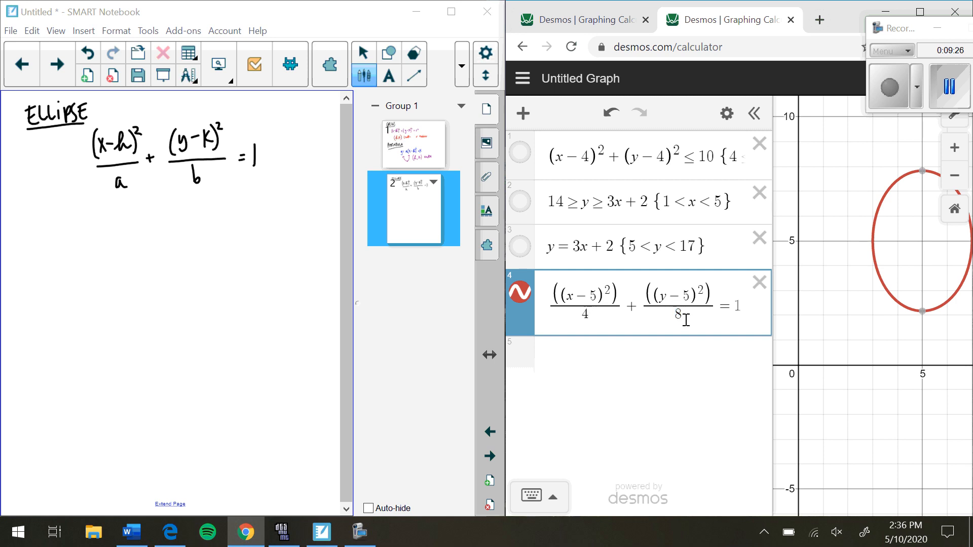
{"action": "key", "text": "BackSpace"}
{"action": "type", "text": "2"}
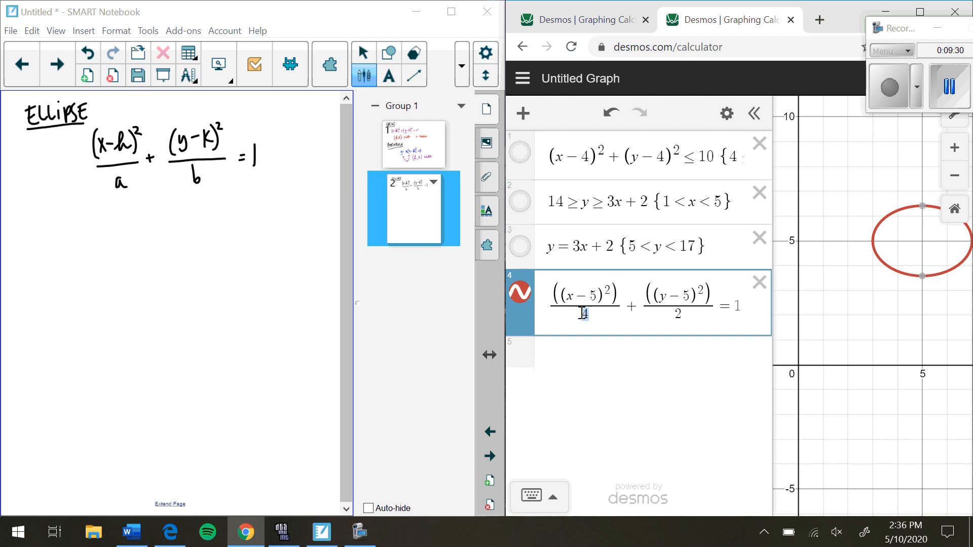
Step: Set the denominator under the x term of the ellipse in expression 4 to 10
{"action": "left_click_drag", "start_coordinate": [582, 312], "coordinate": [579, 304]}
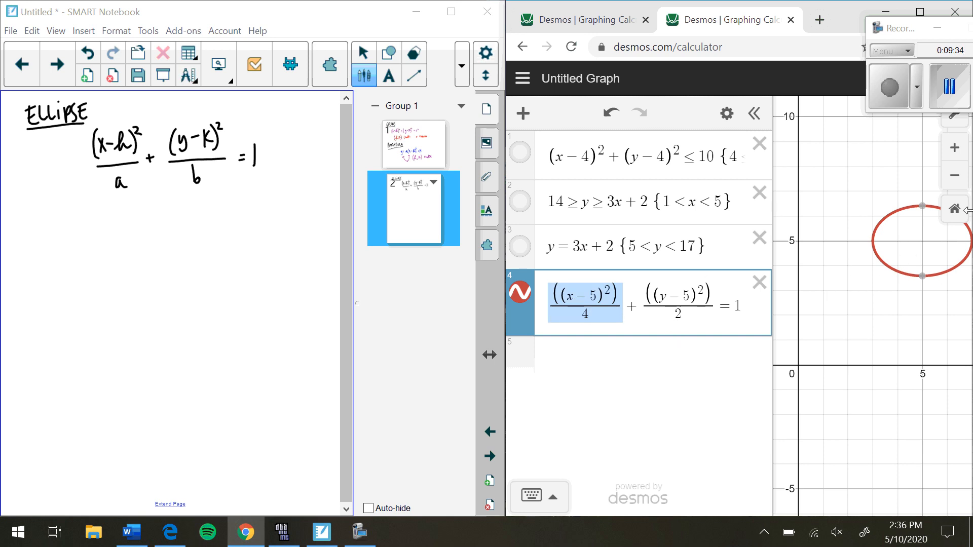
{"action": "left_click", "coordinate": [591, 316]}
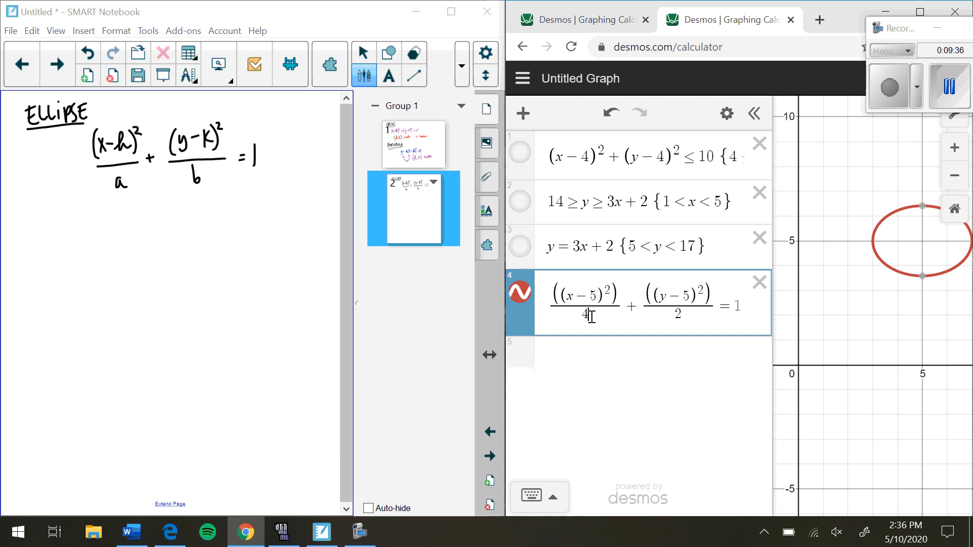
{"action": "key", "text": "Delete"}
{"action": "type", "text": "10"}
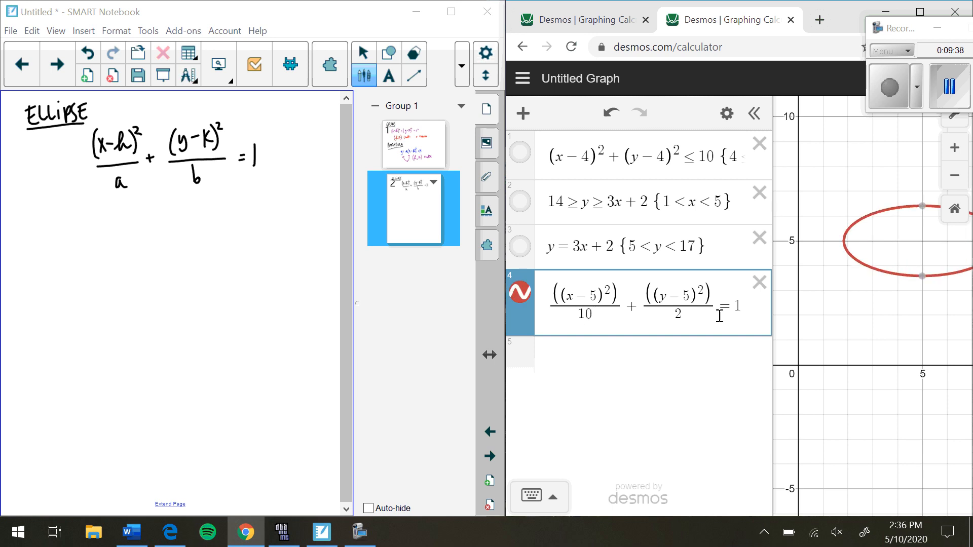
{"action": "left_click_drag", "start_coordinate": [898, 323], "coordinate": [876, 320]}
{"action": "scroll", "coordinate": [877, 319], "scroll_direction": "down", "scroll_amount": 3}
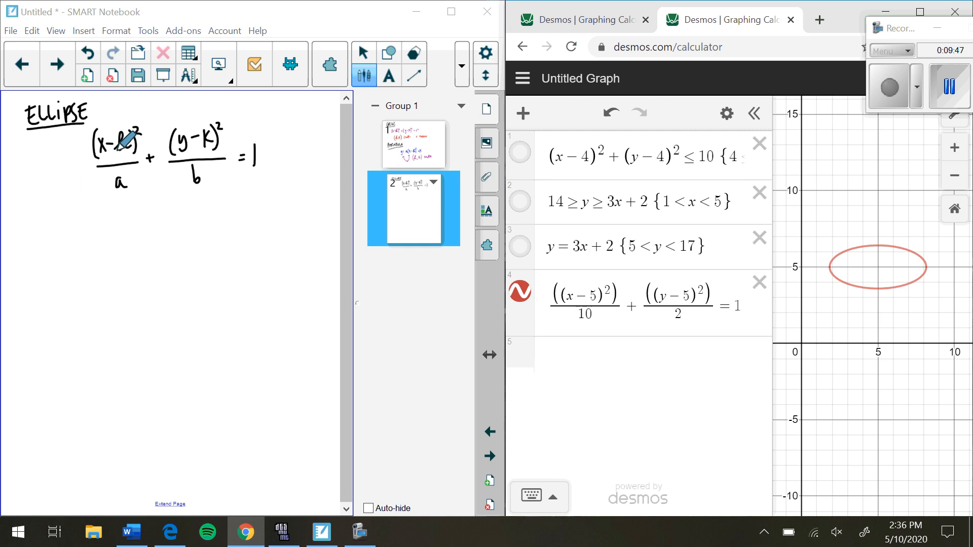
Step: Maximize the SMART Notebook notes and handwrite the heading HYPERBOLA in black below the ellipse equation, with a wavy red underline
{"action": "left_click", "coordinate": [451, 11]}
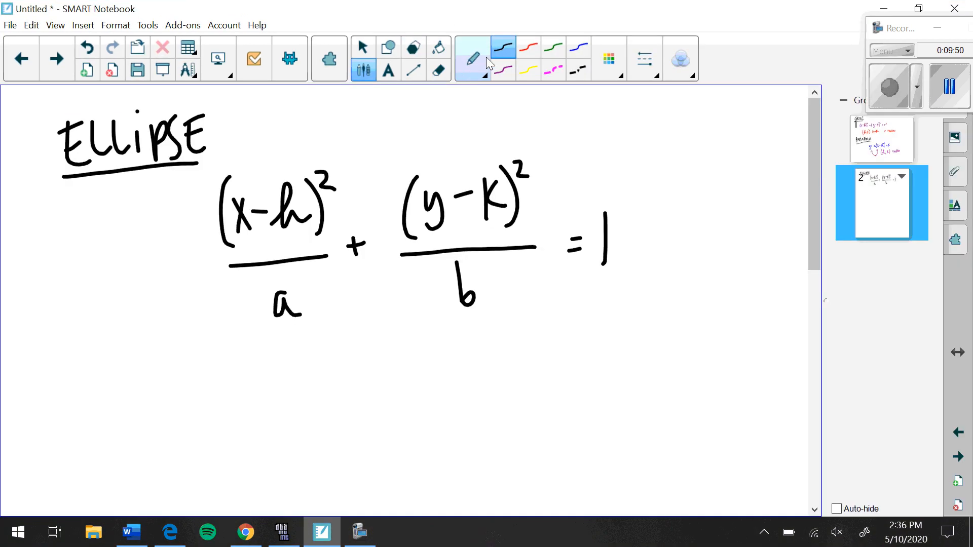
{"action": "scroll", "coordinate": [571, 286], "scroll_direction": "down", "scroll_amount": 4}
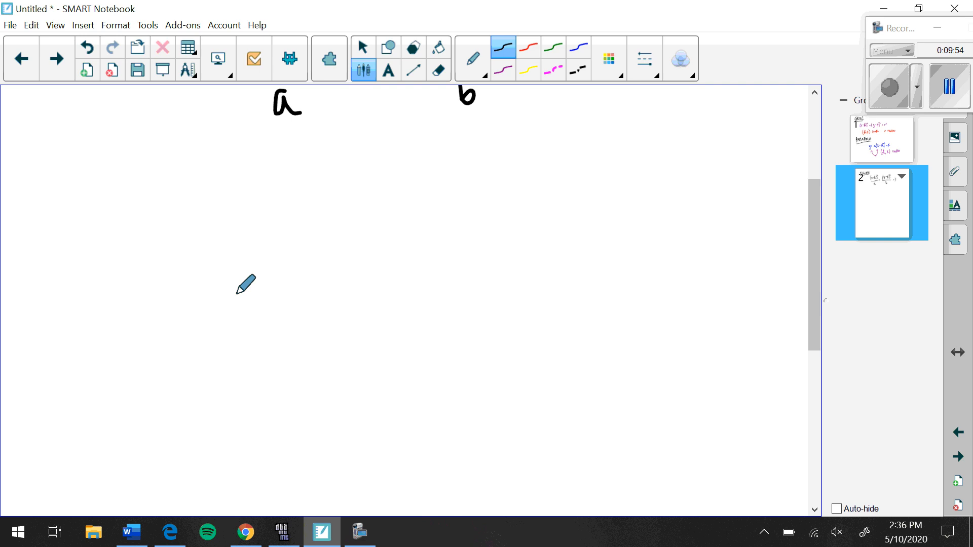
{"action": "left_click_drag", "start_coordinate": [81, 159], "coordinate": [77, 222]}
{"action": "left_click_drag", "start_coordinate": [71, 189], "coordinate": [93, 178]}
{"action": "mouse_move", "coordinate": [97, 156]}
{"action": "left_mouse_down"}
{"action": "mouse_move", "coordinate": [102, 222]}
{"action": "mouse_move", "coordinate": [152, 186]}
{"action": "mouse_move", "coordinate": [178, 202]}
{"action": "left_mouse_up"}
{"action": "mouse_move", "coordinate": [189, 151]}
{"action": "left_mouse_down"}
{"action": "mouse_move", "coordinate": [192, 217]}
{"action": "mouse_move", "coordinate": [223, 200]}
{"action": "left_mouse_up"}
{"action": "left_click_drag", "start_coordinate": [221, 161], "coordinate": [222, 205]}
{"action": "left_click_drag", "start_coordinate": [222, 160], "coordinate": [223, 204]}
{"action": "left_click_drag", "start_coordinate": [258, 152], "coordinate": [257, 154]}
{"action": "mouse_move", "coordinate": [274, 152]}
{"action": "left_mouse_down"}
{"action": "mouse_move", "coordinate": [280, 193]}
{"action": "mouse_move", "coordinate": [291, 200]}
{"action": "left_mouse_up"}
{"action": "mouse_move", "coordinate": [297, 202]}
{"action": "left_mouse_down"}
{"action": "mouse_move", "coordinate": [320, 198]}
{"action": "mouse_move", "coordinate": [316, 180]}
{"action": "left_mouse_up"}
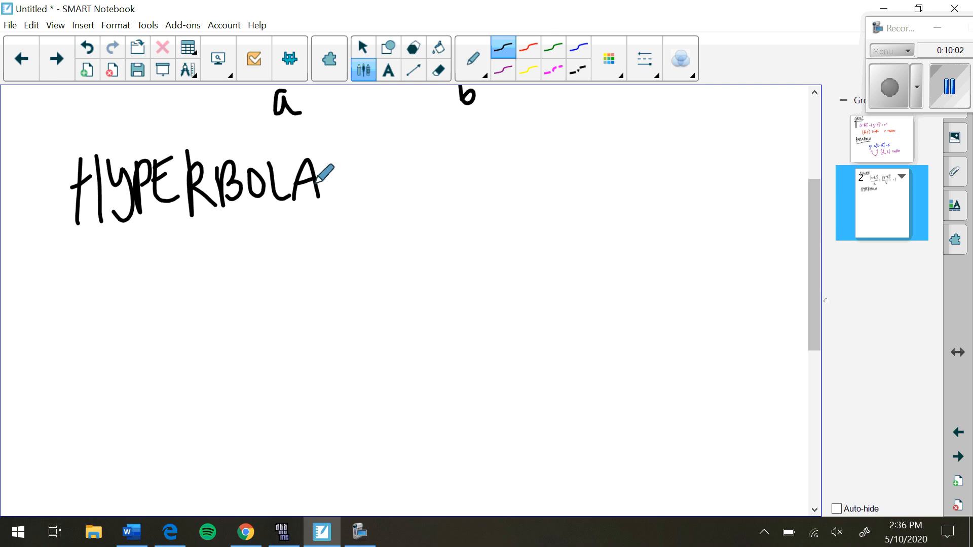
{"action": "left_click", "coordinate": [528, 47]}
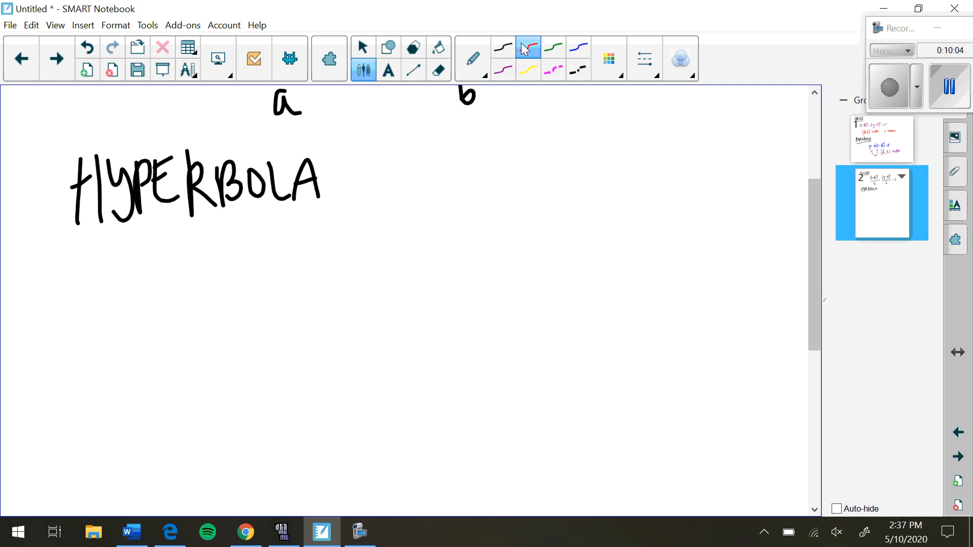
{"action": "left_click_drag", "start_coordinate": [78, 229], "coordinate": [332, 205]}
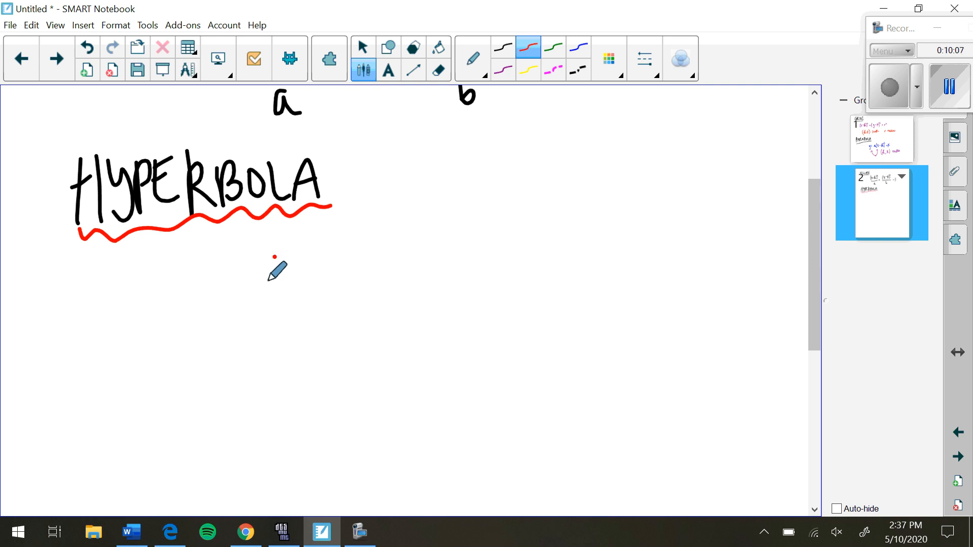
Step: Handwrite (x-h) in red below the HYPERBOLA heading
{"action": "left_click_drag", "start_coordinate": [275, 256], "coordinate": [268, 314]}
{"action": "left_click", "coordinate": [285, 274]}
{"action": "mouse_move", "coordinate": [279, 274]}
{"action": "left_mouse_down"}
{"action": "mouse_move", "coordinate": [290, 304]}
{"action": "mouse_move", "coordinate": [279, 304]}
{"action": "mouse_move", "coordinate": [310, 272]}
{"action": "left_mouse_up"}
{"action": "left_click_drag", "start_coordinate": [326, 282], "coordinate": [313, 297]}
{"action": "left_click_drag", "start_coordinate": [333, 254], "coordinate": [355, 304]}
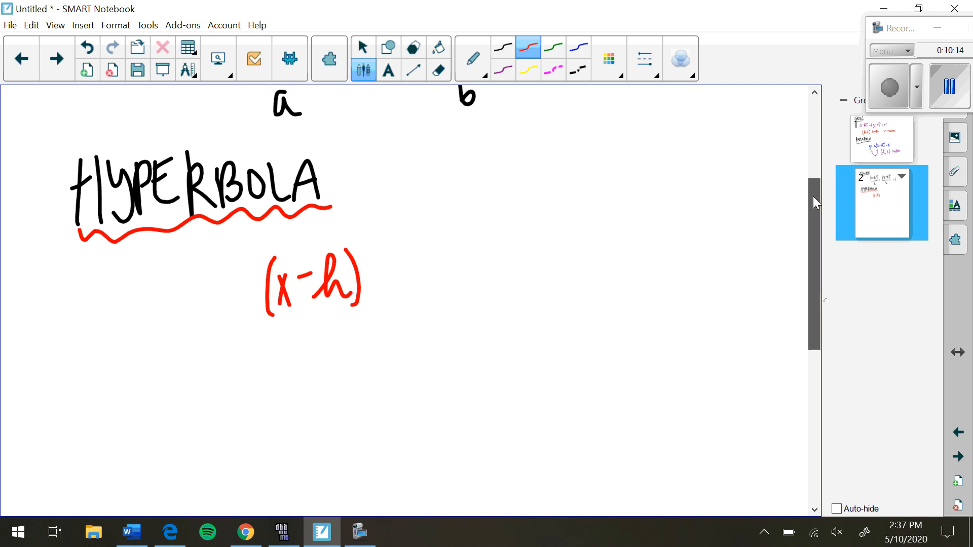
Step: Add a red exponent 2 to both denominators a and b of the handwritten ellipse equation
{"action": "left_click_drag", "start_coordinate": [813, 196], "coordinate": [812, 148]}
{"action": "left_click_drag", "start_coordinate": [294, 230], "coordinate": [310, 238]}
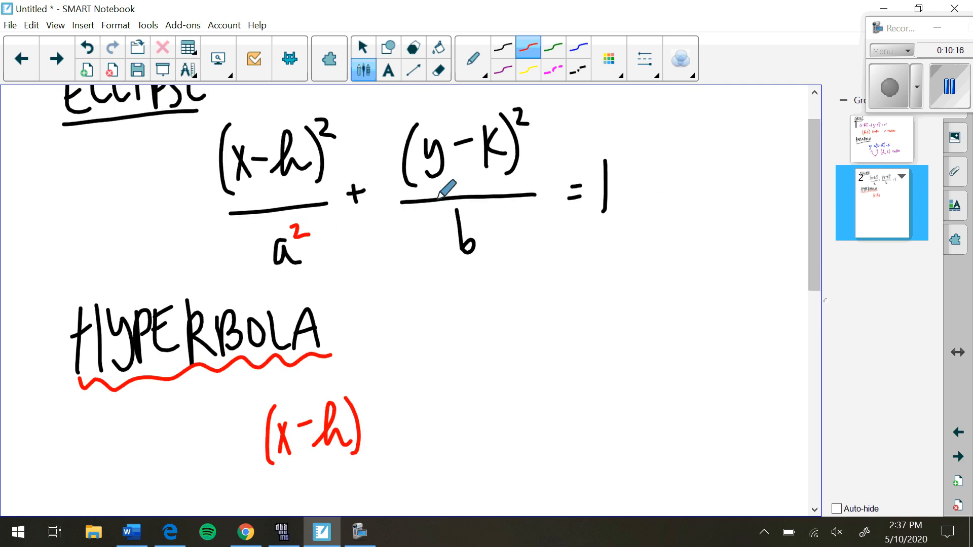
{"action": "left_click_drag", "start_coordinate": [472, 209], "coordinate": [485, 220]}
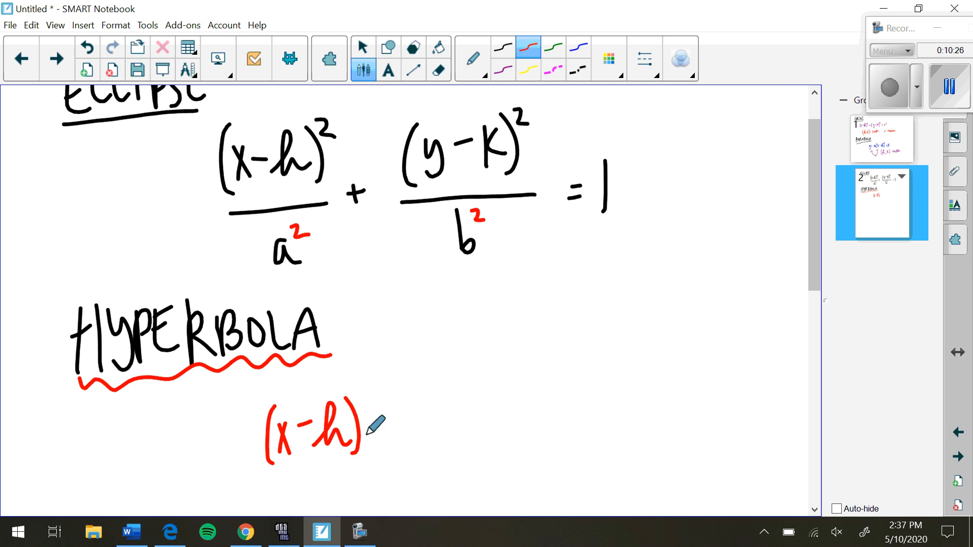
Step: Sketch a wide red ellipse beside the HYPERBOLA heading, with a centre point and dotted vertical and dashed horizontal axes
{"action": "mouse_move", "coordinate": [702, 292]}
{"action": "left_mouse_down"}
{"action": "mouse_move", "coordinate": [548, 295]}
{"action": "mouse_move", "coordinate": [551, 387]}
{"action": "mouse_move", "coordinate": [740, 324]}
{"action": "mouse_move", "coordinate": [670, 291]}
{"action": "left_mouse_up"}
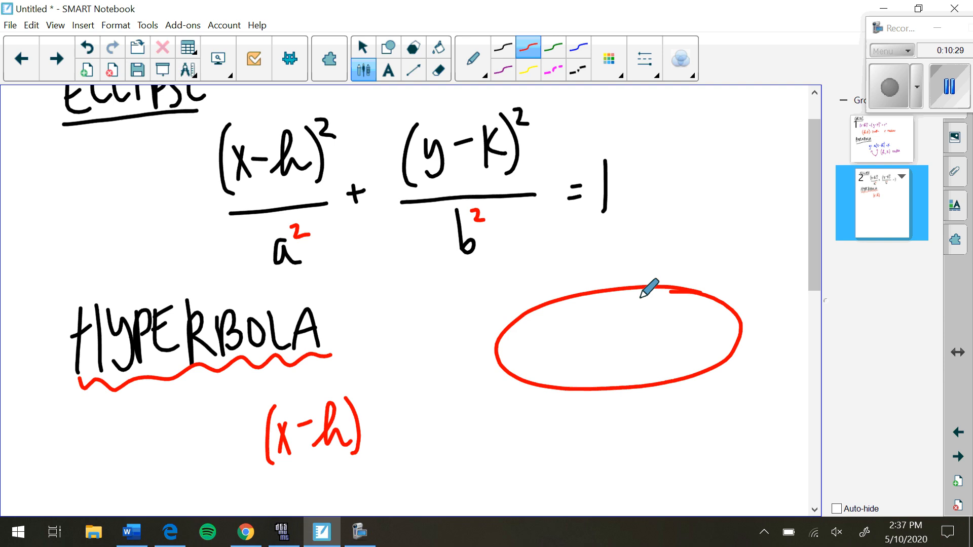
{"action": "left_click", "coordinate": [628, 339]}
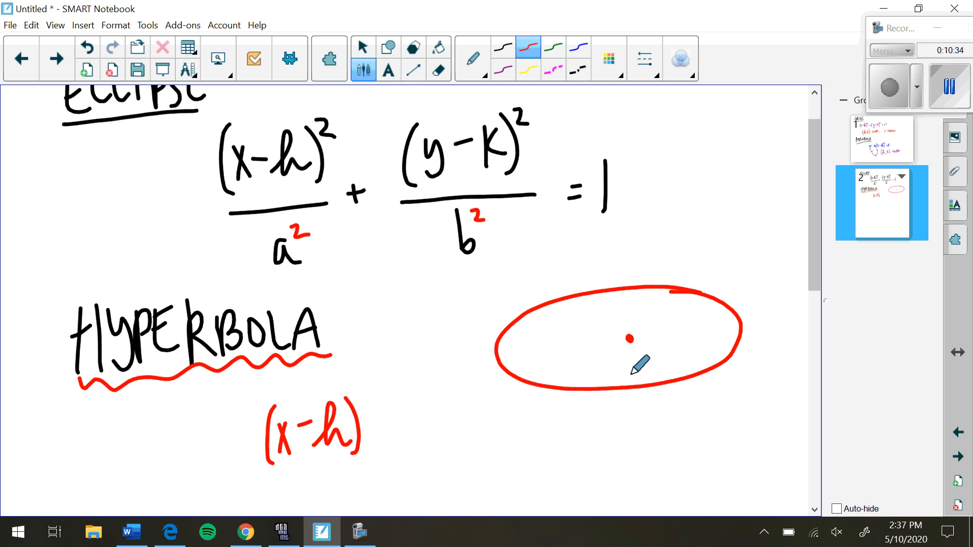
{"action": "left_click", "coordinate": [560, 345]}
{"action": "left_click", "coordinate": [686, 332]}
{"action": "left_click", "coordinate": [630, 293]}
{"action": "left_click", "coordinate": [627, 311]}
{"action": "left_click", "coordinate": [626, 322]}
{"action": "left_click", "coordinate": [629, 354]}
{"action": "left_click_drag", "start_coordinate": [512, 356], "coordinate": [542, 349]}
{"action": "left_click_drag", "start_coordinate": [565, 345], "coordinate": [603, 337]}
{"action": "left_click_drag", "start_coordinate": [650, 335], "coordinate": [688, 332]}
{"action": "left_click_drag", "start_coordinate": [701, 333], "coordinate": [706, 332]}
{"action": "left_click", "coordinate": [726, 332]}
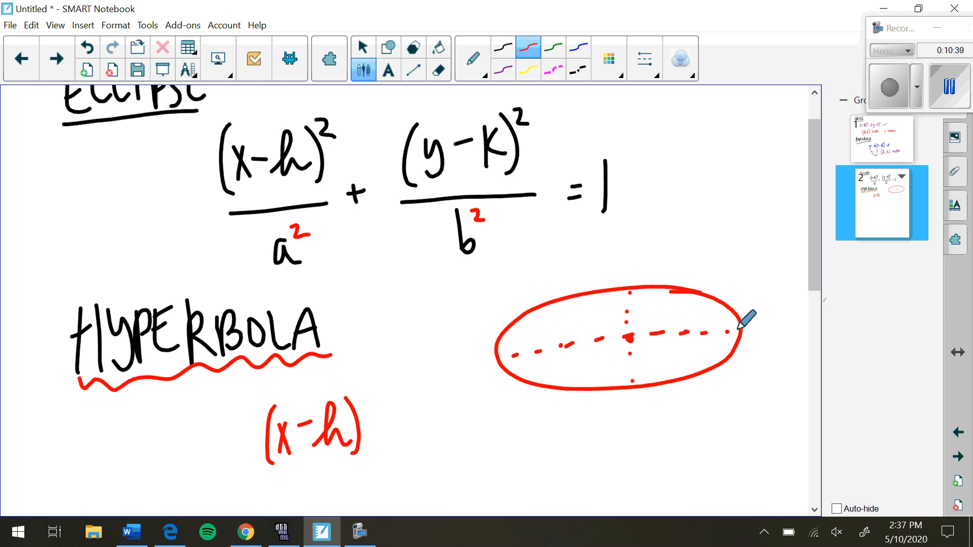
Step: Mark the two foci on the sketched ellipse's horizontal axis with red dots and cover them with blue dots
{"action": "left_click", "coordinate": [682, 331]}
{"action": "left_click", "coordinate": [565, 345]}
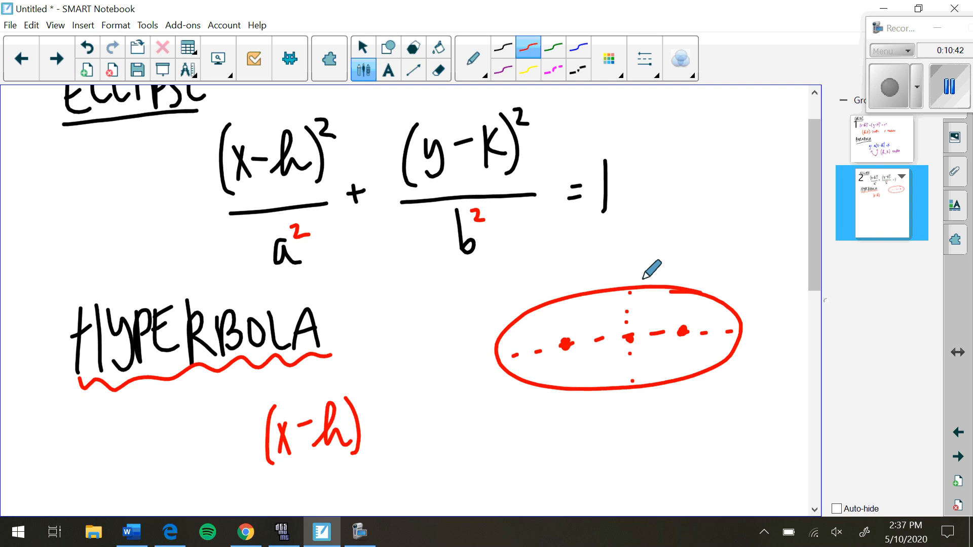
{"action": "left_click", "coordinate": [578, 47]}
{"action": "left_click", "coordinate": [566, 345]}
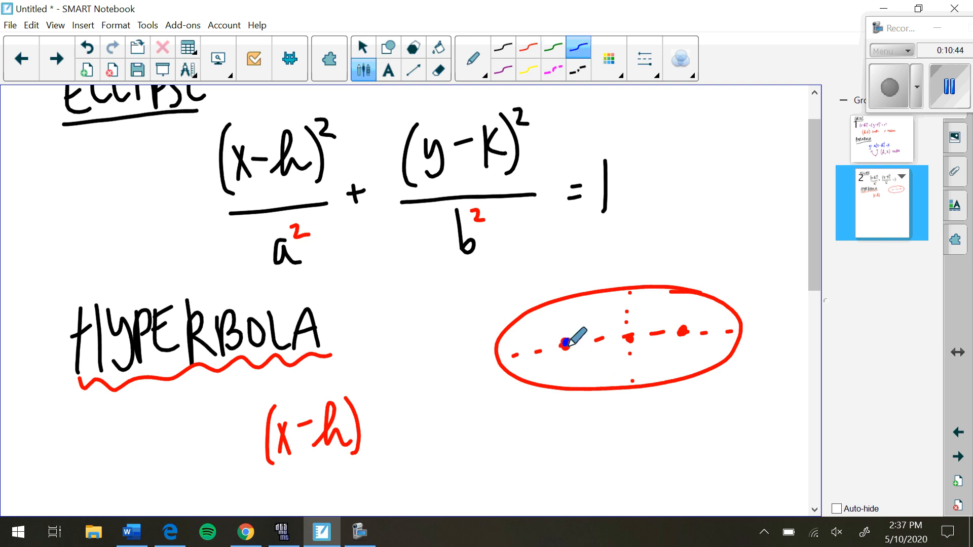
{"action": "left_click", "coordinate": [684, 331]}
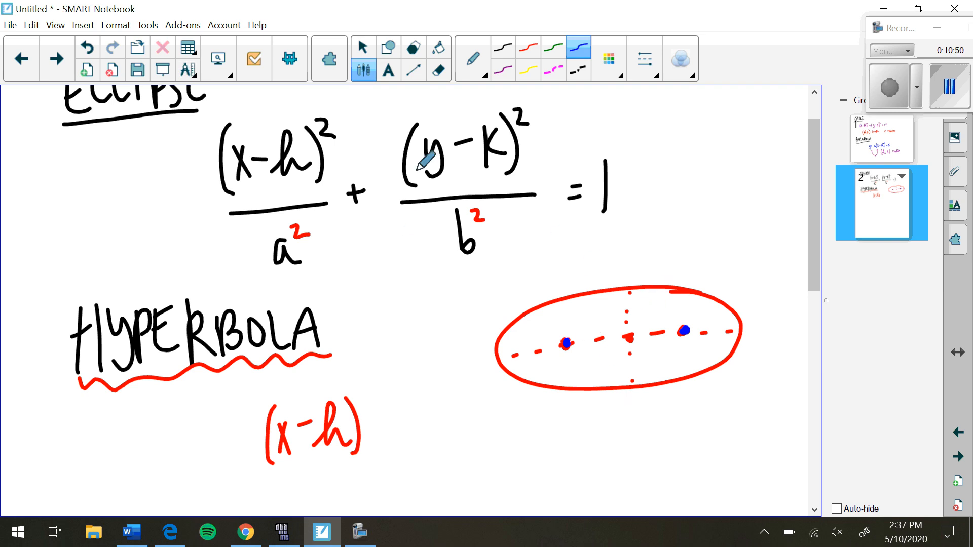
Step: Group the ellipse sketch, shrink it and place it just after the "= 1" of the ellipse equation
{"action": "left_click", "coordinate": [367, 48]}
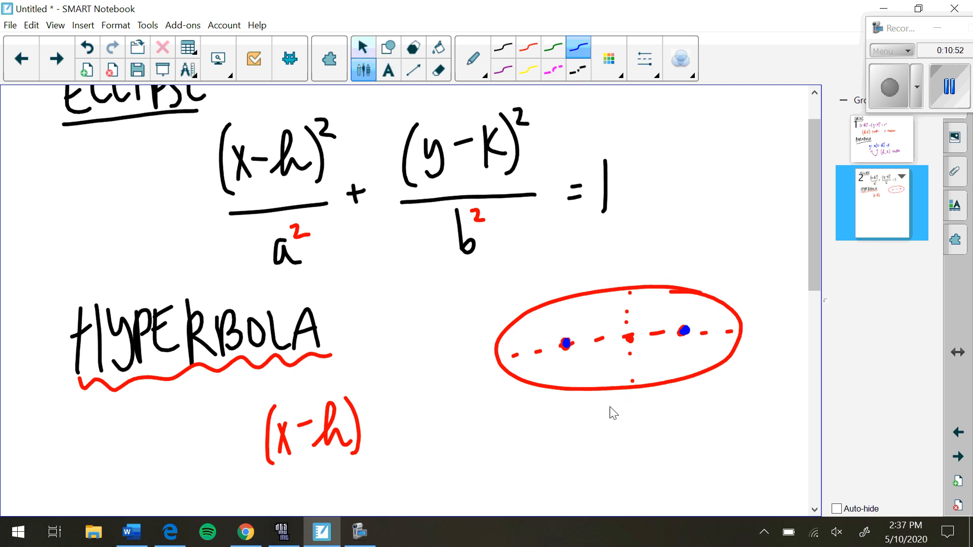
{"action": "mouse_move", "coordinate": [462, 419]}
{"action": "left_mouse_down"}
{"action": "mouse_move", "coordinate": [597, 322]}
{"action": "mouse_move", "coordinate": [750, 279]}
{"action": "left_mouse_up"}
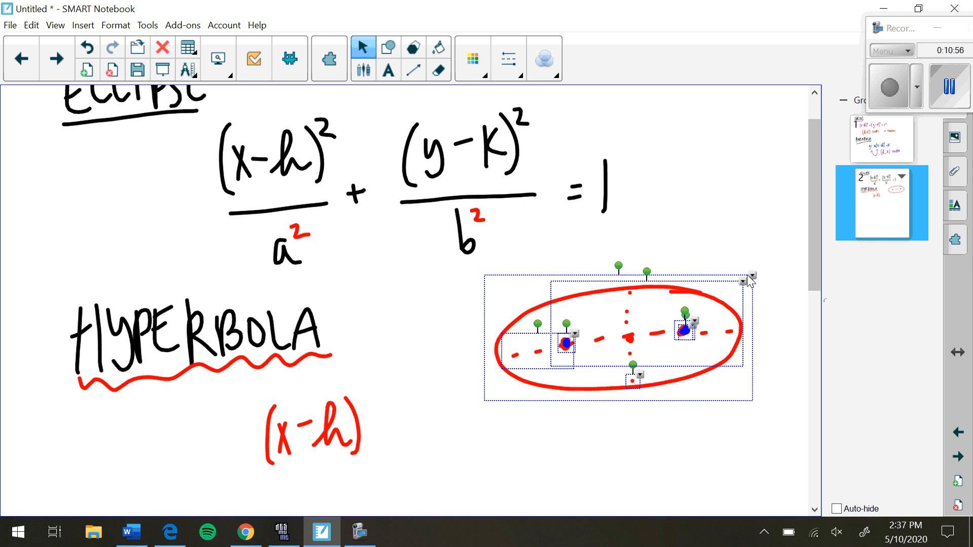
{"action": "key", "text": "ctrl+g"}
{"action": "left_click_drag", "start_coordinate": [739, 399], "coordinate": [668, 361]}
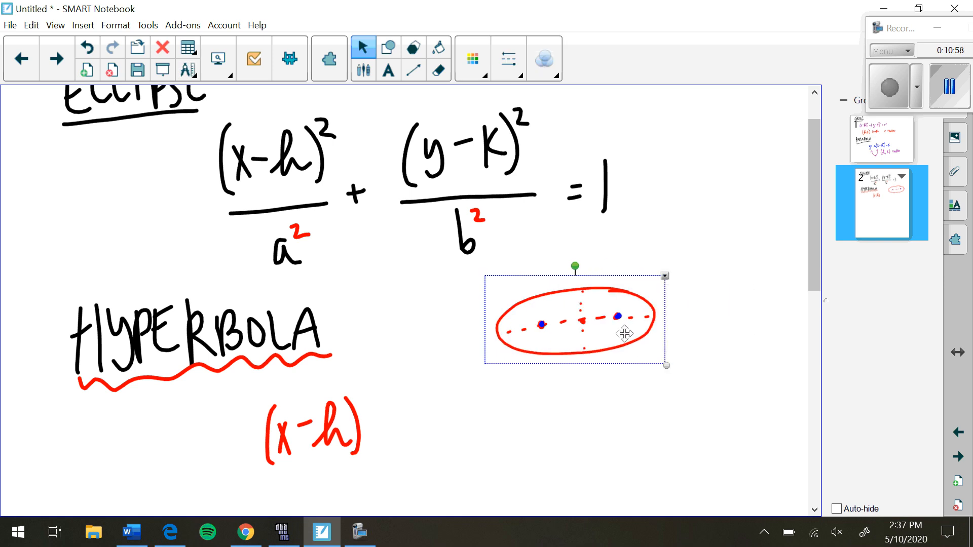
{"action": "left_click_drag", "start_coordinate": [625, 333], "coordinate": [752, 244]}
{"action": "left_click_drag", "start_coordinate": [735, 151], "coordinate": [737, 150]}
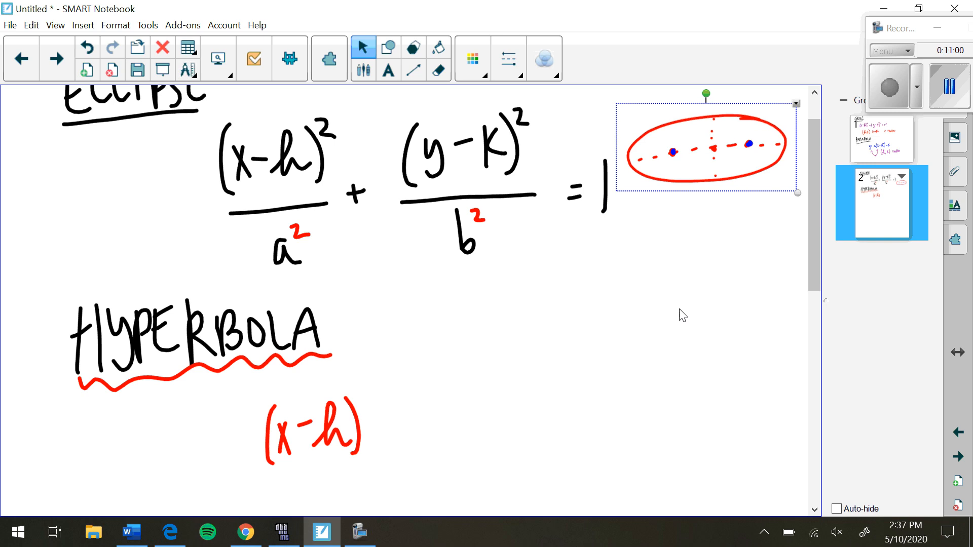
{"action": "left_click", "coordinate": [375, 375]}
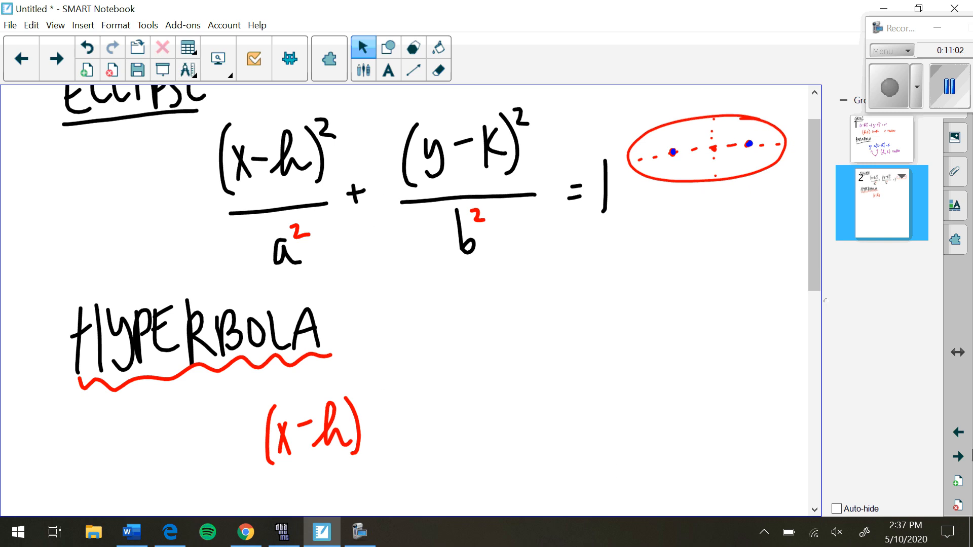
Step: Complete the first hyperbola term in red as (x-h)² over a², followed by a minus sign
{"action": "scroll", "coordinate": [643, 297], "scroll_direction": "down", "scroll_amount": 5}
{"action": "scroll", "coordinate": [539, 169], "scroll_direction": "up", "scroll_amount": 2}
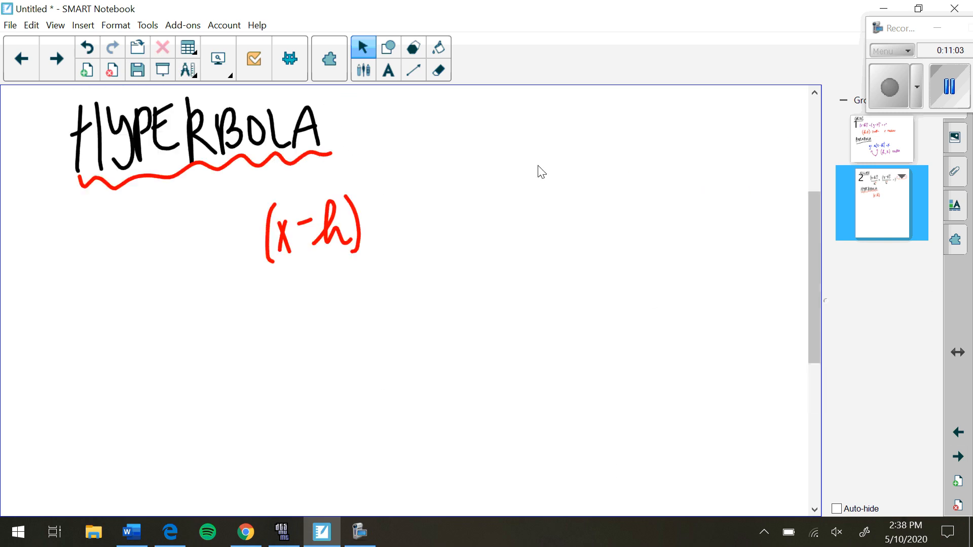
{"action": "left_click", "coordinate": [388, 70]}
{"action": "left_click", "coordinate": [363, 70]}
{"action": "left_click", "coordinate": [529, 47]}
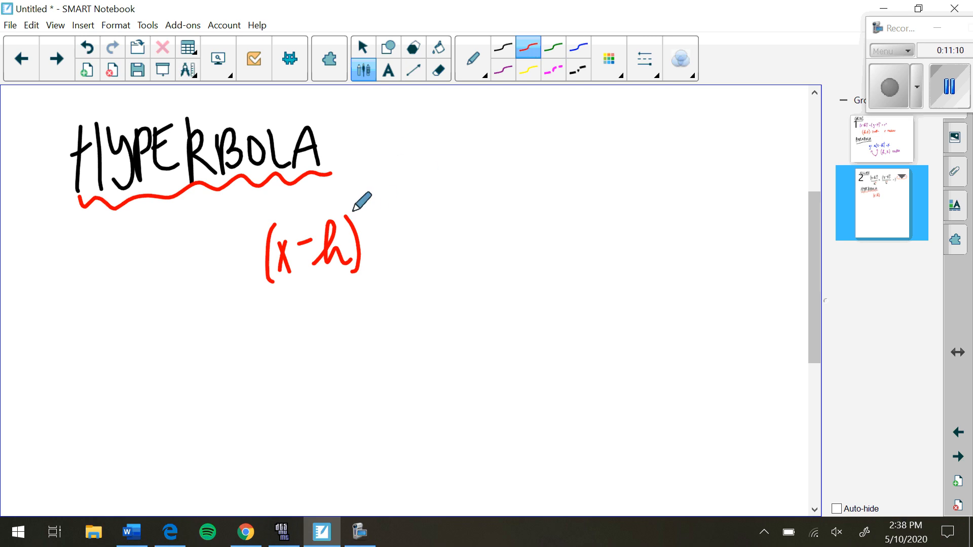
{"action": "left_click_drag", "start_coordinate": [356, 205], "coordinate": [370, 219]}
{"action": "left_click_drag", "start_coordinate": [262, 299], "coordinate": [372, 286]}
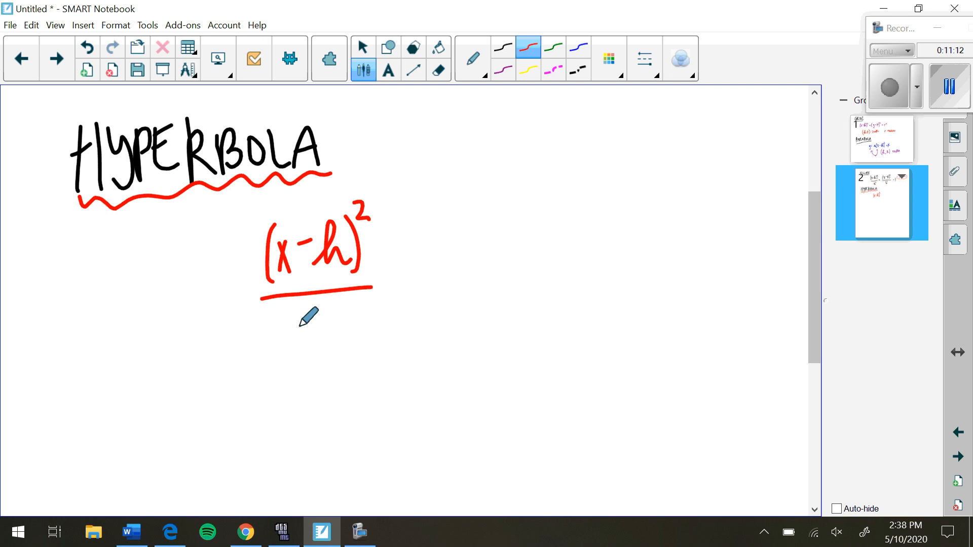
{"action": "mouse_move", "coordinate": [307, 317]}
{"action": "left_mouse_down"}
{"action": "mouse_move", "coordinate": [310, 346]}
{"action": "mouse_move", "coordinate": [329, 320]}
{"action": "left_mouse_up"}
{"action": "left_click_drag", "start_coordinate": [407, 290], "coordinate": [442, 285]}
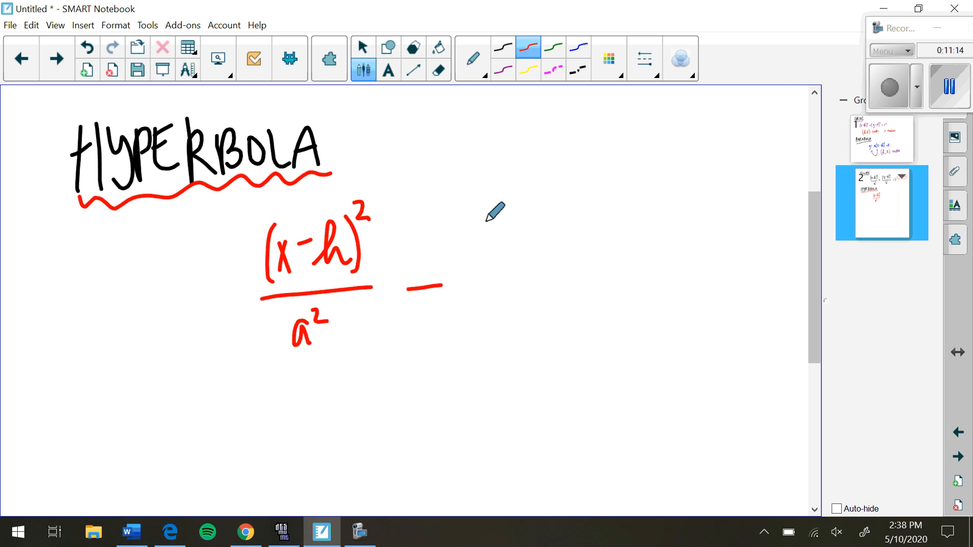
Step: Handwrite the second hyperbola term (y-k)² over b² in red after the minus sign
{"action": "left_click_drag", "start_coordinate": [484, 217], "coordinate": [474, 264]}
{"action": "left_click_drag", "start_coordinate": [484, 229], "coordinate": [489, 276]}
{"action": "mouse_move", "coordinate": [513, 242]}
{"action": "left_mouse_down"}
{"action": "mouse_move", "coordinate": [524, 237]}
{"action": "mouse_move", "coordinate": [532, 256]}
{"action": "left_mouse_up"}
{"action": "left_click_drag", "start_coordinate": [560, 223], "coordinate": [561, 256]}
{"action": "mouse_move", "coordinate": [558, 208]}
{"action": "left_mouse_down"}
{"action": "mouse_move", "coordinate": [556, 259]}
{"action": "mouse_move", "coordinate": [578, 210]}
{"action": "left_mouse_up"}
{"action": "left_click_drag", "start_coordinate": [473, 282], "coordinate": [585, 272]}
{"action": "left_click_drag", "start_coordinate": [507, 293], "coordinate": [517, 325]}
{"action": "left_click_drag", "start_coordinate": [526, 297], "coordinate": [540, 303]}
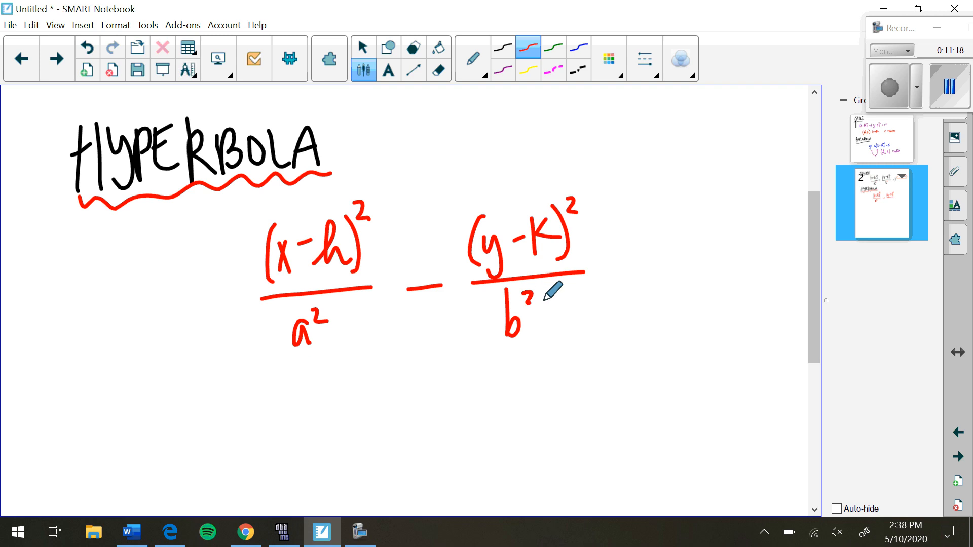
Step: Handwrite "= 1" in red after the second term to complete the hyperbola equation
{"action": "left_click_drag", "start_coordinate": [619, 263], "coordinate": [633, 259]}
{"action": "mouse_move", "coordinate": [621, 274]}
{"action": "left_mouse_down"}
{"action": "mouse_move", "coordinate": [632, 269]}
{"action": "mouse_move", "coordinate": [654, 287]}
{"action": "left_mouse_up"}
{"action": "left_click", "coordinate": [653, 249]}
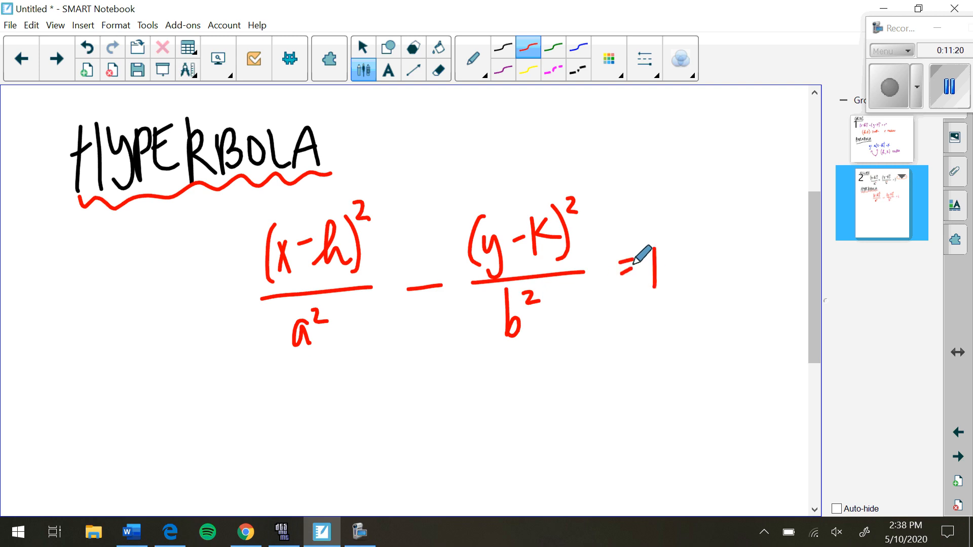
{"action": "scroll", "coordinate": [651, 213], "scroll_direction": "up", "scroll_amount": 5}
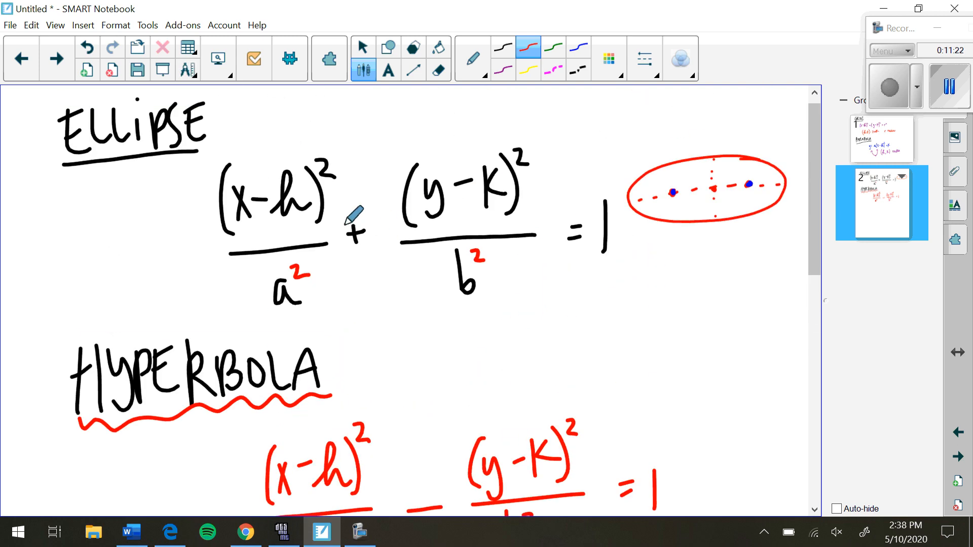
{"action": "scroll", "coordinate": [439, 336], "scroll_direction": "down", "scroll_amount": 3}
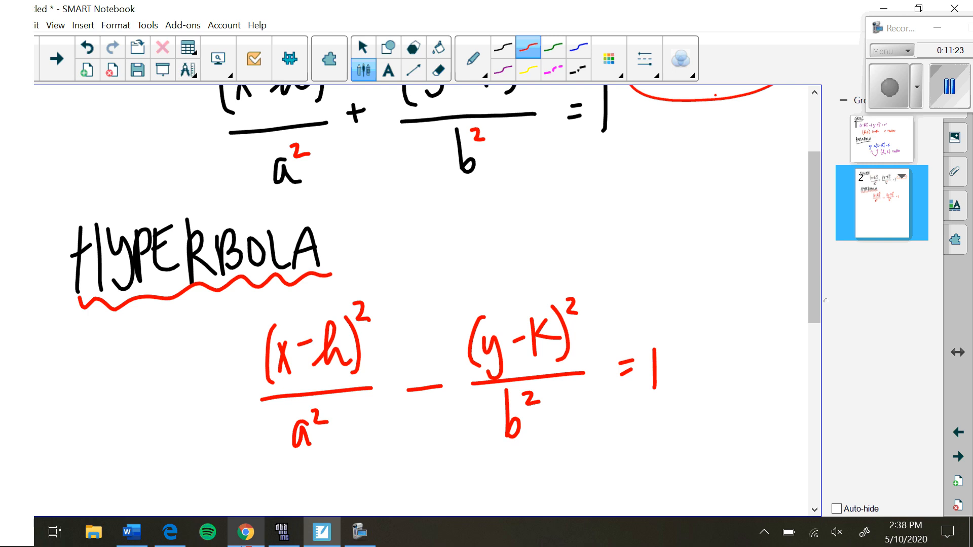
Step: Switch to the Desmos graphing calculator in the browser and maximize its window
{"action": "key", "text": "alt+Tab"}
{"action": "double_click", "coordinate": [835, 15]}
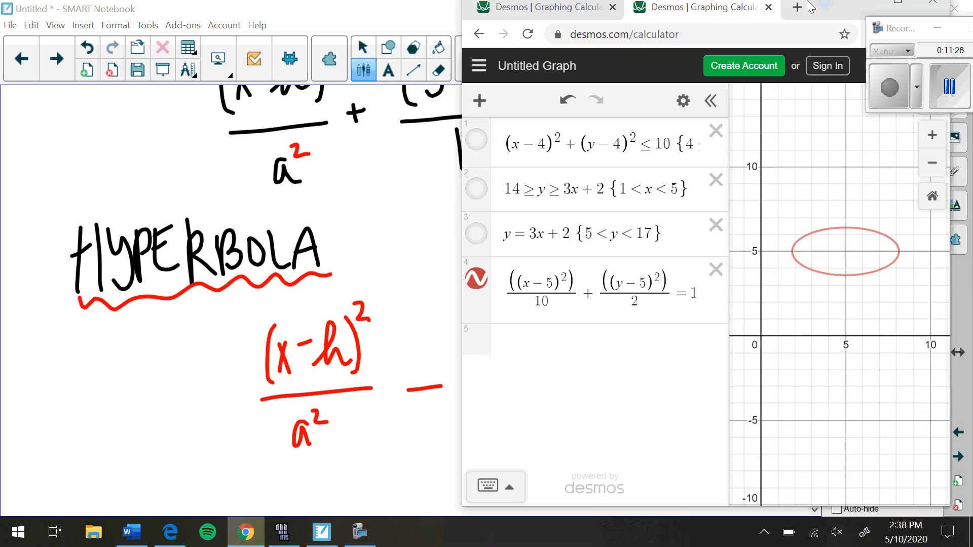
{"action": "scroll", "coordinate": [274, 294], "scroll_direction": "up", "scroll_amount": 6}
{"action": "scroll", "coordinate": [674, 245], "scroll_direction": "down", "scroll_amount": 3}
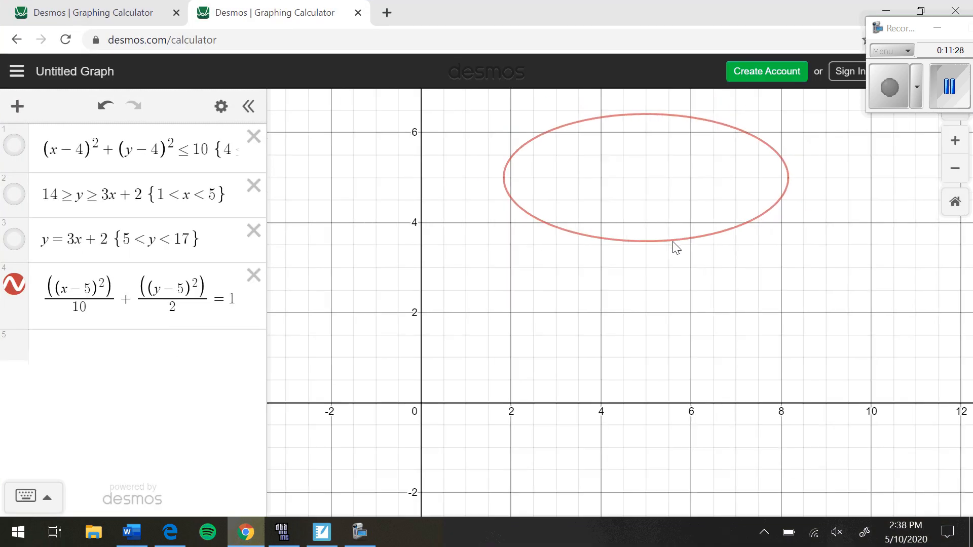
Step: Enter the first hyperbola term, ((x+2)^2) over 9, in the empty expression line below the ellipse equation
{"action": "left_click", "coordinate": [134, 348]}
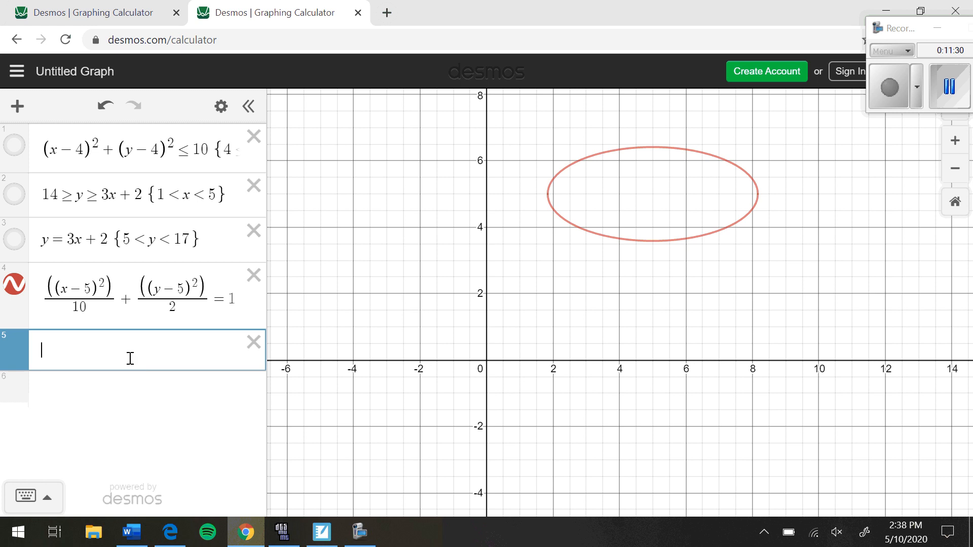
{"action": "type", "text": "("}
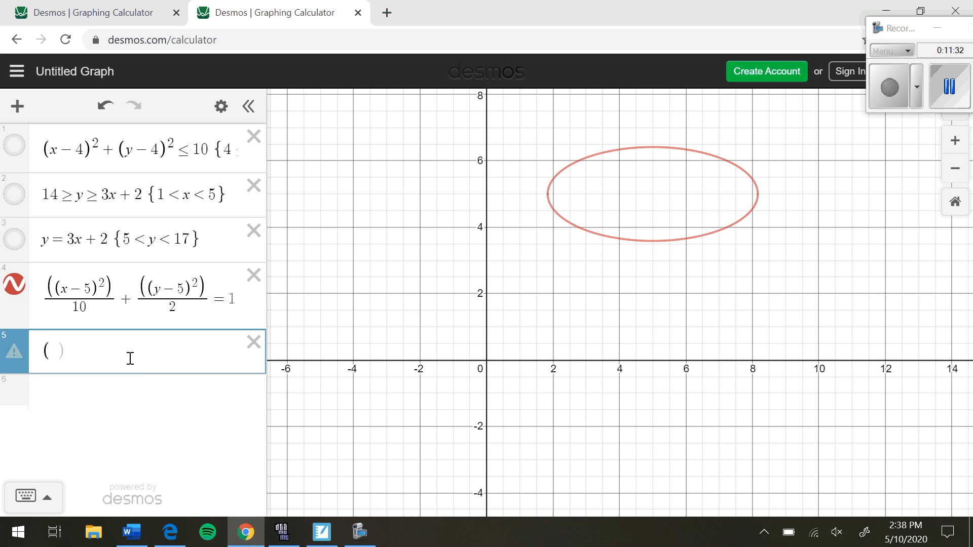
{"action": "type", "text": "x+2)"}
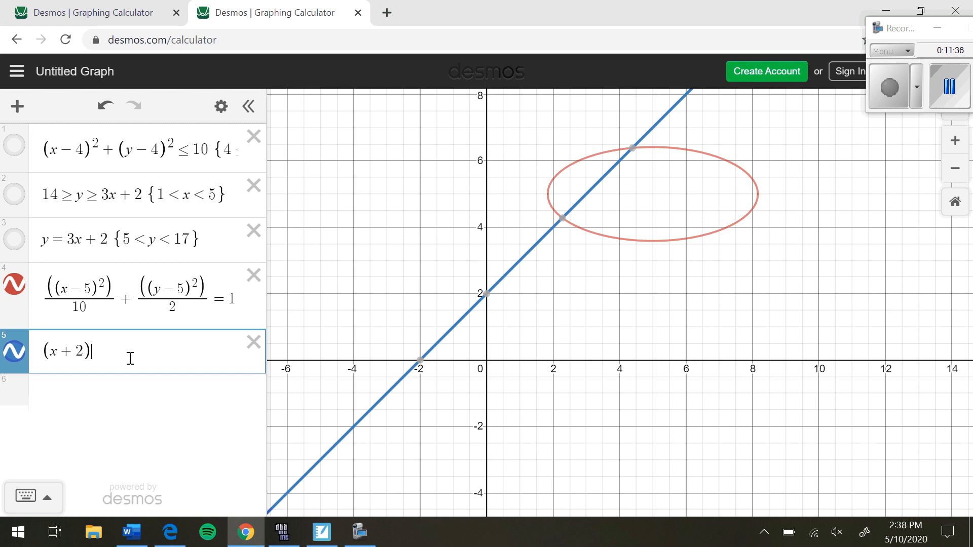
{"action": "type", "text": "^2)"}
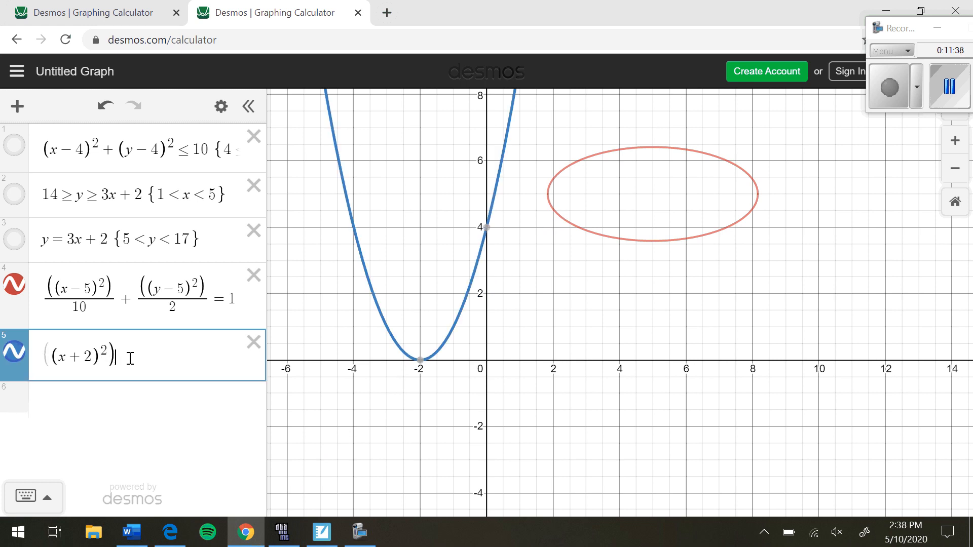
{"action": "key", "text": "Return"}
{"action": "left_click", "coordinate": [130, 358]}
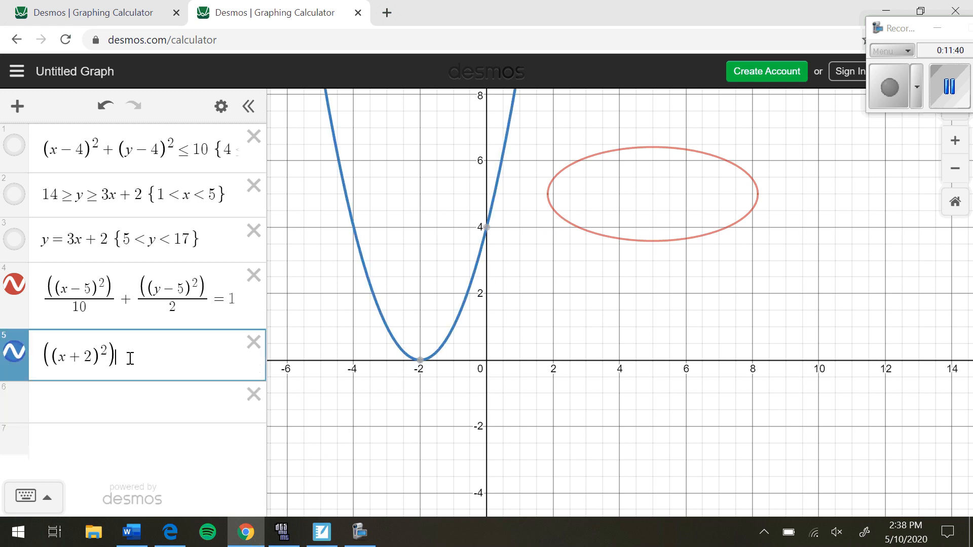
{"action": "type", "text": "/9"}
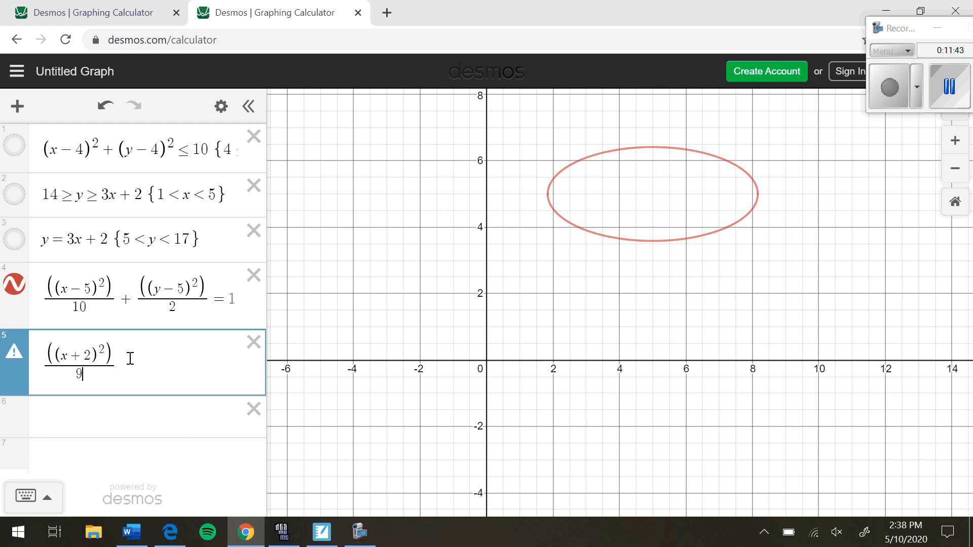
{"action": "key", "text": "Right"}
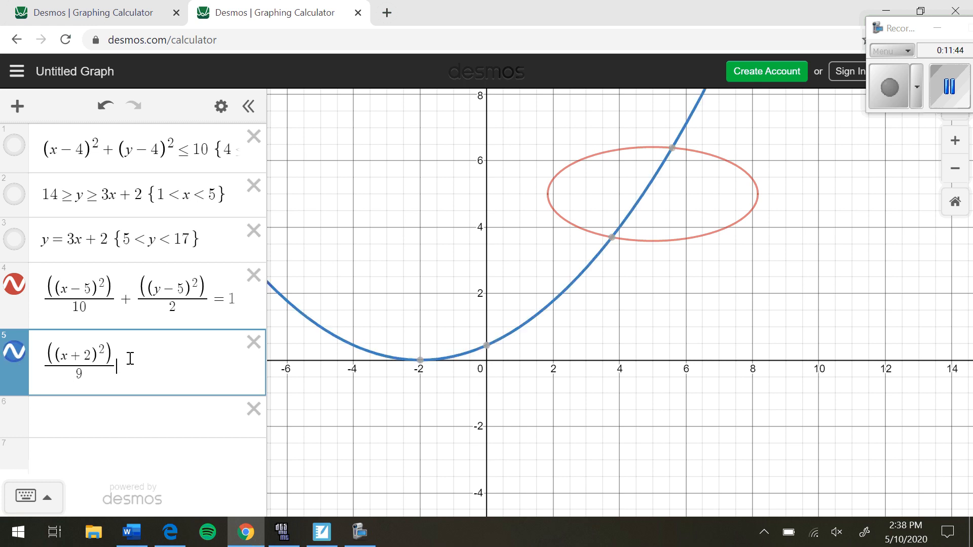
Step: Complete the hyperbola equation by subtracting ((y+4)^2) over 3 and setting it equal to 1
{"action": "type", "text": "-"}
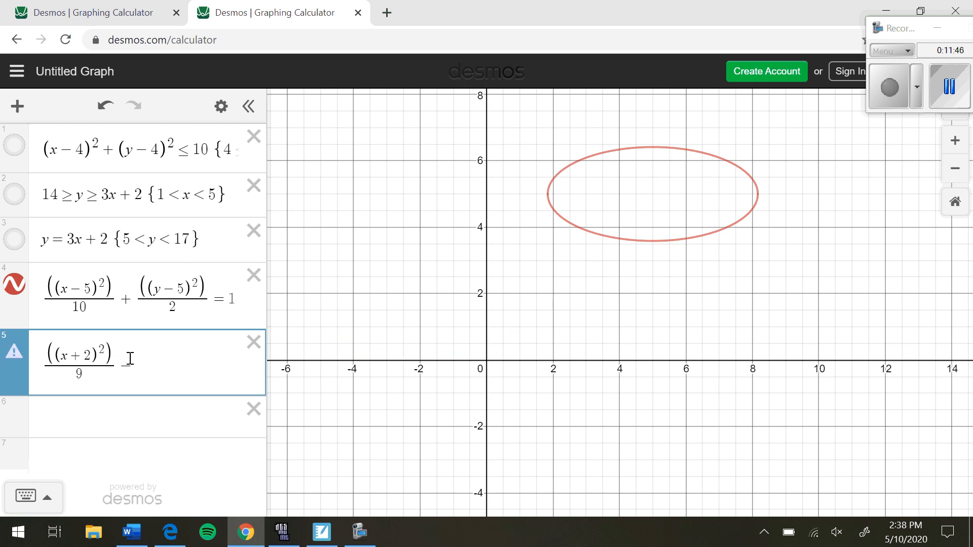
{"action": "type", "text": "((y+4)^2"}
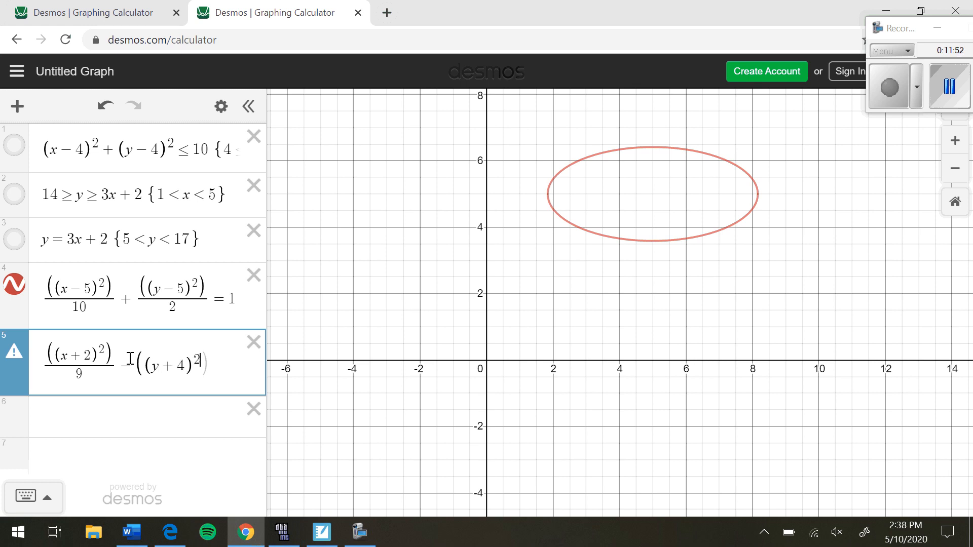
{"action": "key", "text": "BackSpace"}
{"action": "type", "text": "(2)"}
{"action": "key", "text": "BackSpace"}
{"action": "key", "text": "BackSpace"}
{"action": "key", "text": "BackSpace"}
{"action": "type", "text": "/3=1"}
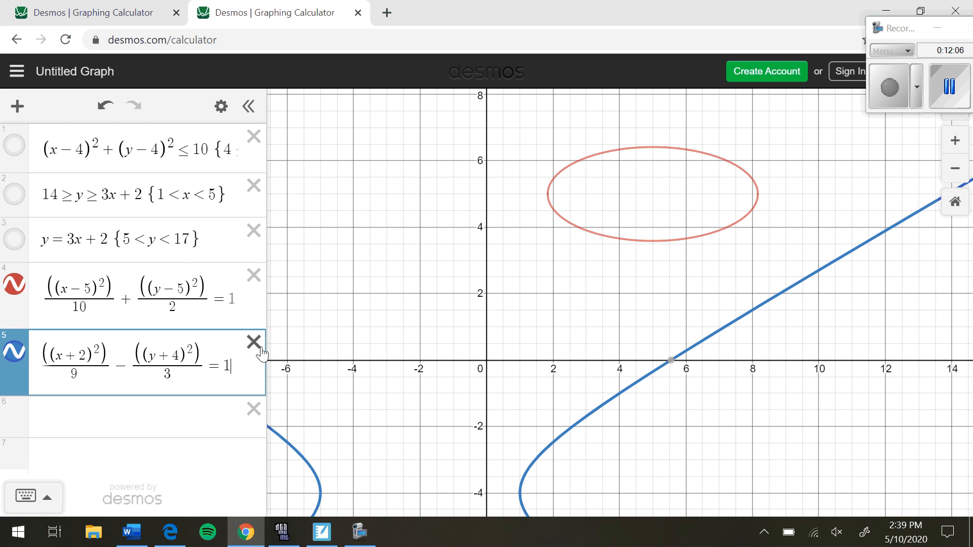
Step: Plot the hyperbola's center as the point (-2, -4) in a new expression line
{"action": "scroll", "coordinate": [451, 322], "scroll_direction": "down", "scroll_amount": 3}
{"action": "scroll", "coordinate": [449, 347], "scroll_direction": "down", "scroll_amount": 1}
{"action": "left_click_drag", "start_coordinate": [480, 330], "coordinate": [563, 214]}
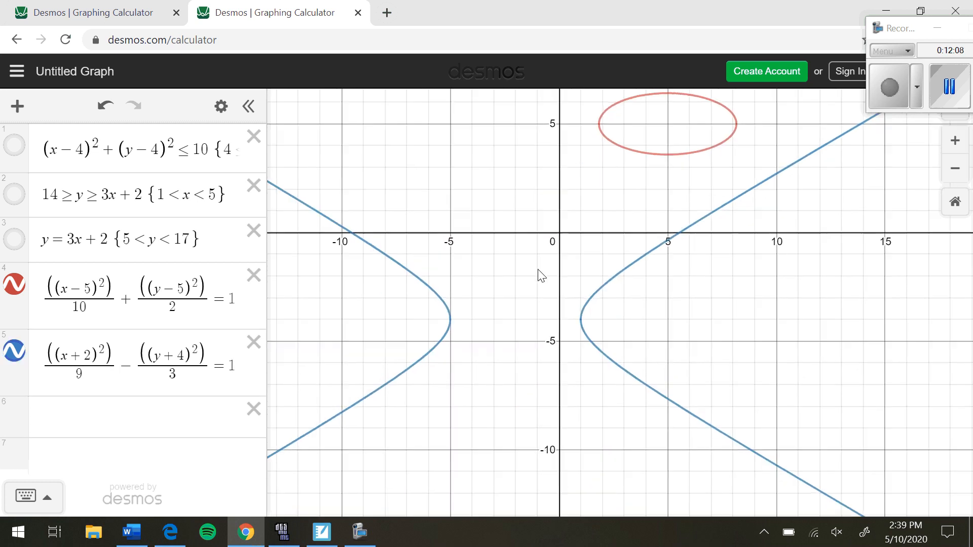
{"action": "scroll", "coordinate": [511, 279], "scroll_direction": "down", "scroll_amount": 2}
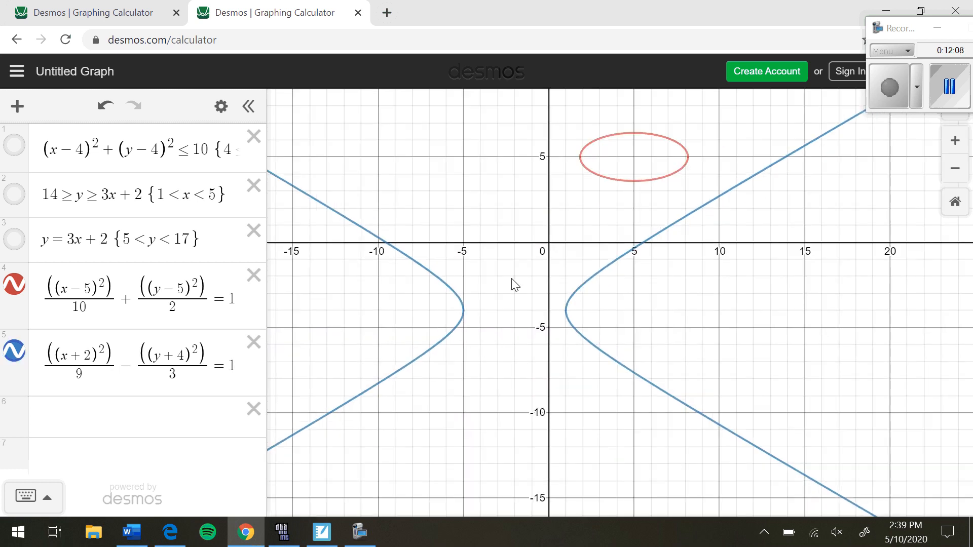
{"action": "left_click", "coordinate": [566, 314]}
{"action": "left_click", "coordinate": [518, 317]}
{"action": "left_click", "coordinate": [82, 421]}
{"action": "type", "text": "("}
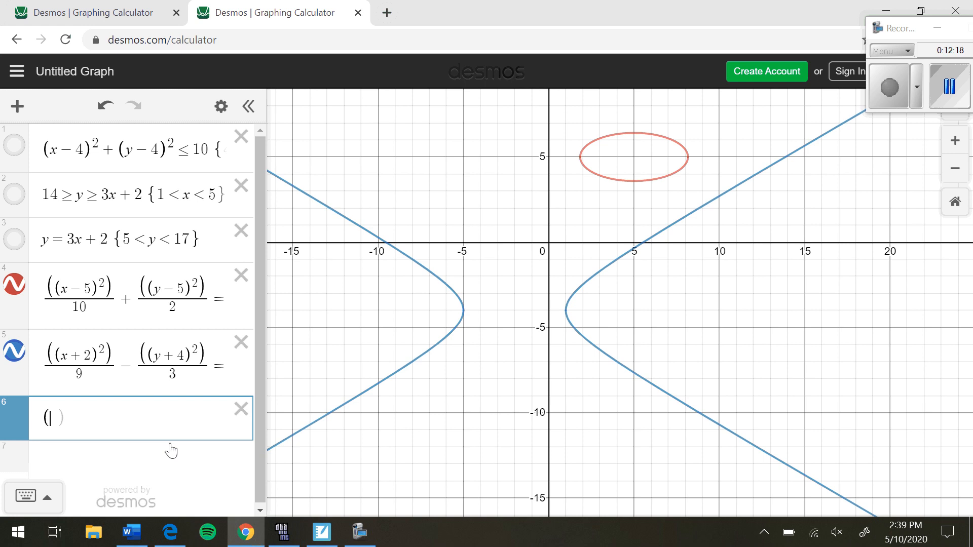
{"action": "type", "text": "-2,-4"}
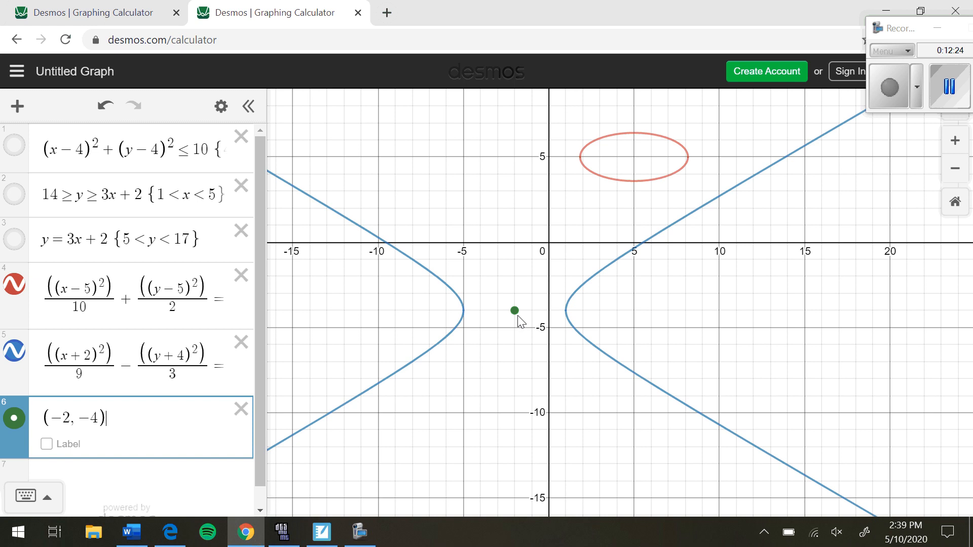
Step: Highlight the +2 and +4 in the hyperbola equation to relate them to the plotted center point
{"action": "left_click_drag", "start_coordinate": [68, 355], "coordinate": [91, 354]}
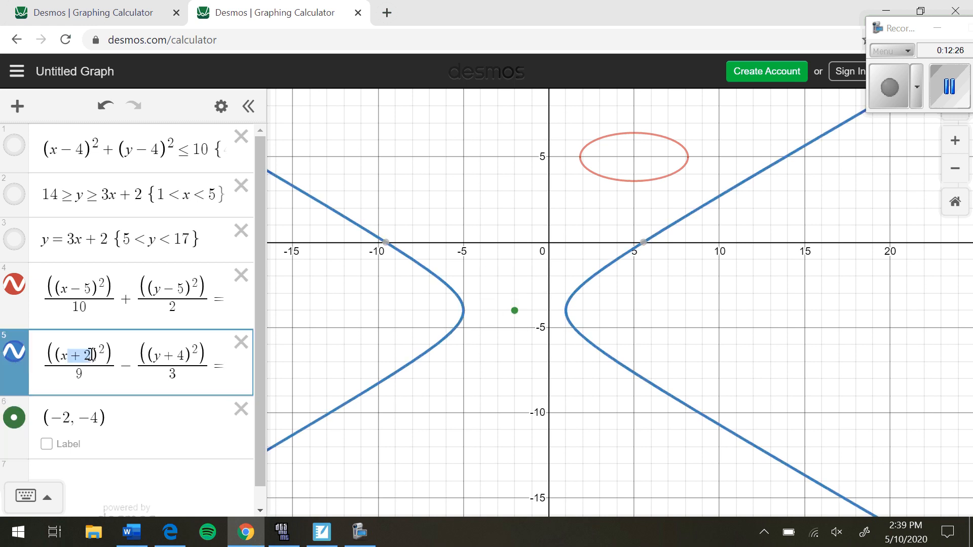
{"action": "left_click_drag", "start_coordinate": [163, 355], "coordinate": [188, 356]}
{"action": "left_click", "coordinate": [509, 313]}
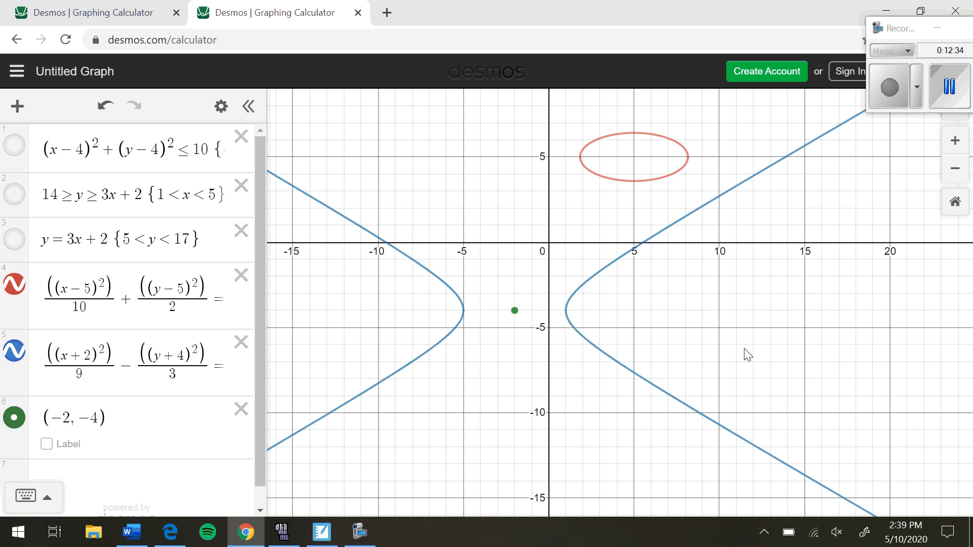
Step: Restrict the hyperbola to its right branch by adding the domain {0<x<10} after the equation
{"action": "left_click", "coordinate": [226, 375]}
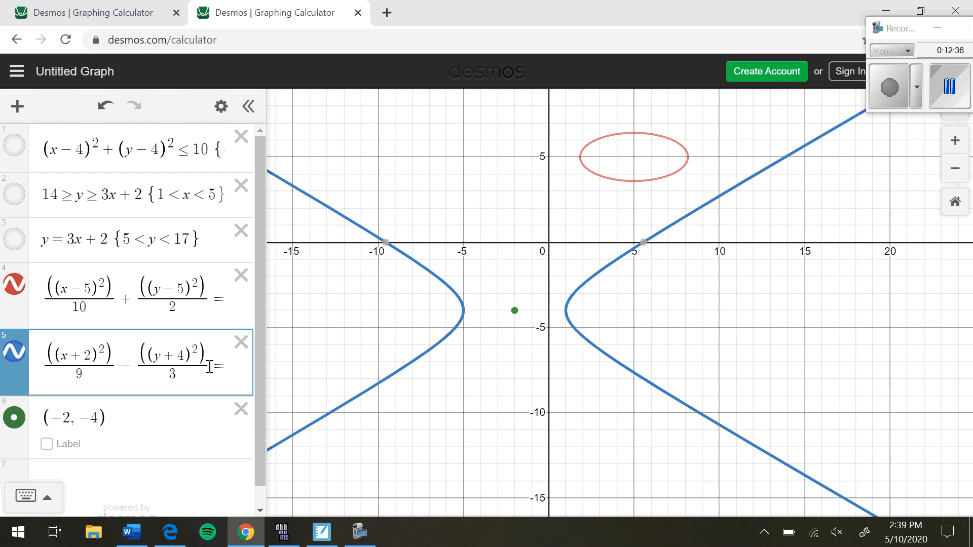
{"action": "type", "text": "1"}
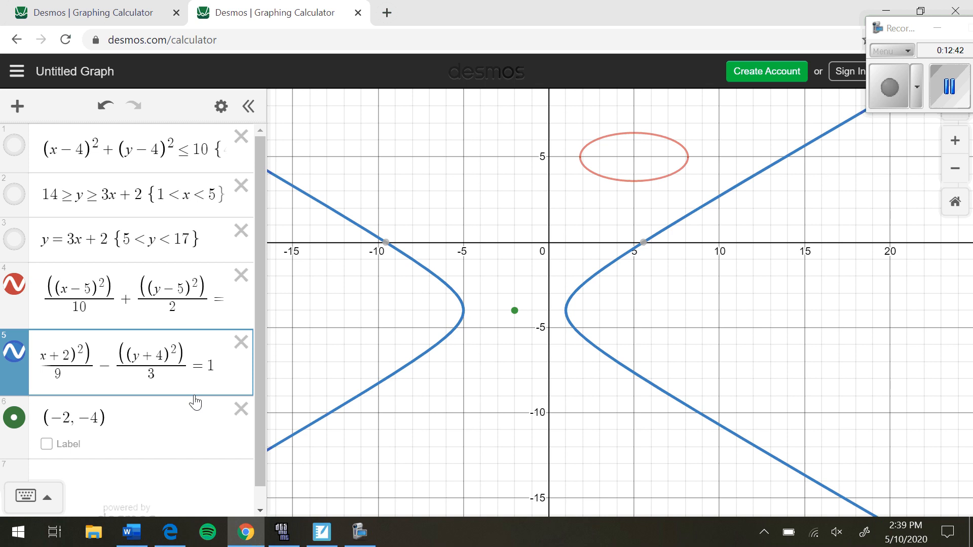
{"action": "type", "text": "{"}
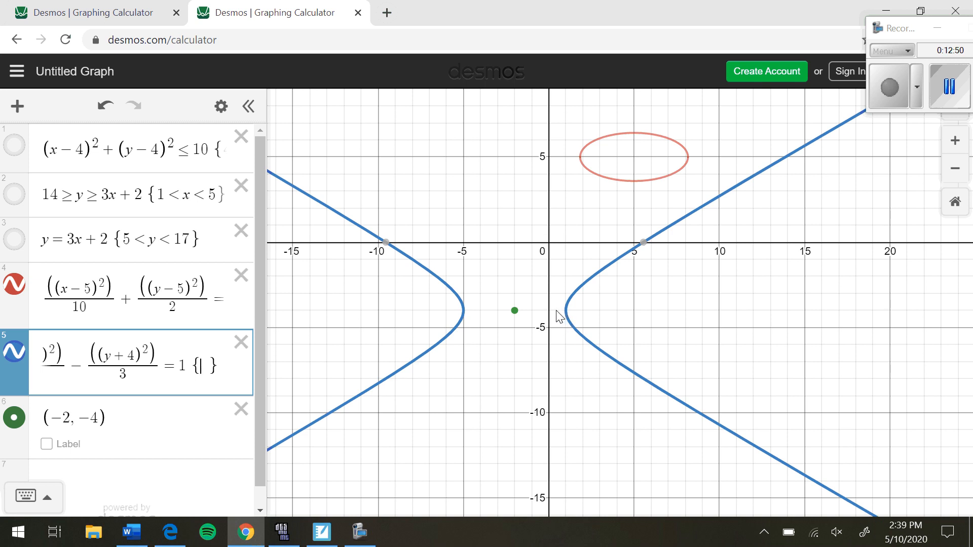
{"action": "type", "text": "0<"}
{"action": "type", "text": "x < "}
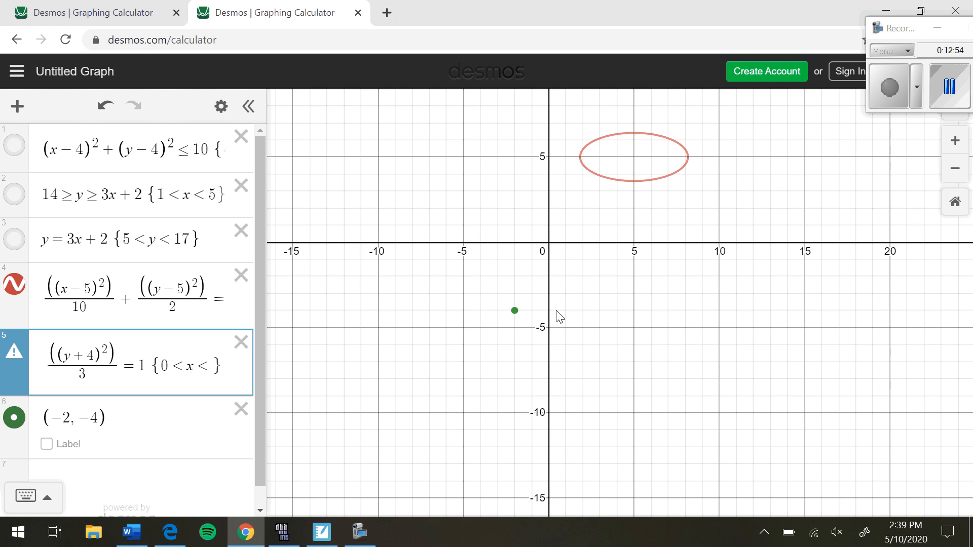
{"action": "type", "text": "10"}
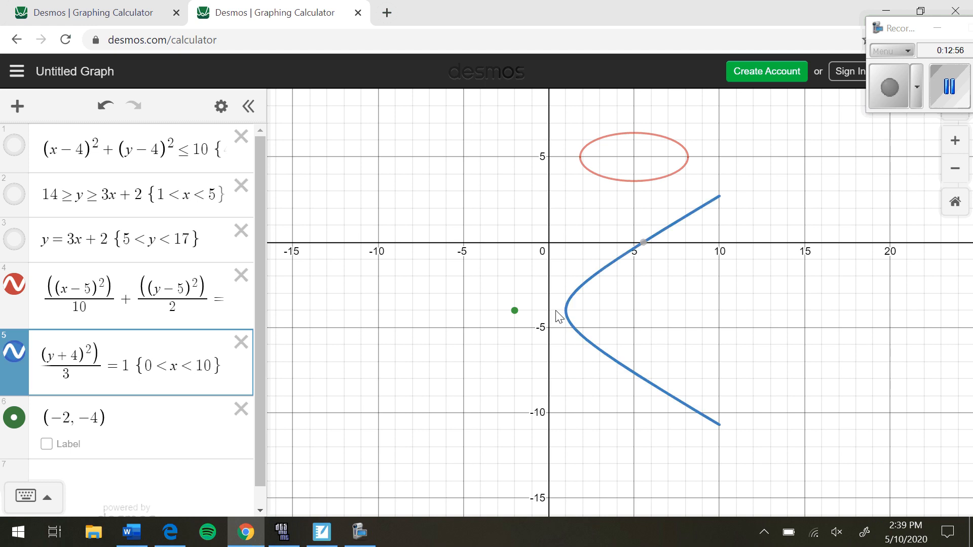
{"action": "left_click", "coordinate": [692, 303]}
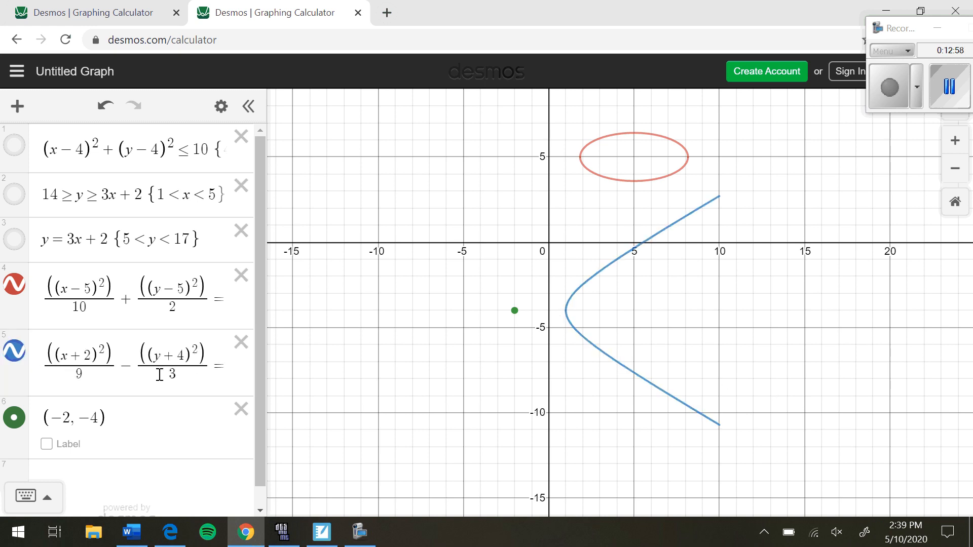
Step: Replace the equals sign in the restricted hyperbola equation with ≥ to shade the region inside the branch
{"action": "left_click", "coordinate": [173, 374]}
{"action": "key", "text": "Right"}
{"action": "key", "text": "Right"}
{"action": "key", "text": "Right"}
{"action": "key", "text": "Right"}
{"action": "key", "text": "Right"}
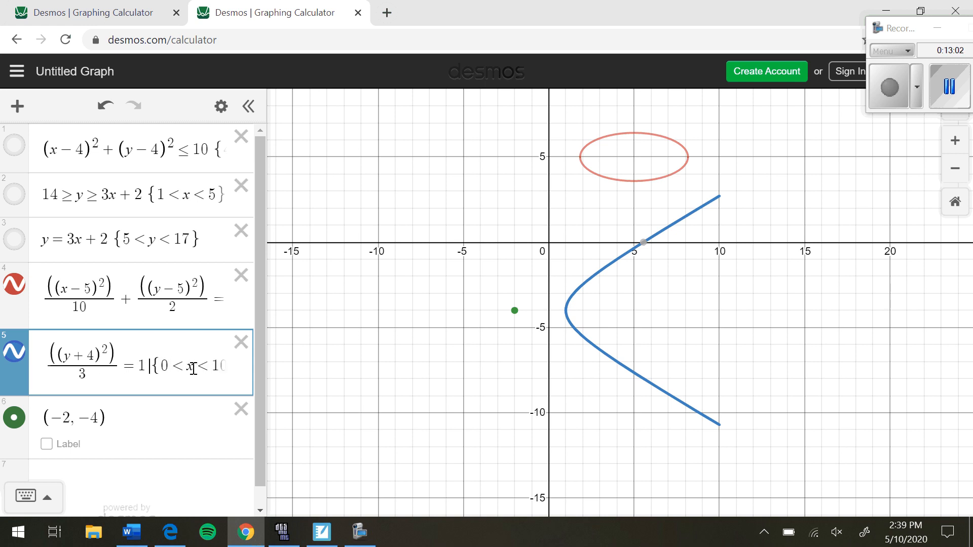
{"action": "key", "text": "BackSpace"}
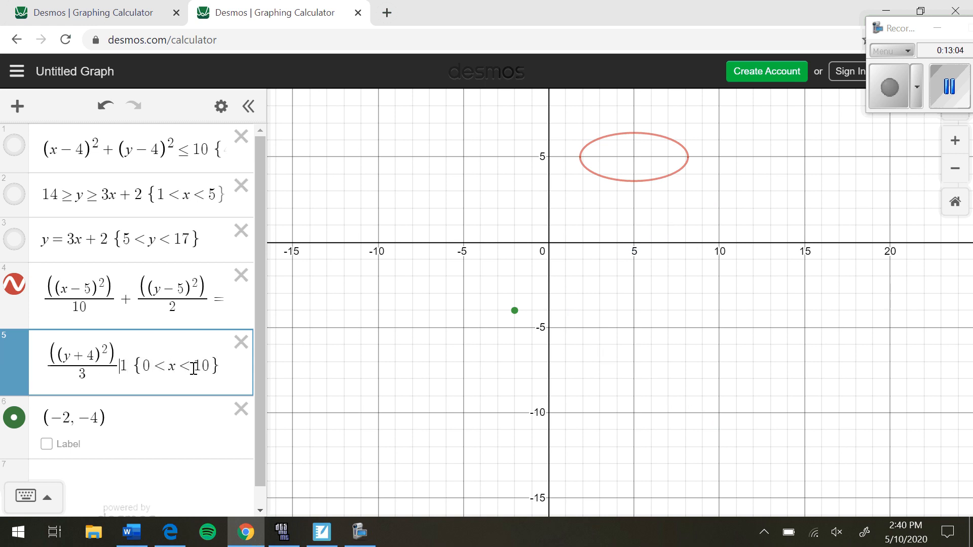
{"action": "type", "text": ">"}
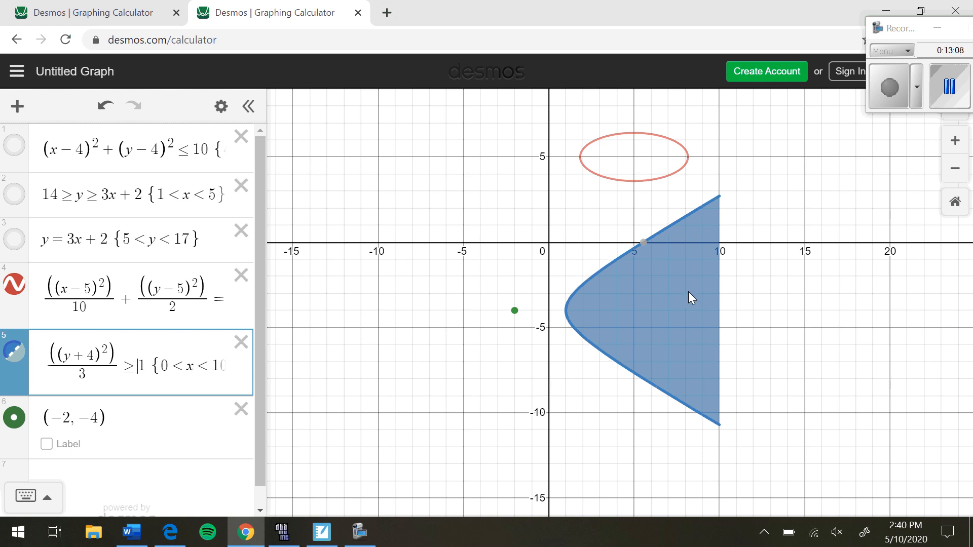
Step: Show the three hidden graphs again: the line, the shaded region bounded by 3x+2, and the shaded half circle
{"action": "scroll", "coordinate": [688, 291], "scroll_direction": "down", "scroll_amount": 2}
{"action": "left_click", "coordinate": [21, 245]}
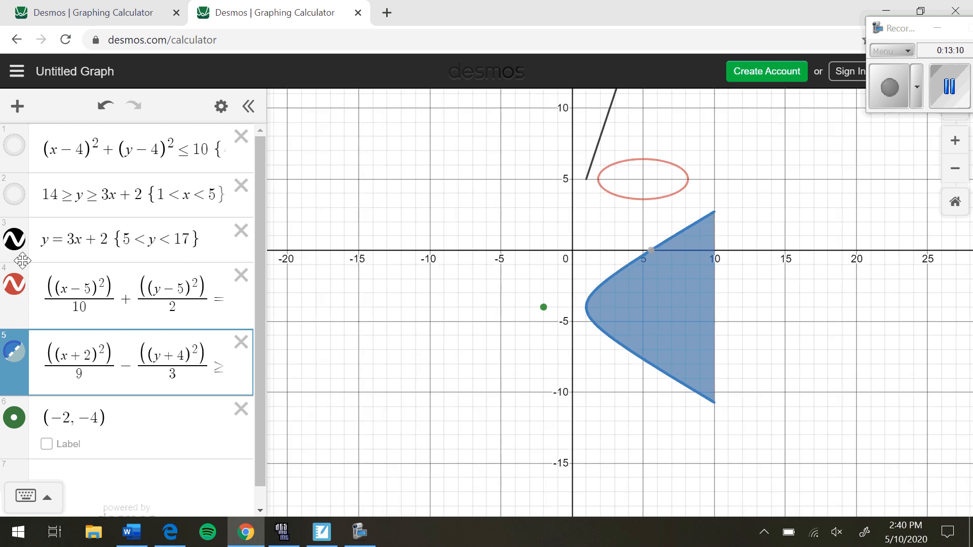
{"action": "left_click", "coordinate": [24, 197]}
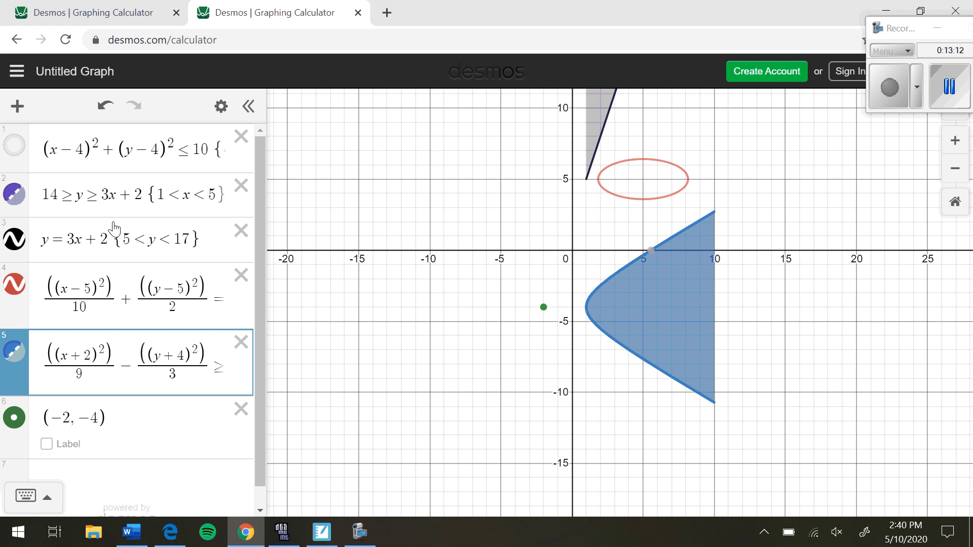
{"action": "left_click", "coordinate": [14, 146]}
{"action": "scroll", "coordinate": [445, 279], "scroll_direction": "down", "scroll_amount": 2}
{"action": "left_click_drag", "start_coordinate": [456, 234], "coordinate": [442, 356]}
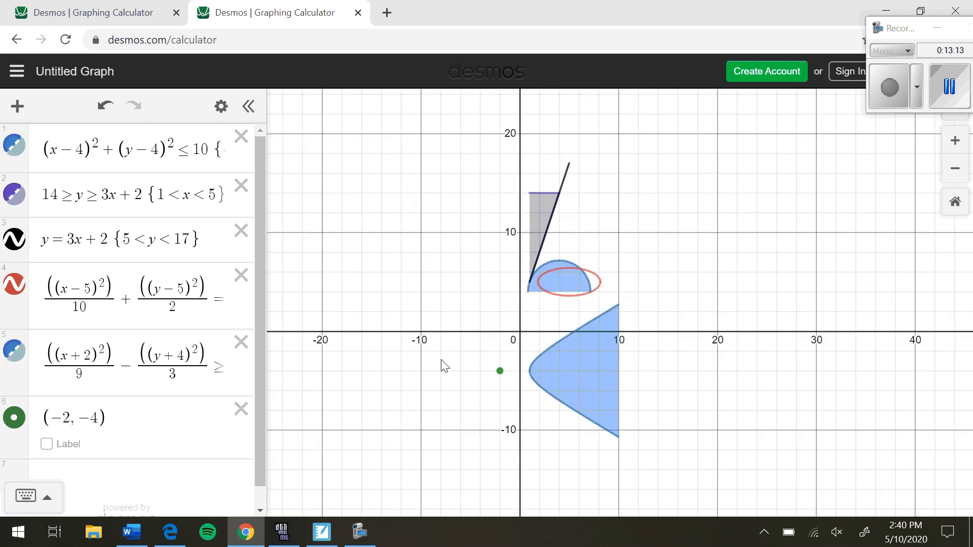
{"action": "scroll", "coordinate": [595, 357], "scroll_direction": "up", "scroll_amount": 2}
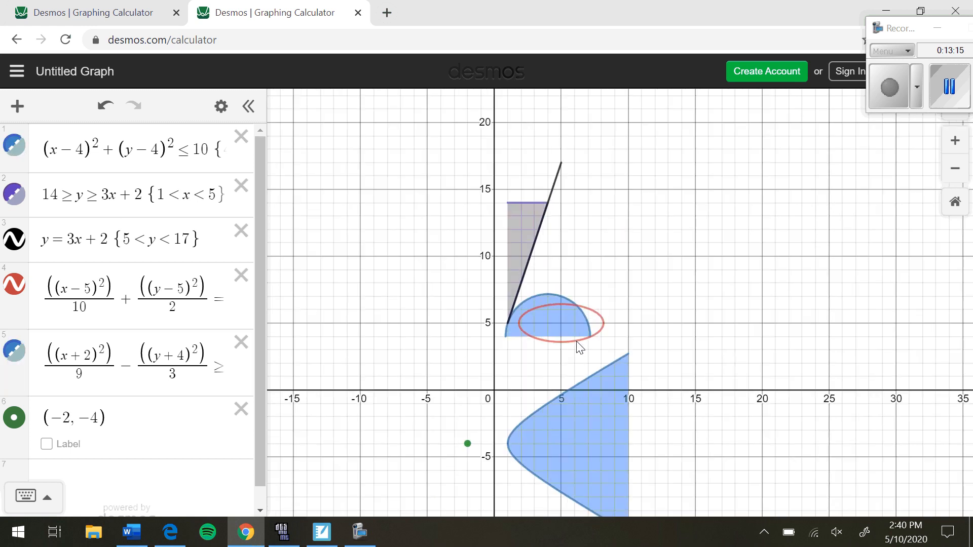
Step: Move the ellipse away from the shaded half circle by changing x−5 to x−19 in its equation
{"action": "left_click", "coordinate": [91, 289]}
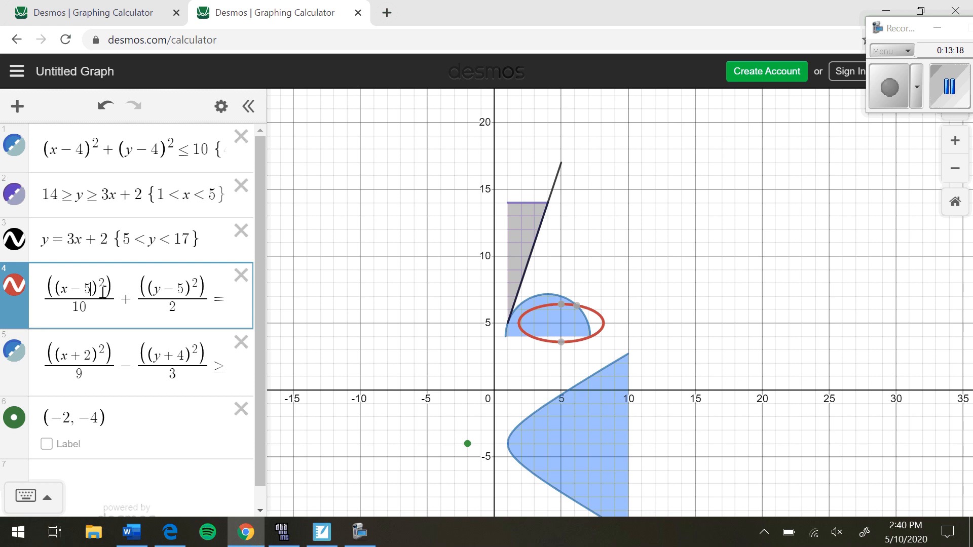
{"action": "key", "text": "BackSpace"}
{"action": "type", "text": "19"}
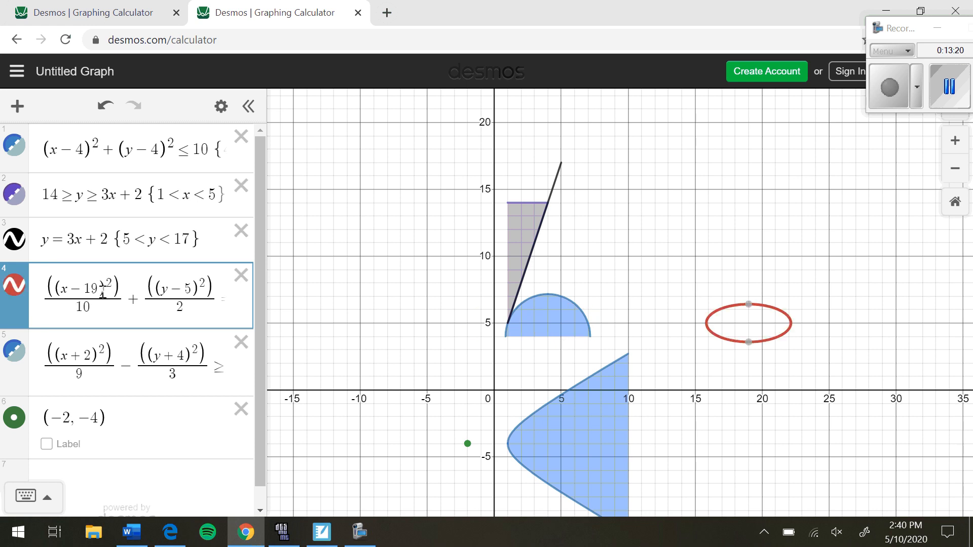
{"action": "left_click", "coordinate": [629, 294]}
{"action": "scroll", "coordinate": [628, 294], "scroll_direction": "down", "scroll_amount": 3}
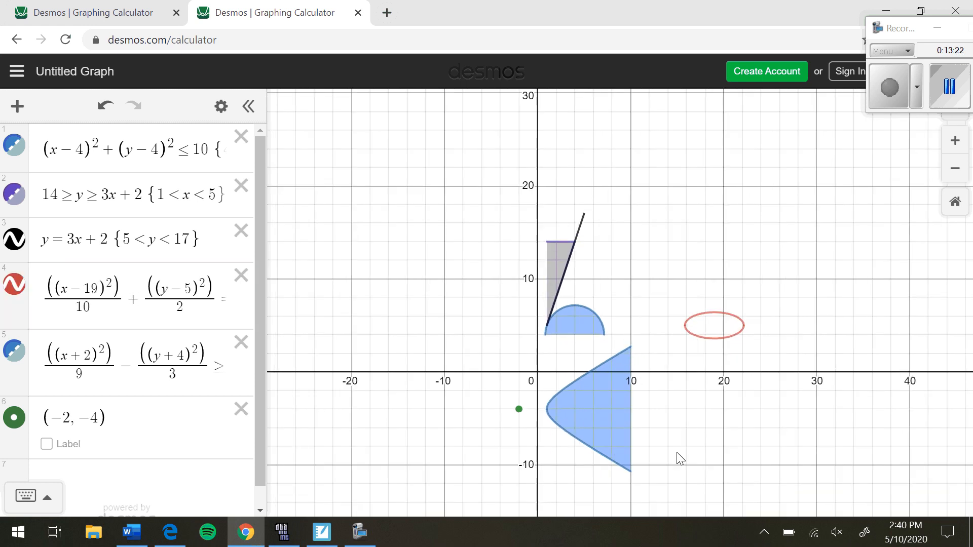
{"action": "left_click_drag", "start_coordinate": [680, 458], "coordinate": [673, 349]}
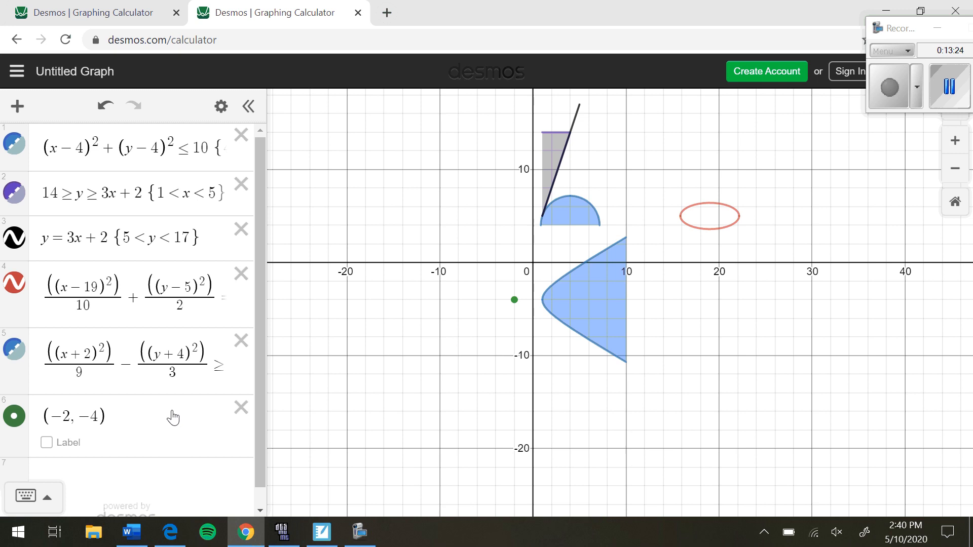
{"action": "scroll", "coordinate": [173, 416], "scroll_direction": "down", "scroll_amount": 1}
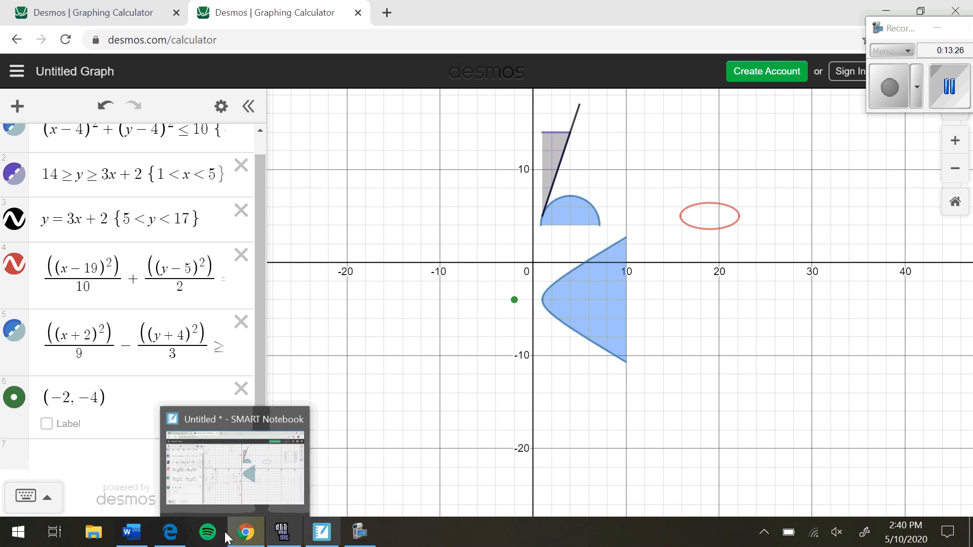
Step: Switch to the DesmosProject document in Word and examine shading exercises 14 to 16 and the simple picture's Equations 1 to 11
{"action": "left_click", "coordinate": [131, 531]}
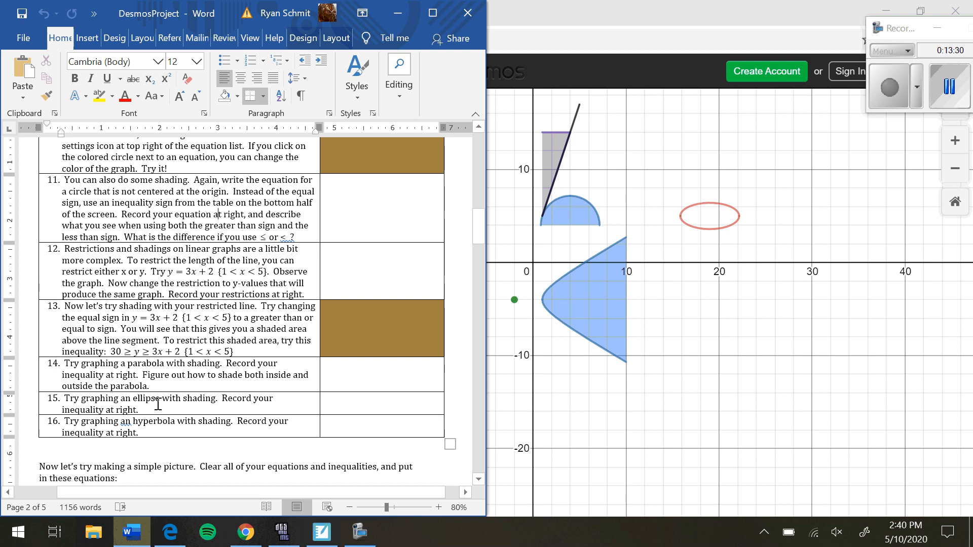
{"action": "left_click", "coordinate": [156, 431]}
{"action": "scroll", "coordinate": [189, 383], "scroll_direction": "down", "scroll_amount": 4}
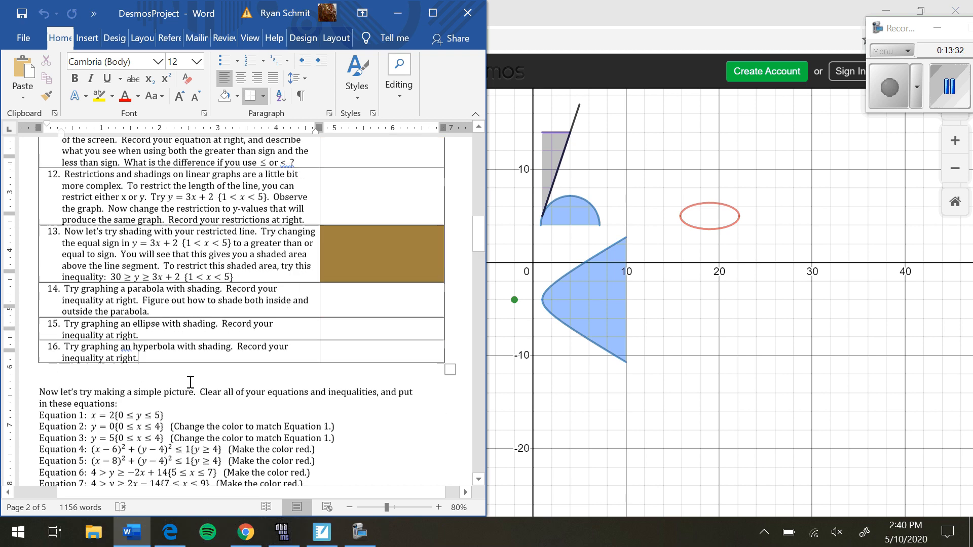
{"action": "scroll", "coordinate": [189, 384], "scroll_direction": "down", "scroll_amount": 2}
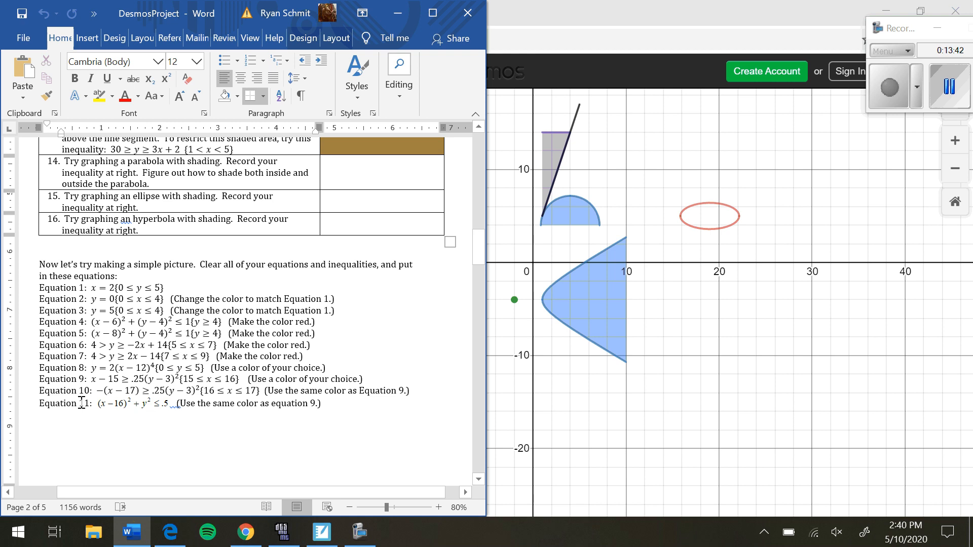
Step: Switch to the other Desmos graph in the browser and bring the complete picture drawn from the worksheet equations into view
{"action": "left_click", "coordinate": [637, 26]}
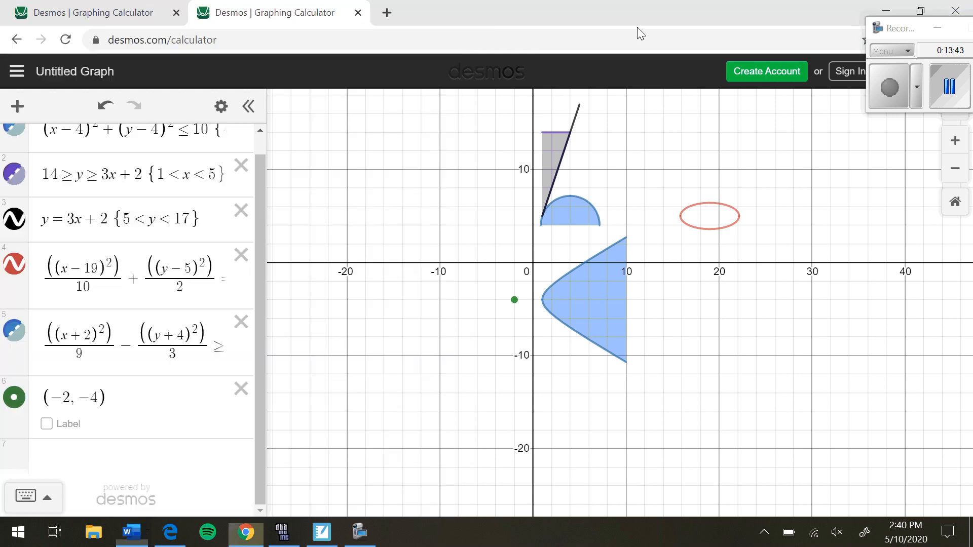
{"action": "left_click", "coordinate": [30, 14]}
{"action": "scroll", "coordinate": [680, 228], "scroll_direction": "down", "scroll_amount": 2}
{"action": "left_click_drag", "start_coordinate": [697, 344], "coordinate": [684, 440]}
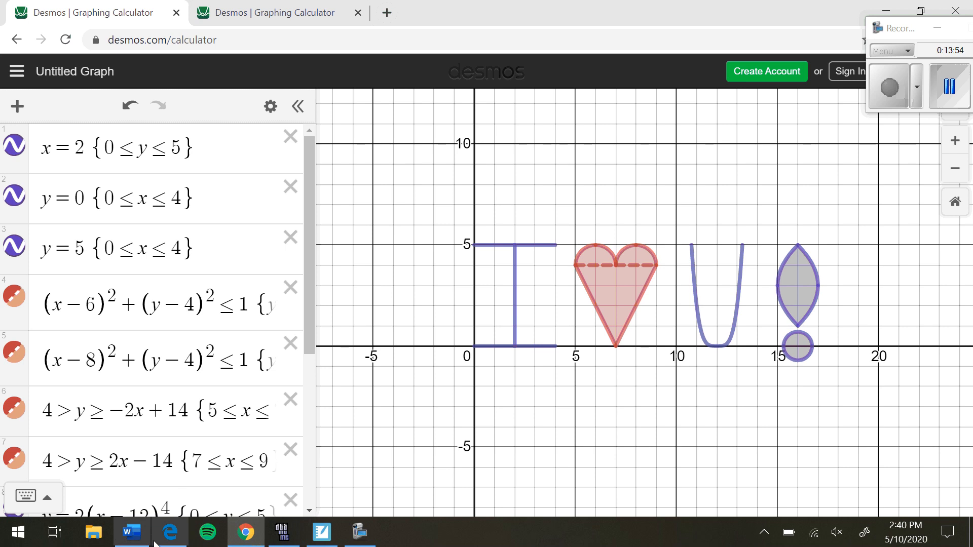
Step: Return to the DesmosProject document in Word and review the challenge requirements, due date and simple picture equations
{"action": "left_click", "coordinate": [130, 536]}
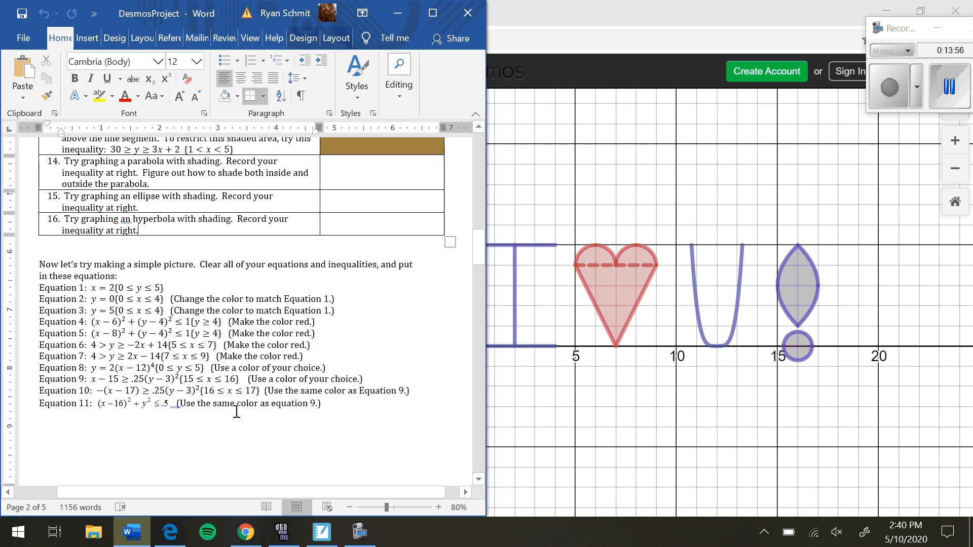
{"action": "scroll", "coordinate": [267, 365], "scroll_direction": "down", "scroll_amount": 10}
{"action": "scroll", "coordinate": [269, 358], "scroll_direction": "down", "scroll_amount": 12}
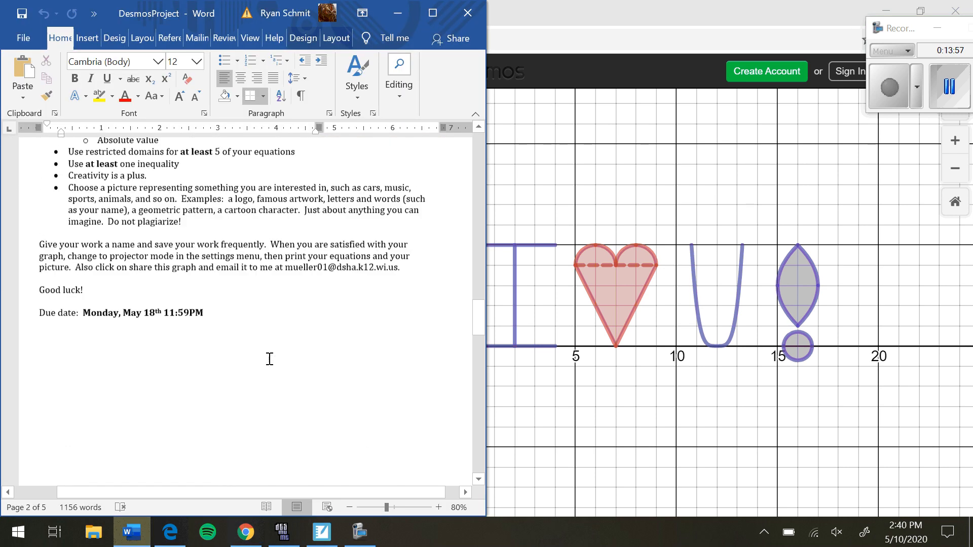
{"action": "scroll", "coordinate": [269, 358], "scroll_direction": "up", "scroll_amount": 1}
{"action": "scroll", "coordinate": [270, 359], "scroll_direction": "up", "scroll_amount": 12}
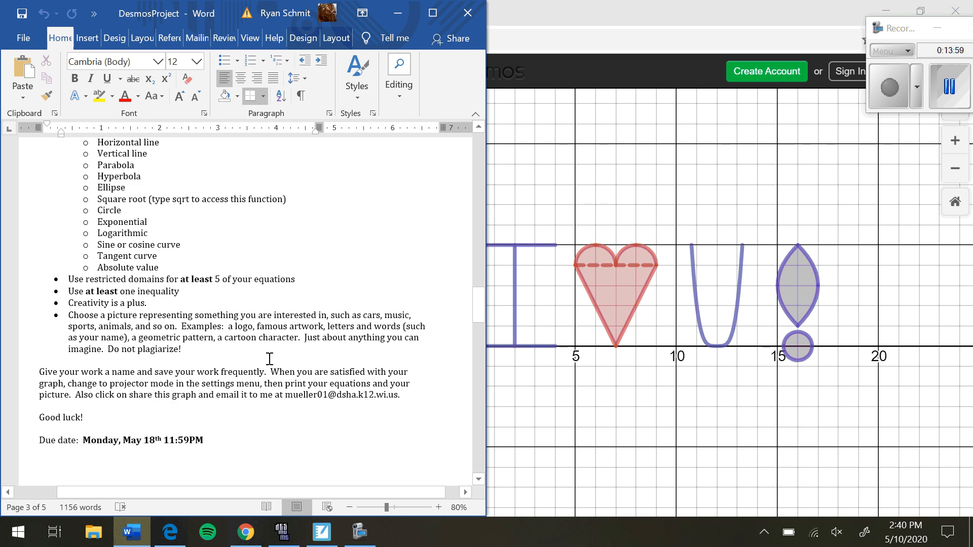
{"action": "scroll", "coordinate": [270, 359], "scroll_direction": "up", "scroll_amount": 4}
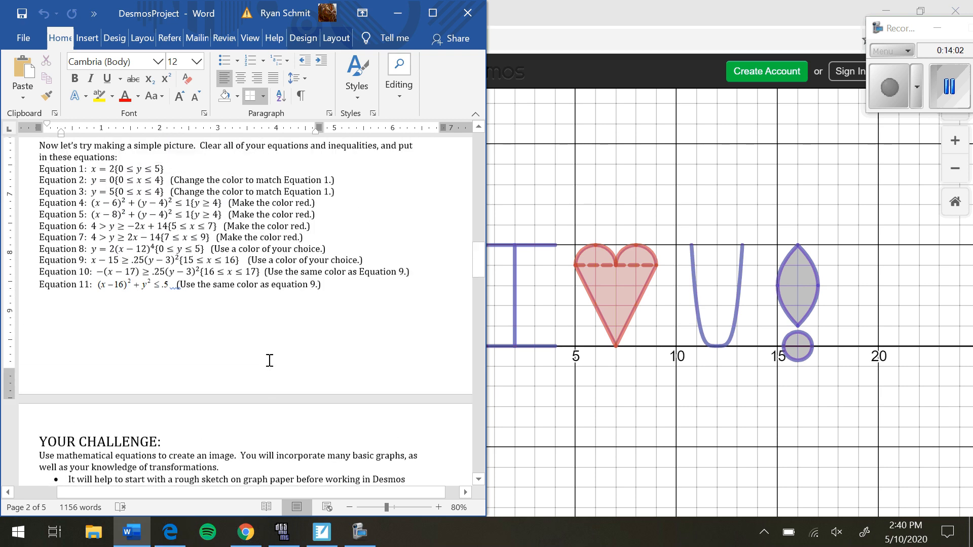
{"action": "scroll", "coordinate": [239, 324], "scroll_direction": "up", "scroll_amount": 1}
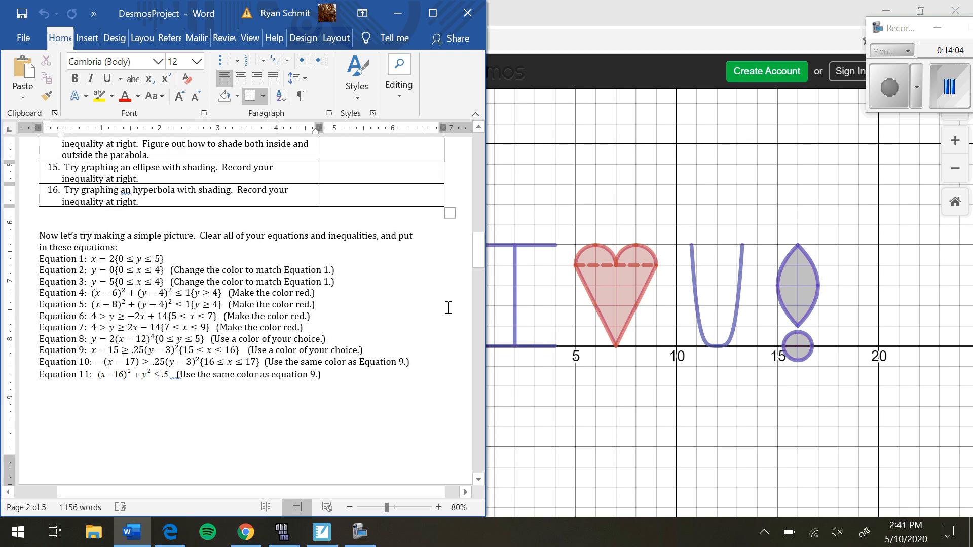
{"action": "scroll", "coordinate": [418, 294], "scroll_direction": "up", "scroll_amount": 1}
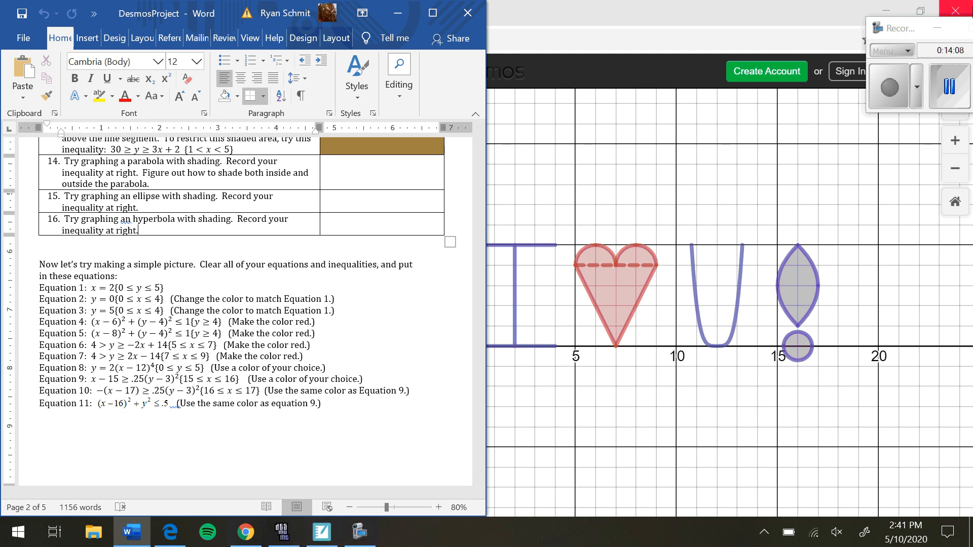
{"action": "left_click_drag", "start_coordinate": [913, 34], "coordinate": [703, 40]}
{"action": "left_click", "coordinate": [740, 91]}
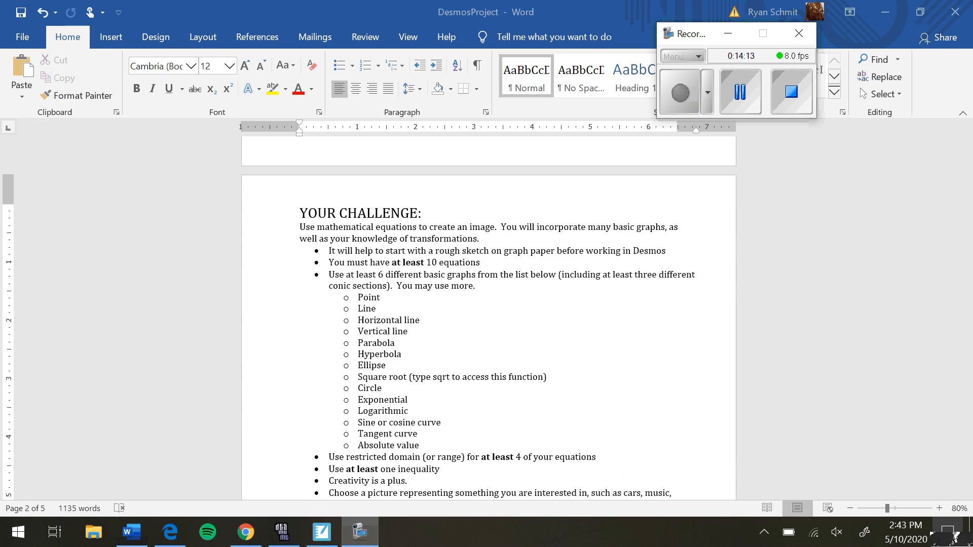
Step: Set the document zoom to 120% with the YOUR CHALLENGE section in view
{"action": "left_click_drag", "start_coordinate": [887, 509], "coordinate": [900, 510]}
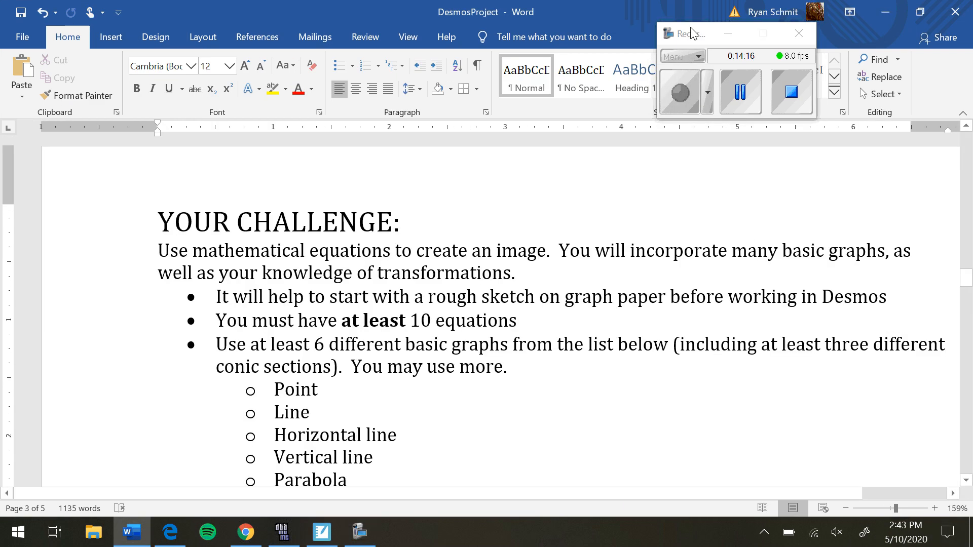
{"action": "left_click_drag", "start_coordinate": [691, 28], "coordinate": [735, 3]}
{"action": "scroll", "coordinate": [412, 295], "scroll_direction": "down", "scroll_amount": 1}
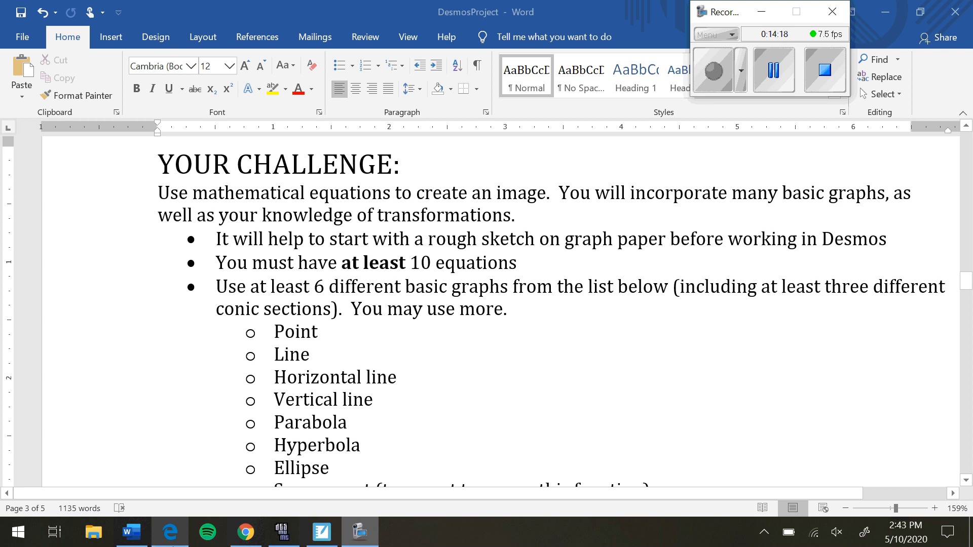
{"action": "left_click", "coordinate": [846, 508]}
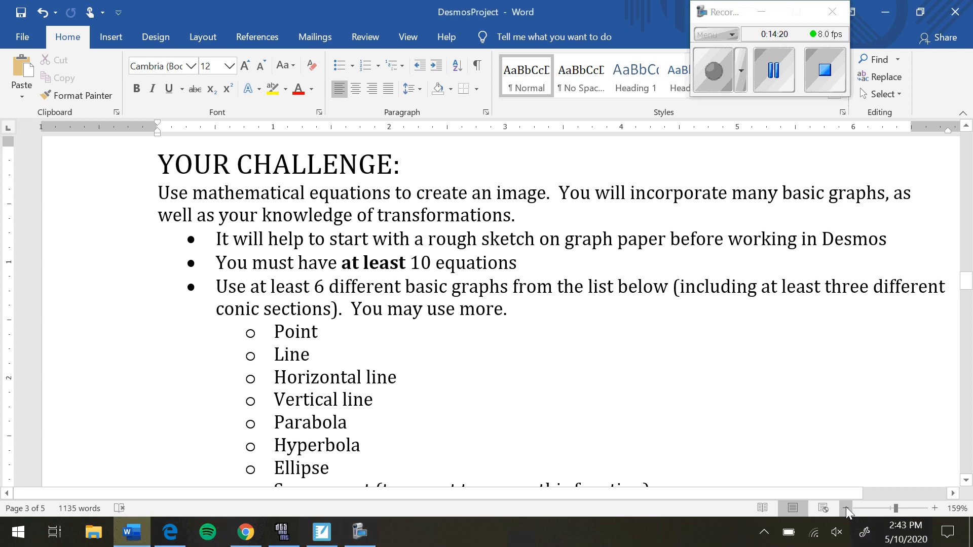
{"action": "left_click", "coordinate": [846, 508]}
{"action": "left_click", "coordinate": [846, 508]}
{"action": "left_click", "coordinate": [846, 508]}
{"action": "scroll", "coordinate": [730, 382], "scroll_direction": "up", "scroll_amount": 1}
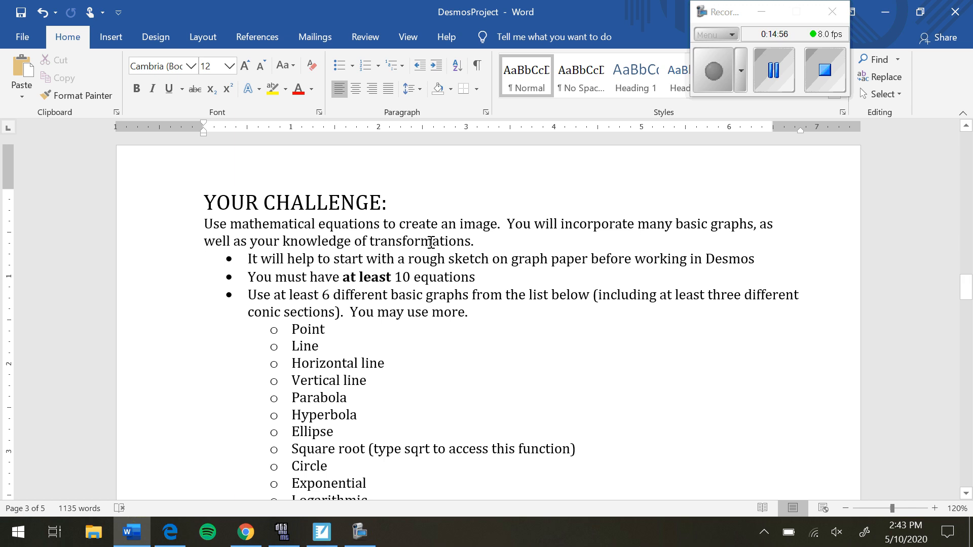
Step: Select the requirement text on at least 10 equations and on including at least three different conic sections to point them out
{"action": "left_click_drag", "start_coordinate": [425, 274], "coordinate": [309, 277]}
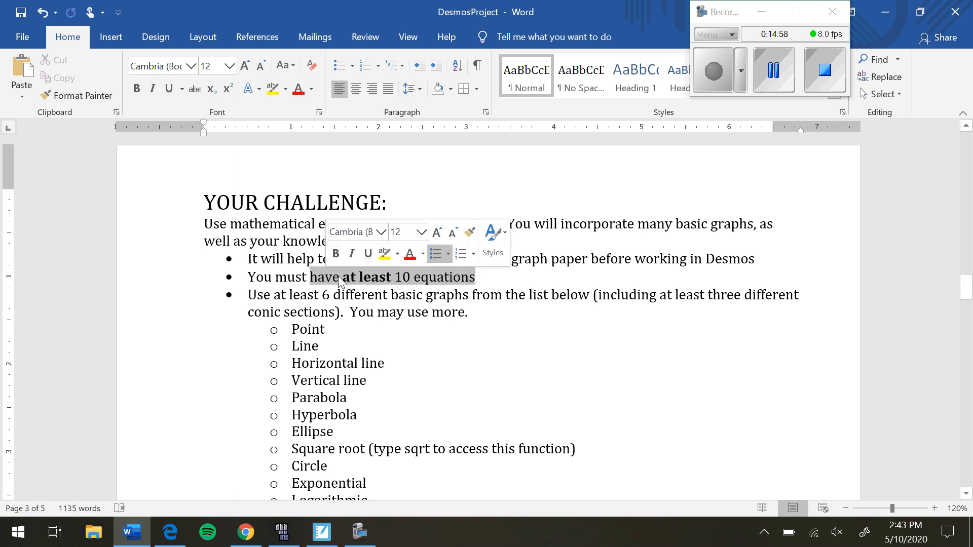
{"action": "left_click", "coordinate": [395, 277]}
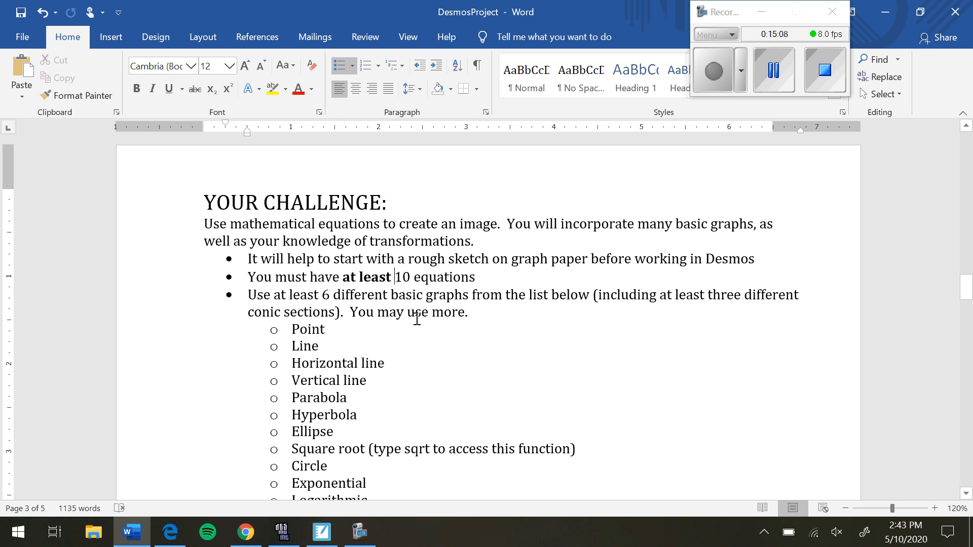
{"action": "scroll", "coordinate": [494, 357], "scroll_direction": "down", "scroll_amount": 3}
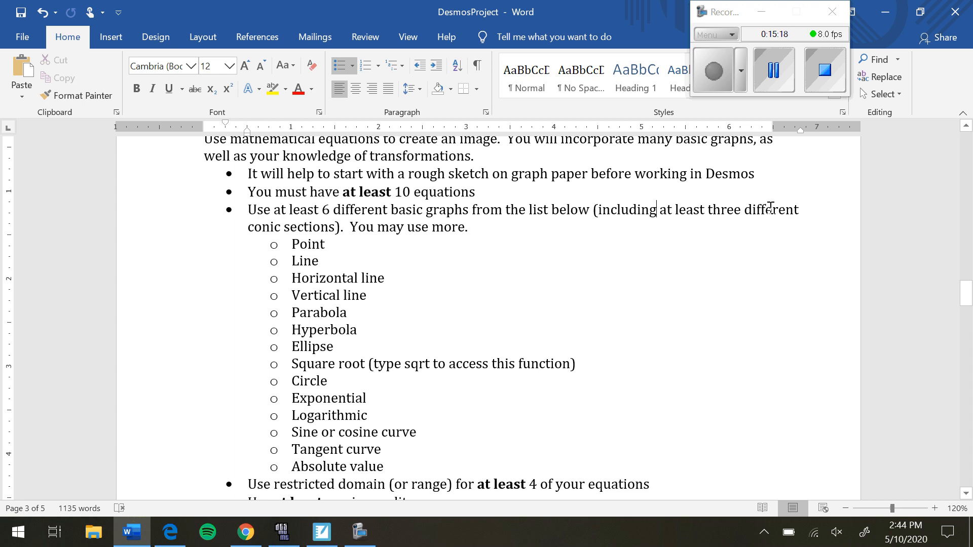
{"action": "left_click_drag", "start_coordinate": [770, 207], "coordinate": [598, 209]}
{"action": "left_click", "coordinate": [323, 229]}
Step: Make the conic section items Parabola, Hyperbola, Ellipse and Circle bold in the list of basic graphs
{"action": "left_click_drag", "start_coordinate": [338, 348], "coordinate": [286, 318]}
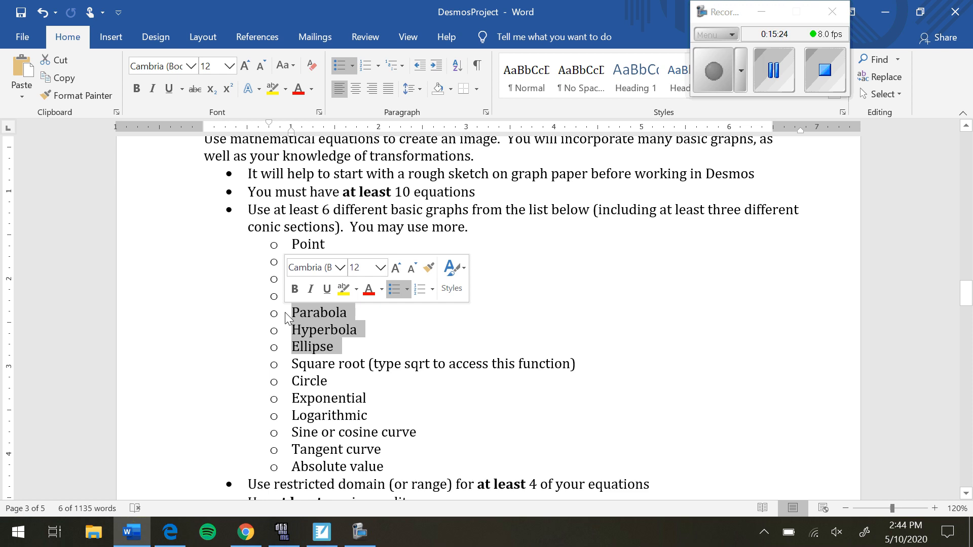
{"action": "key", "text": "ctrl+b"}
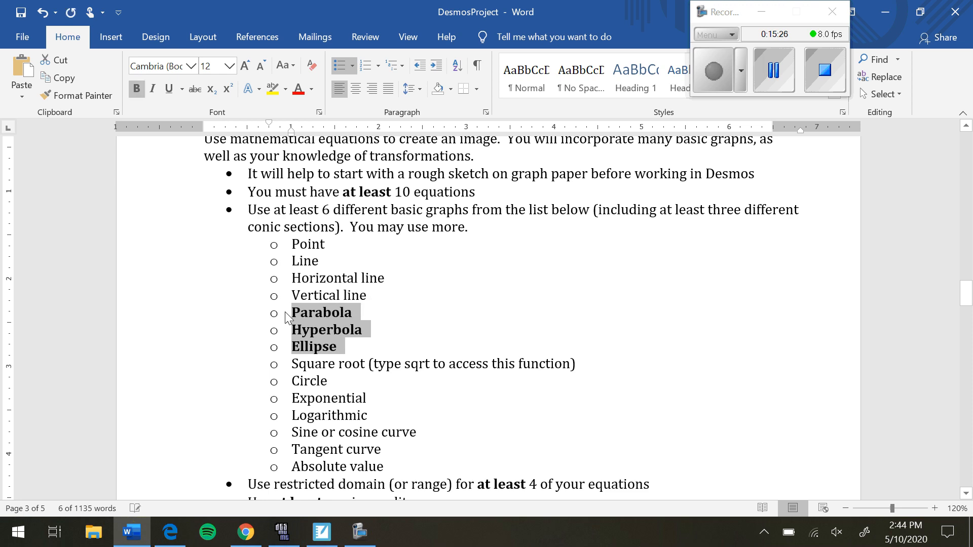
{"action": "triple_click", "coordinate": [311, 381]}
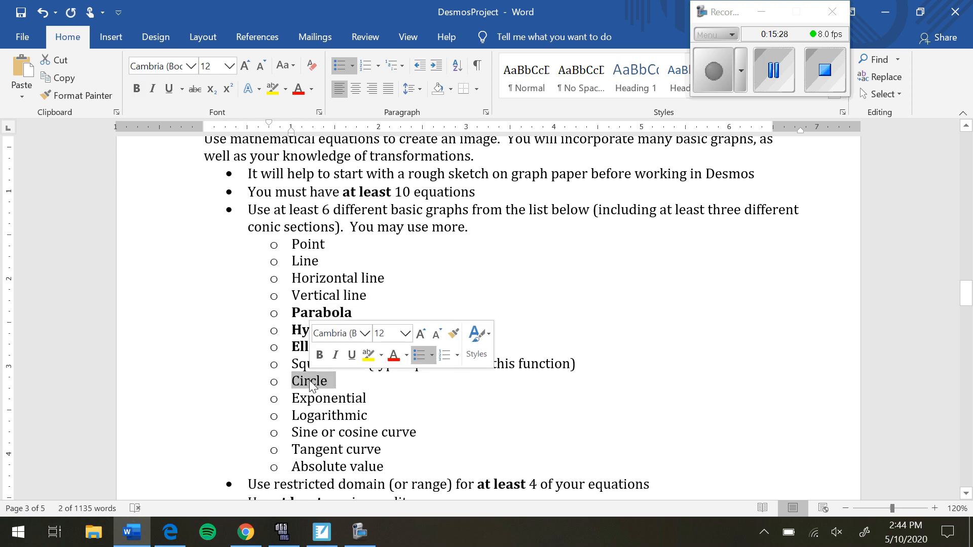
{"action": "key", "text": "ctrl+b"}
{"action": "left_click", "coordinate": [406, 314]}
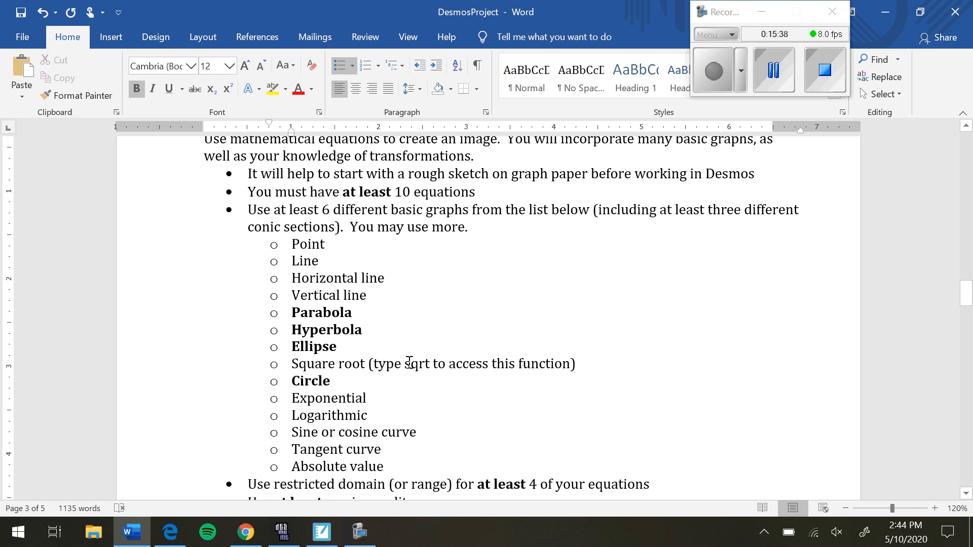
Step: Select "sqrt" in the square root item and "restricted domain" in the requirement below the list to point them out
{"action": "left_click_drag", "start_coordinate": [410, 363], "coordinate": [430, 365]}
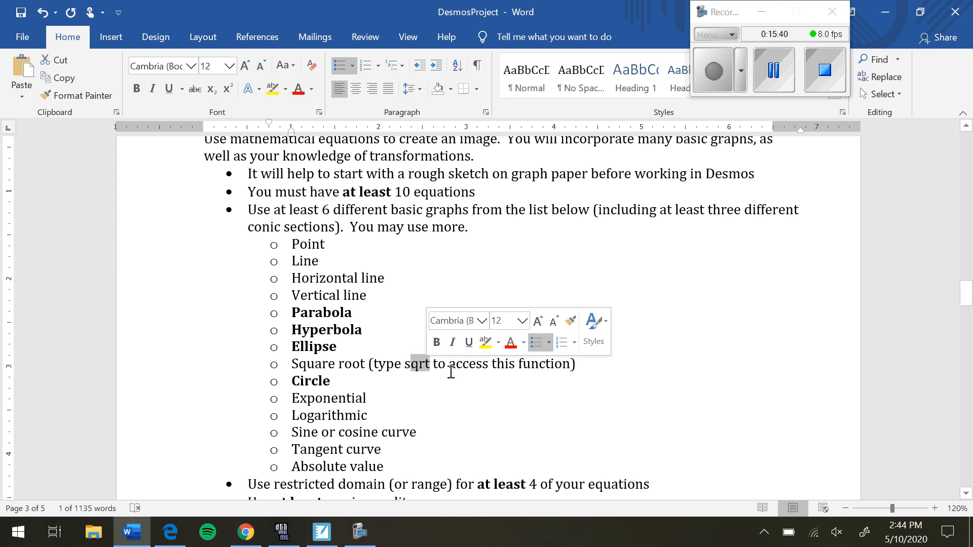
{"action": "left_click", "coordinate": [448, 376]}
{"action": "scroll", "coordinate": [558, 335], "scroll_direction": "down", "scroll_amount": 1}
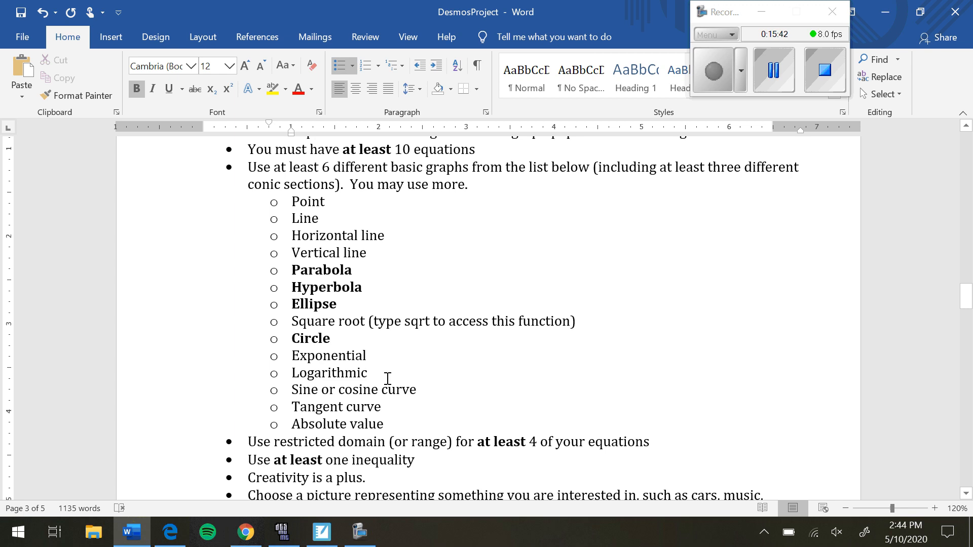
{"action": "scroll", "coordinate": [370, 344], "scroll_direction": "down", "scroll_amount": 1}
{"action": "scroll", "coordinate": [360, 323], "scroll_direction": "down", "scroll_amount": 1}
{"action": "left_click_drag", "start_coordinate": [276, 400], "coordinate": [388, 400]}
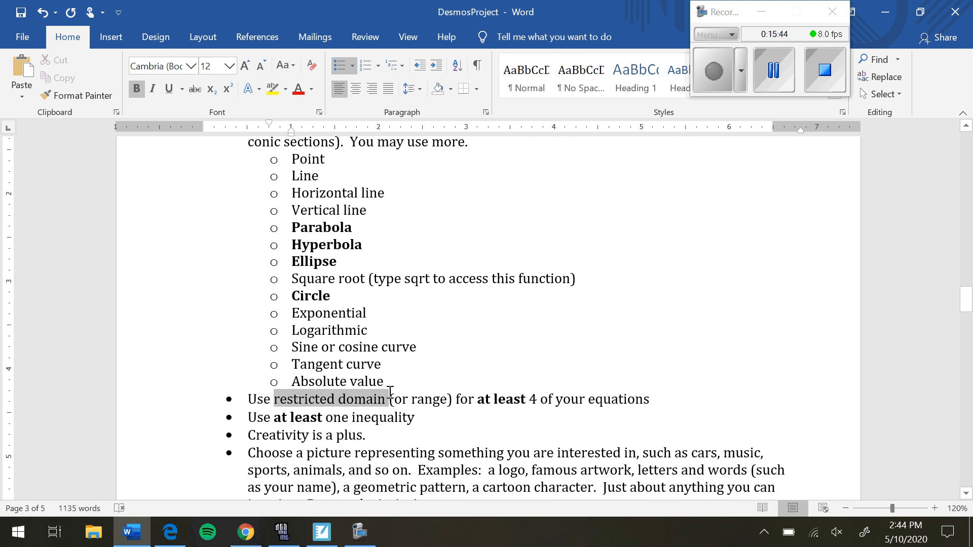
{"action": "left_click", "coordinate": [640, 398]}
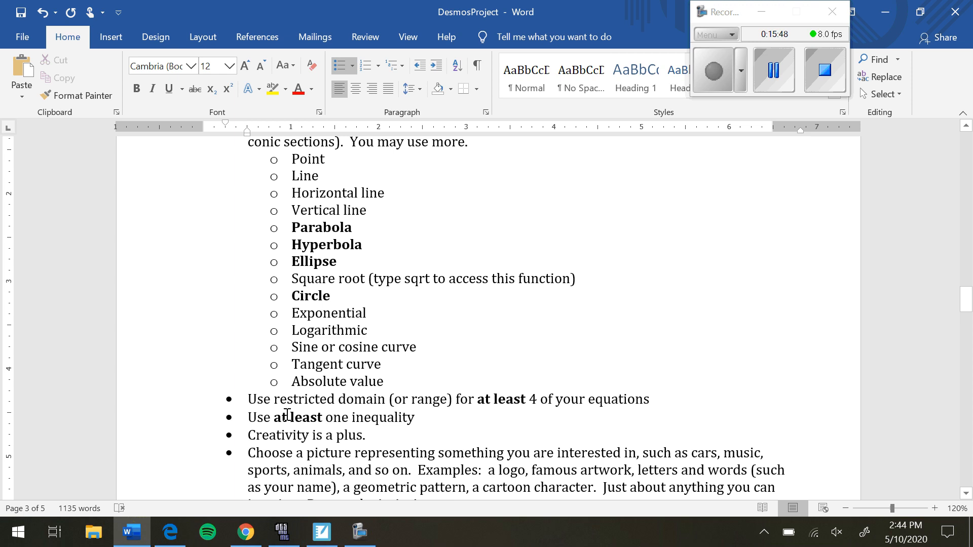
Step: Point out the inequality requirement, select "Creativity is a plus." and show the picture choice and submission instructions
{"action": "left_click", "coordinate": [431, 419]}
{"action": "triple_click", "coordinate": [306, 436]}
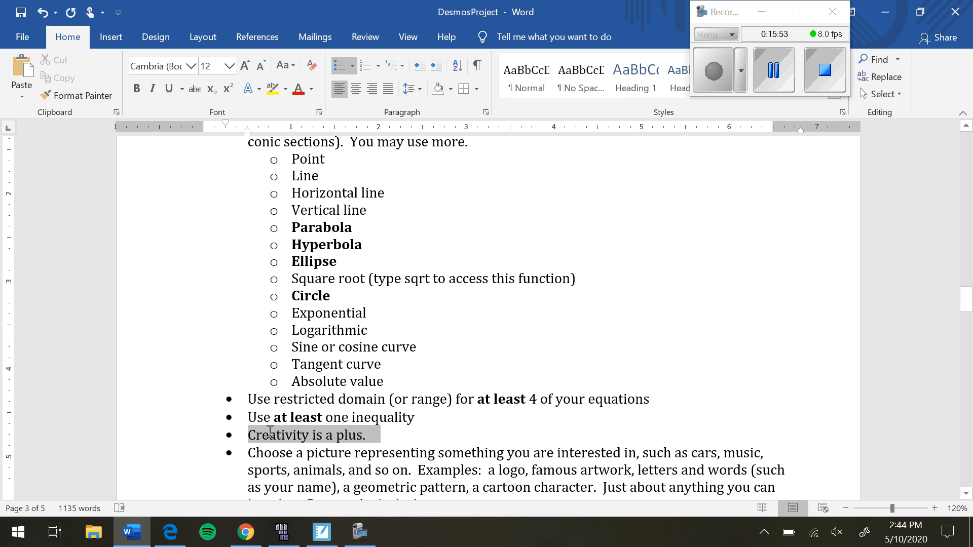
{"action": "left_click", "coordinate": [300, 443]}
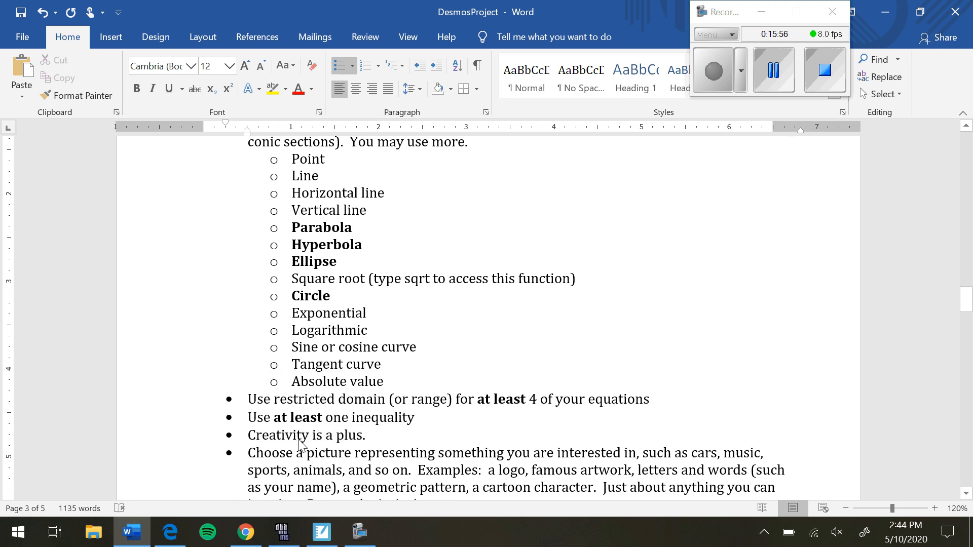
{"action": "scroll", "coordinate": [431, 398], "scroll_direction": "down", "scroll_amount": 3}
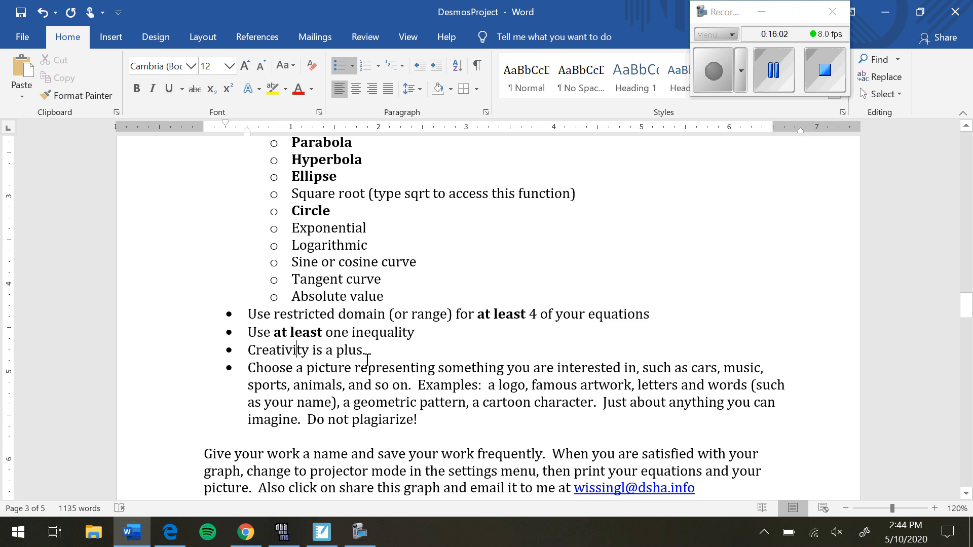
Step: Select "cars", "geometric" and "Do not plagiarize!" in the picture choice requirement to point them out
{"action": "double_click", "coordinate": [704, 368]}
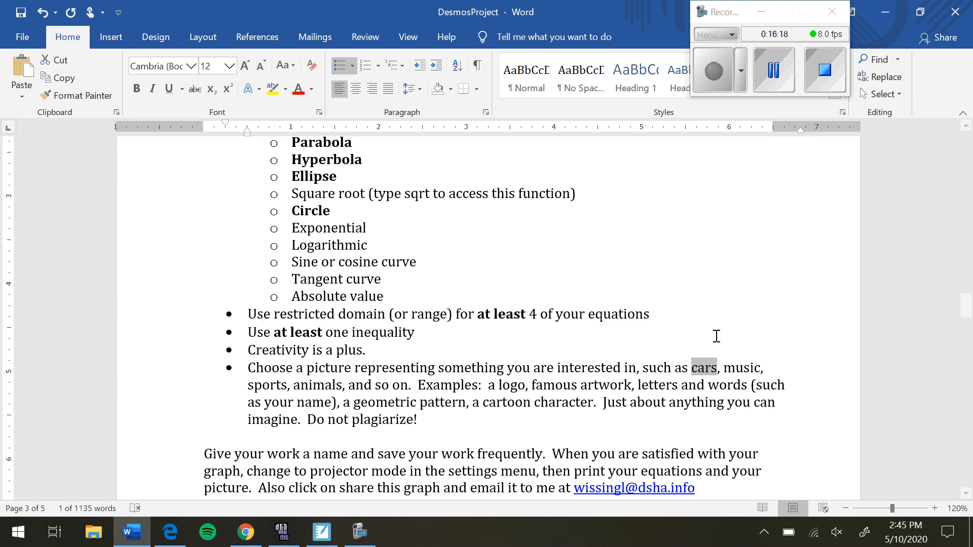
{"action": "double_click", "coordinate": [400, 403]}
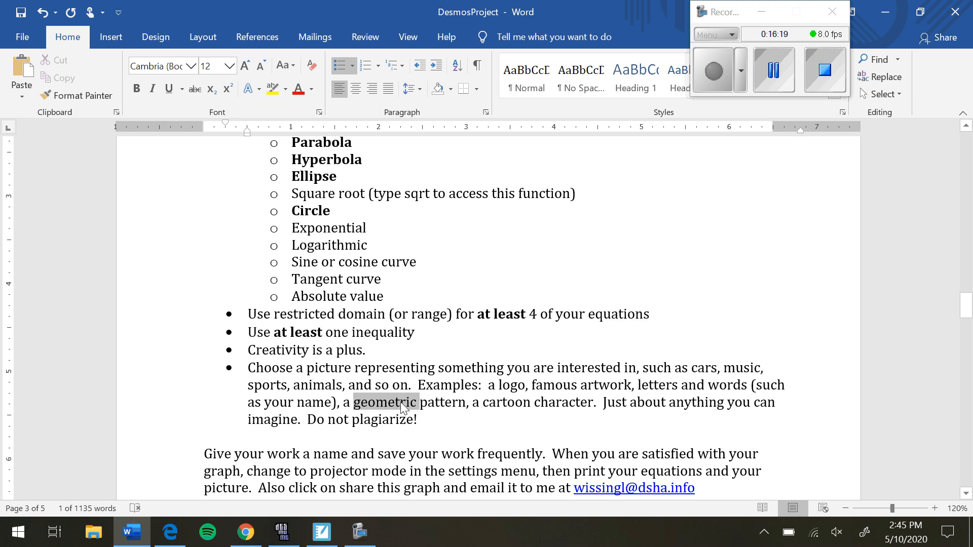
{"action": "left_click", "coordinate": [485, 402]}
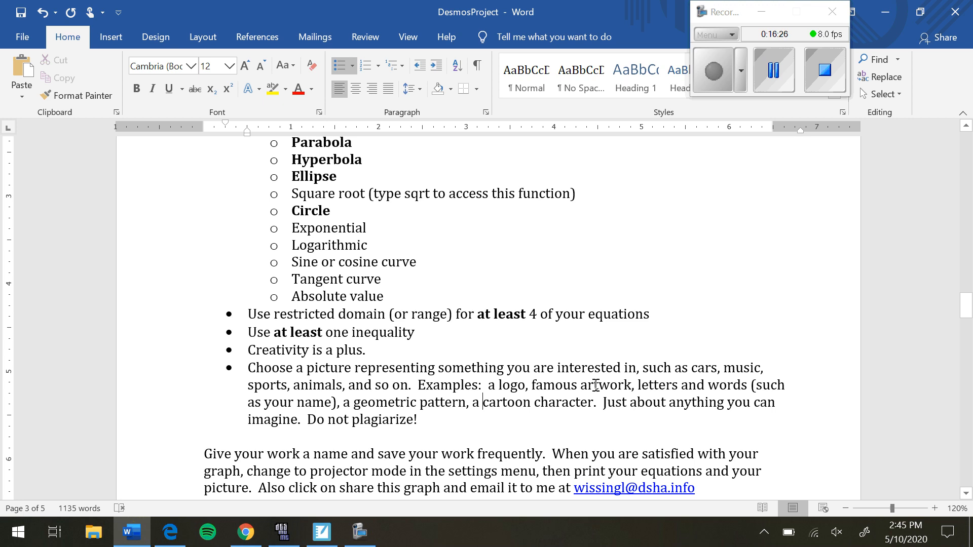
{"action": "left_click_drag", "start_coordinate": [417, 424], "coordinate": [299, 425]}
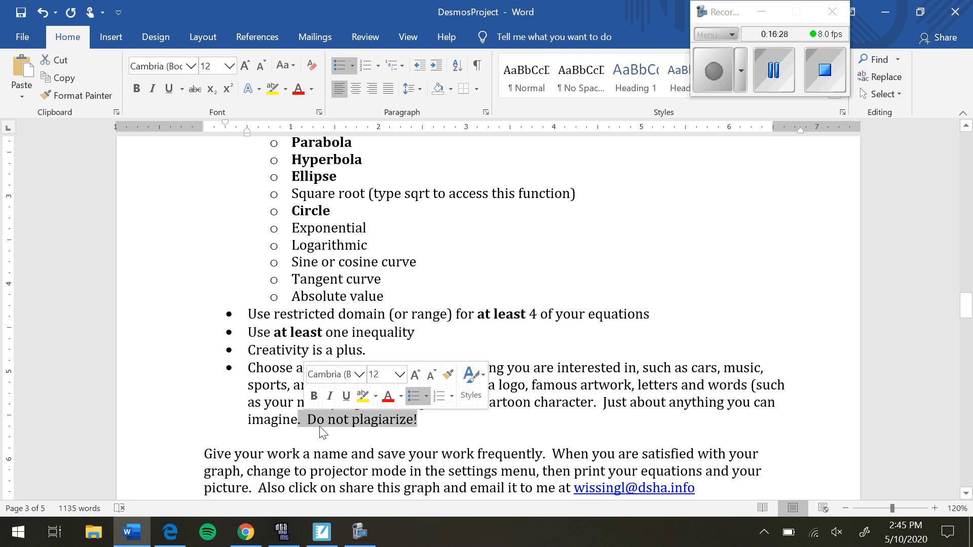
{"action": "left_click", "coordinate": [342, 428]}
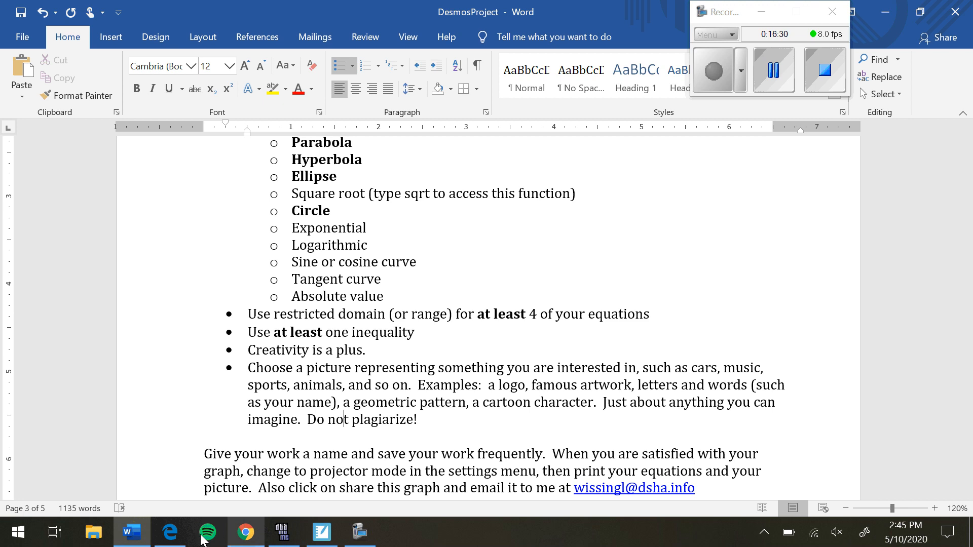
Step: Switch to Chrome, search the web for "desmos art" in a new tab and show the example images
{"action": "left_click", "coordinate": [246, 531]}
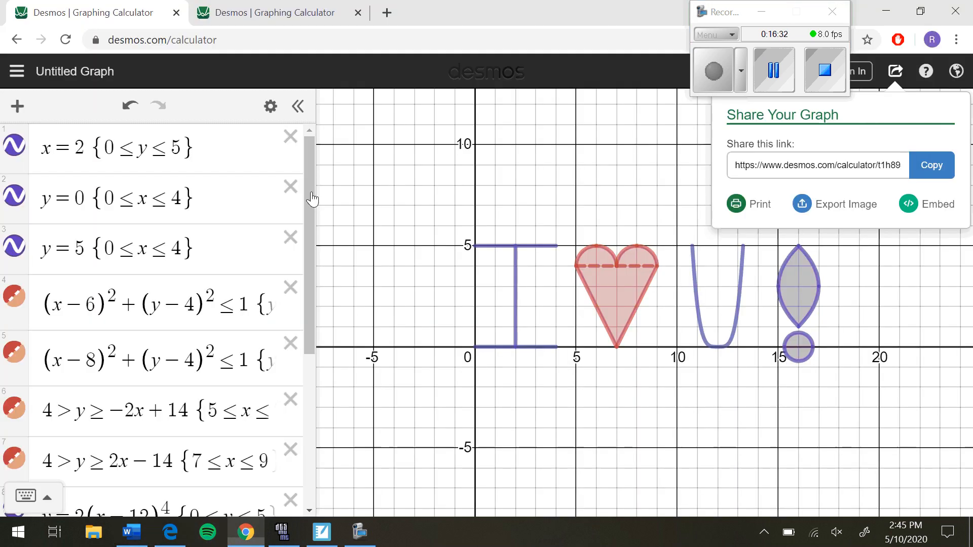
{"action": "left_click", "coordinate": [388, 14]}
{"action": "type", "text": "de"}
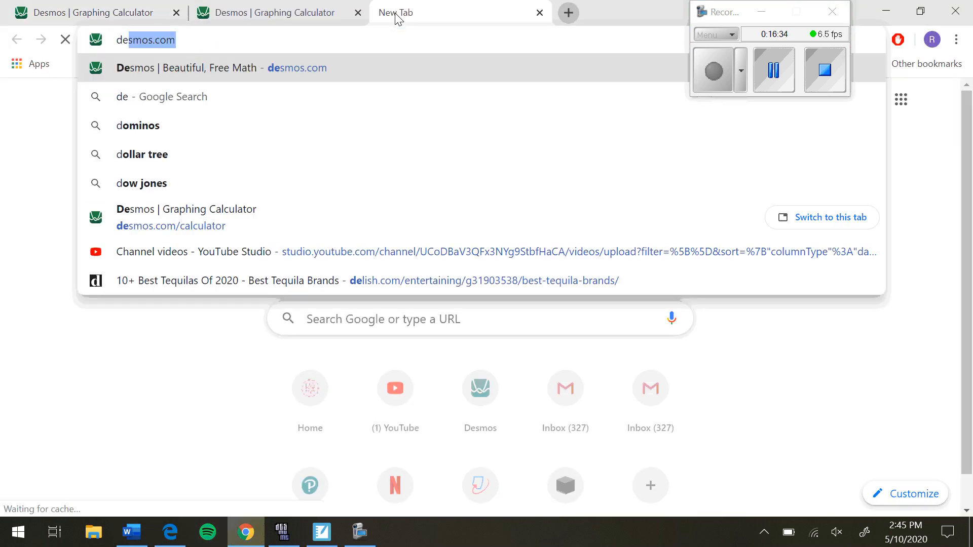
{"action": "type", "text": "smos art"}
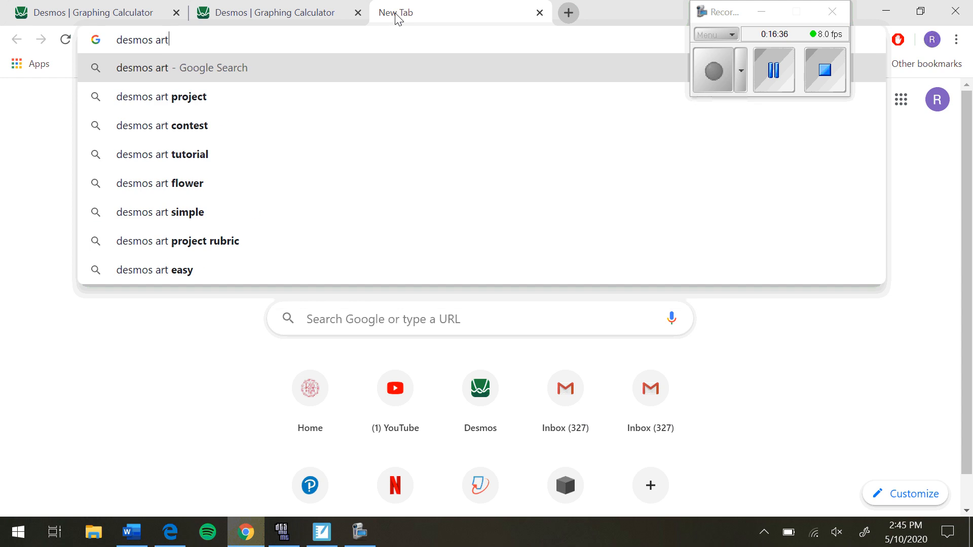
{"action": "key", "text": "Return"}
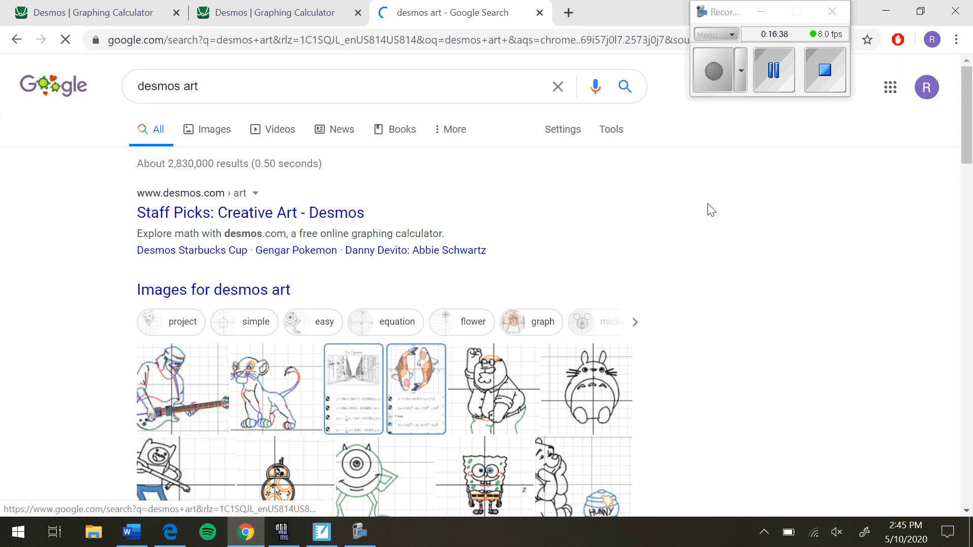
{"action": "scroll", "coordinate": [706, 230], "scroll_direction": "down", "scroll_amount": 3}
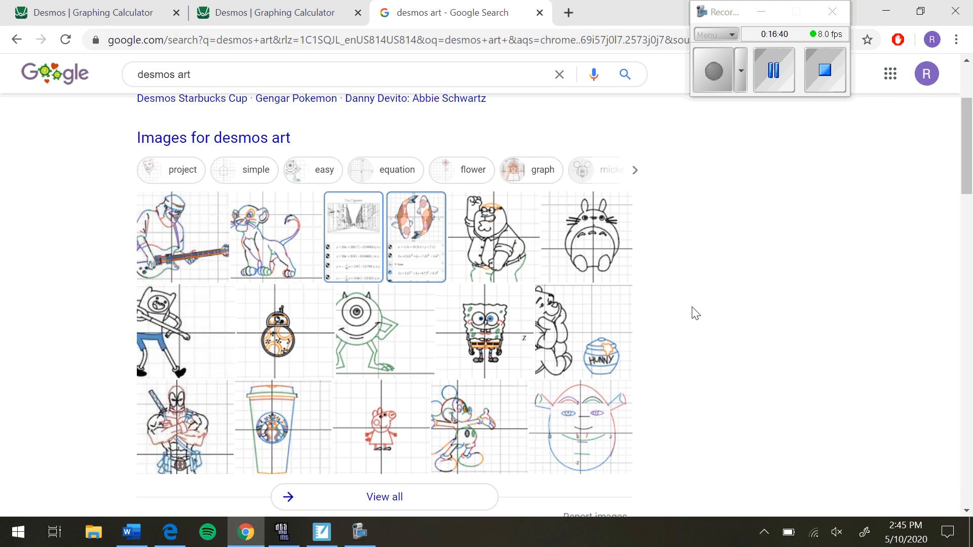
Step: Preview the BB-8, Global Math Art Contest, SpongeBob and lion cub pictures among the "desmos art" image results
{"action": "left_click", "coordinate": [263, 341]}
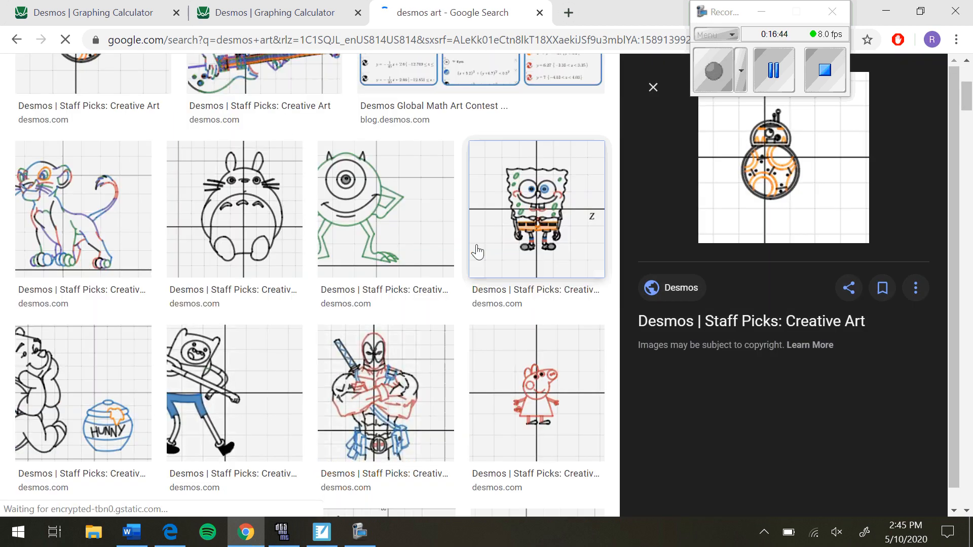
{"action": "left_click", "coordinate": [477, 251]}
{"action": "left_click", "coordinate": [476, 225]}
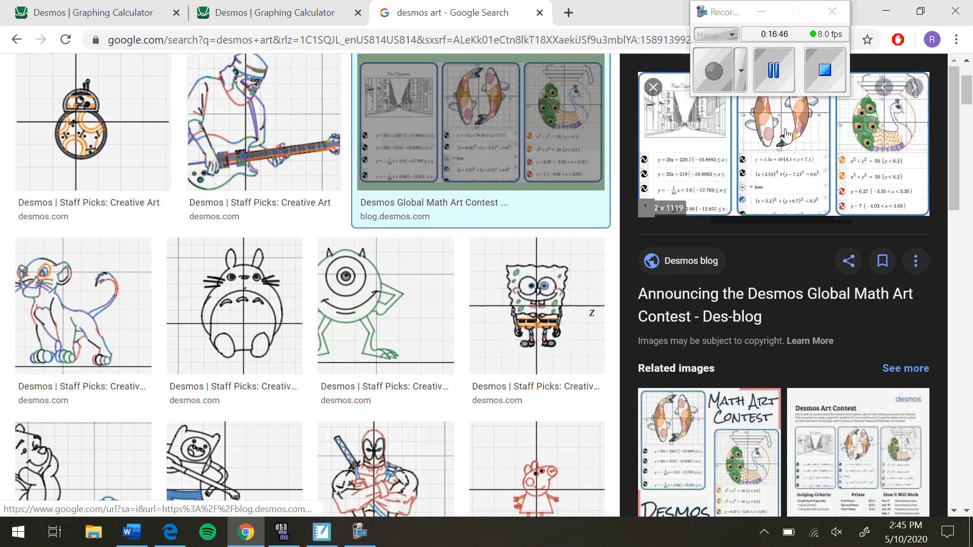
{"action": "scroll", "coordinate": [790, 142], "scroll_direction": "up", "scroll_amount": 3}
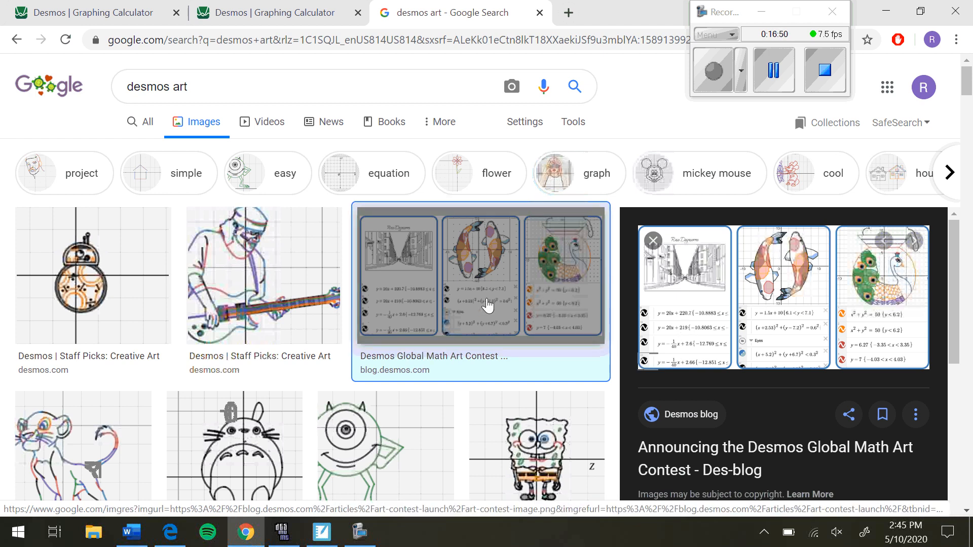
{"action": "left_click", "coordinate": [513, 435]}
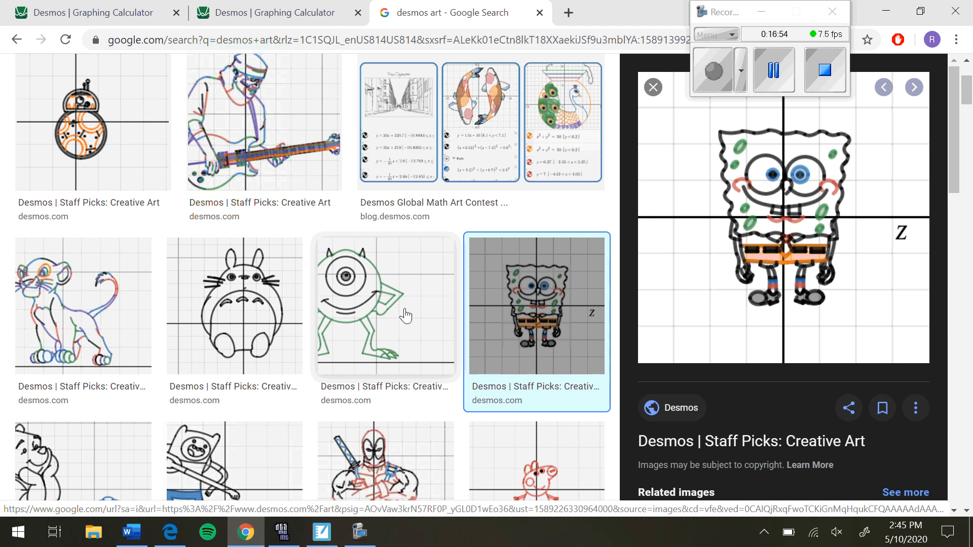
{"action": "left_click", "coordinate": [104, 330]}
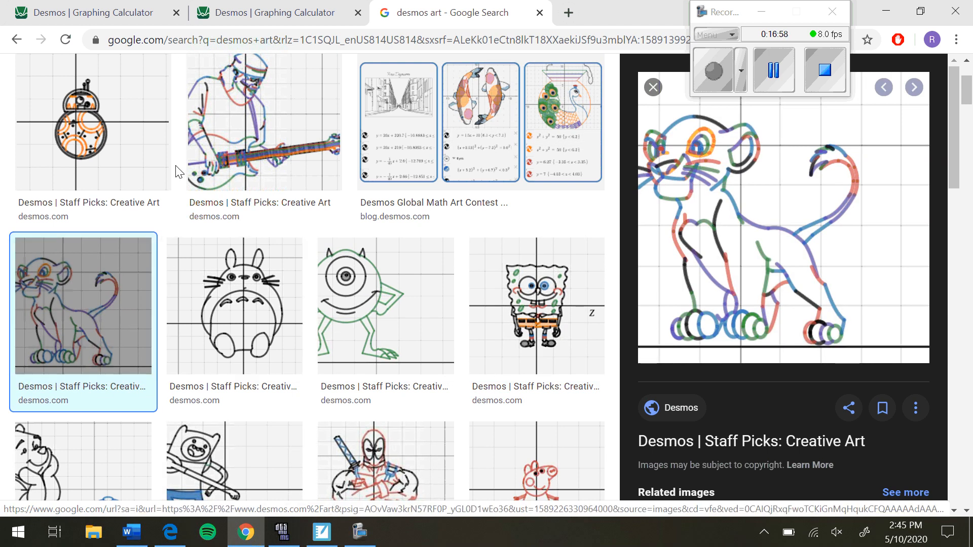
{"action": "scroll", "coordinate": [172, 172], "scroll_direction": "up", "scroll_amount": 3}
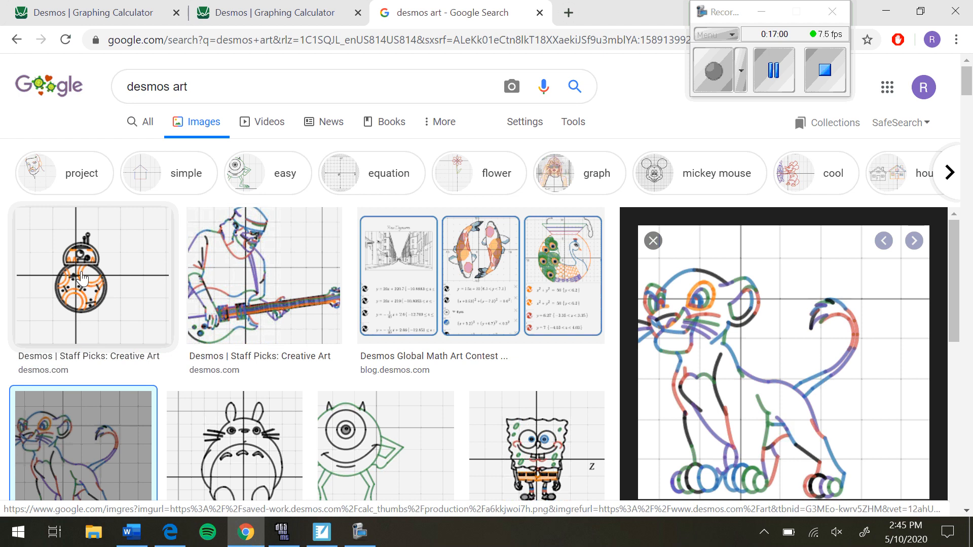
Step: Show the practice graph with the shaded conics in Desmos, zoomed out, followed by the heart picture graph
{"action": "left_click", "coordinate": [284, 12]}
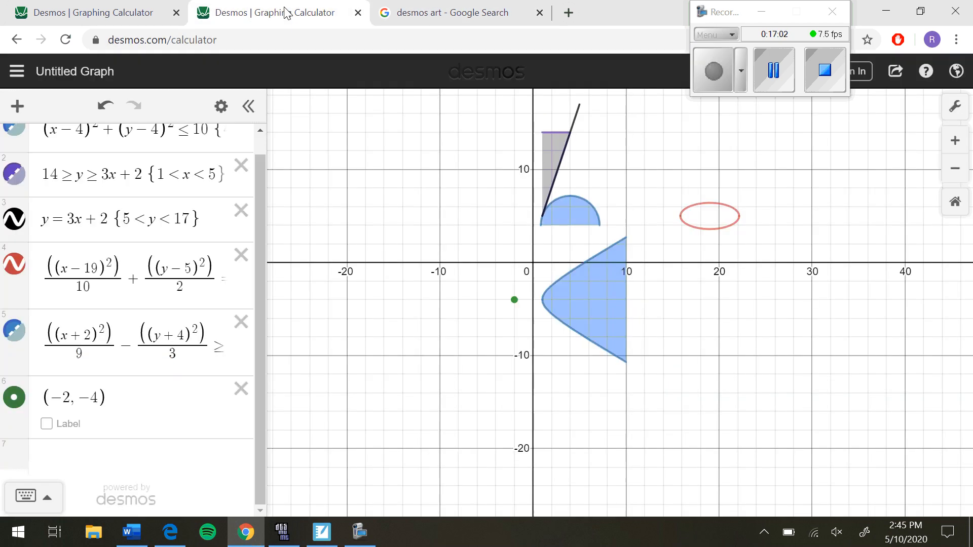
{"action": "scroll", "coordinate": [606, 235], "scroll_direction": "down", "scroll_amount": 5}
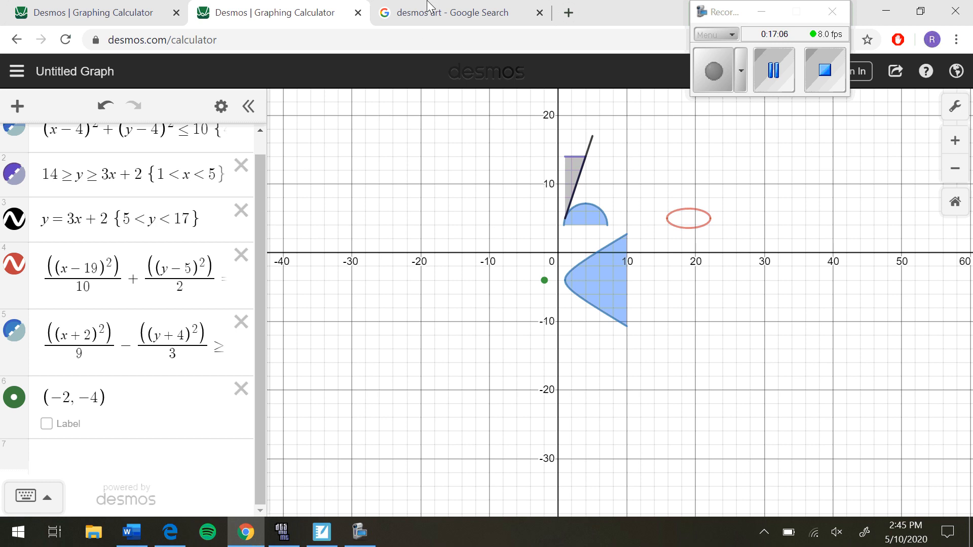
{"action": "left_click", "coordinate": [81, 11]}
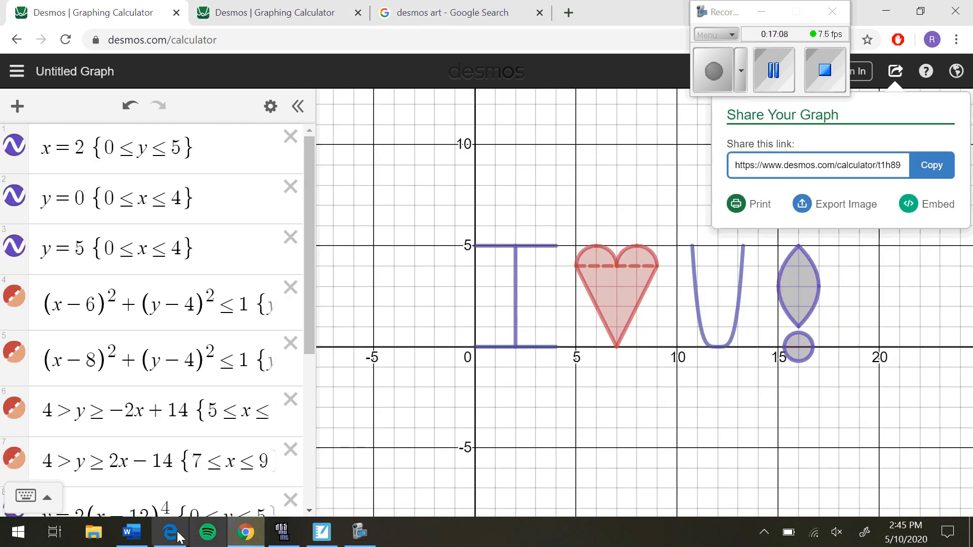
Step: Switch to the DesmosProject document in Word and show the submission instructions and due date below the requirements
{"action": "left_click", "coordinate": [131, 532]}
{"action": "scroll", "coordinate": [415, 336], "scroll_direction": "down", "scroll_amount": 3}
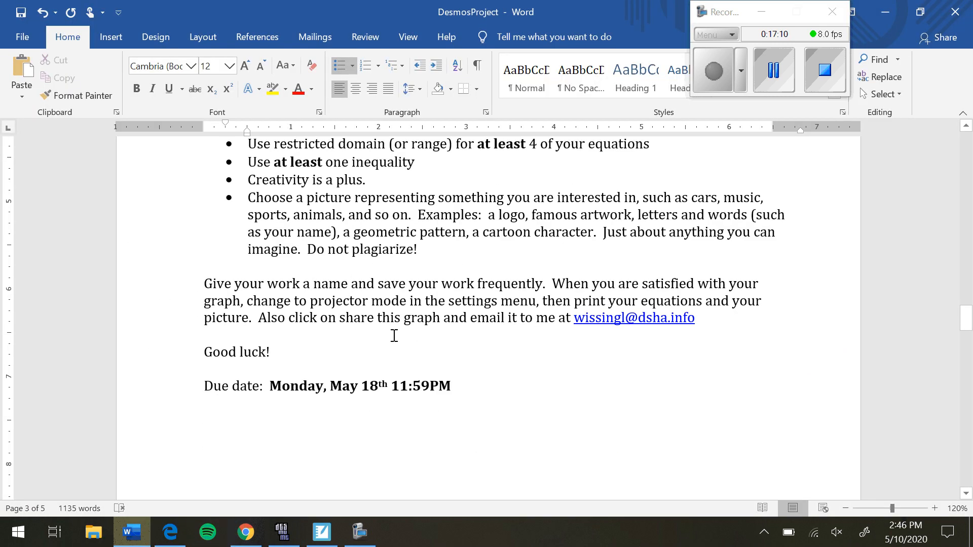
{"action": "left_click", "coordinate": [323, 329]}
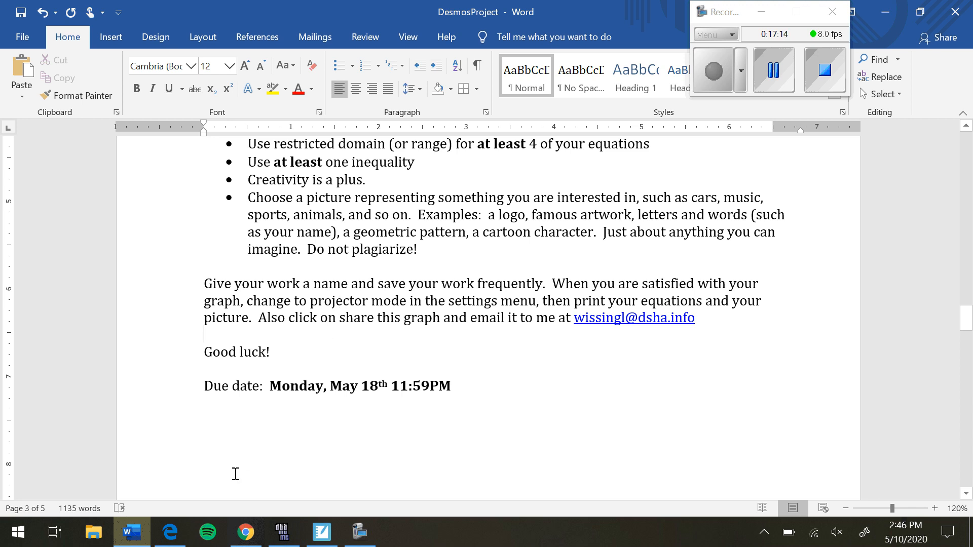
Step: Return to the heart picture in Desmos, uncover its Create Account button and look through the full equation list
{"action": "left_click", "coordinate": [170, 532]}
{"action": "left_click", "coordinate": [170, 531]}
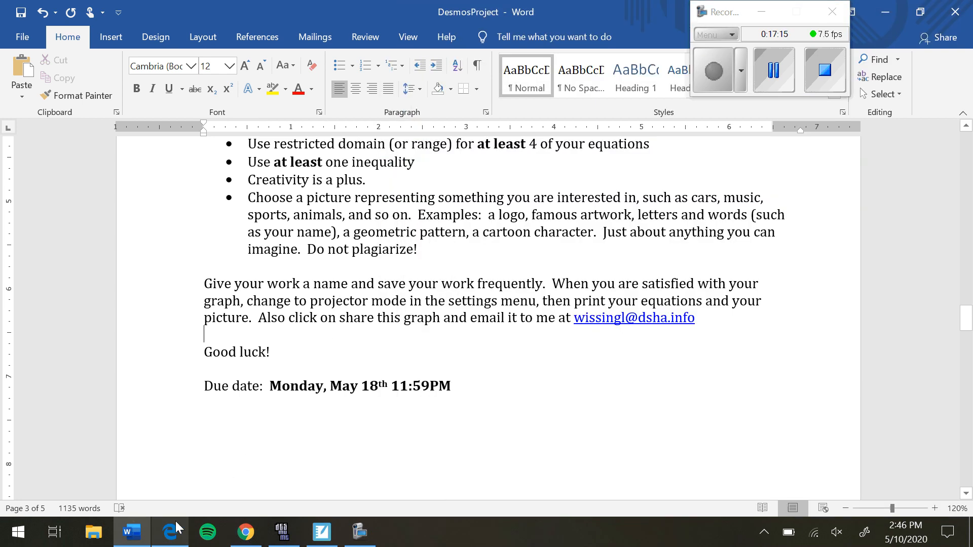
{"action": "left_click", "coordinate": [244, 541]}
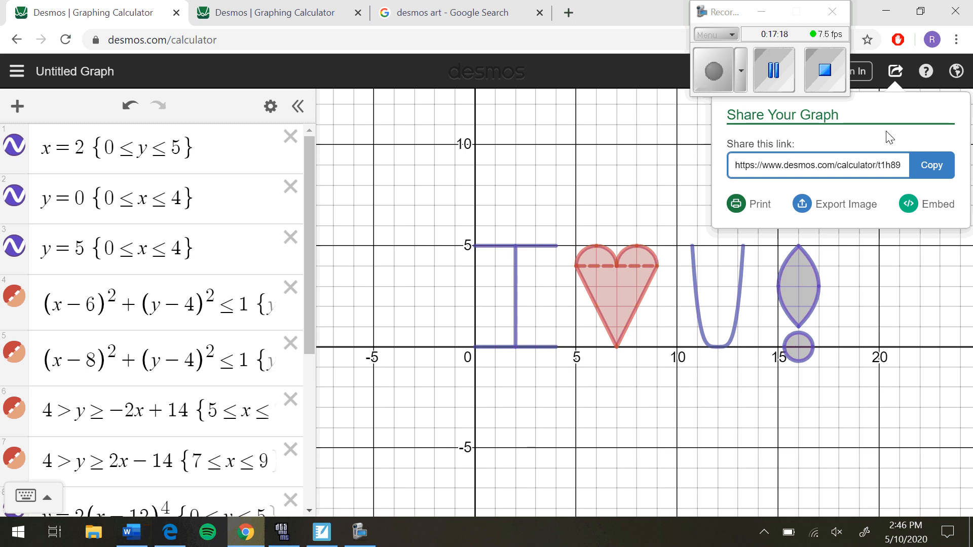
{"action": "left_click_drag", "start_coordinate": [712, 15], "coordinate": [487, 52]}
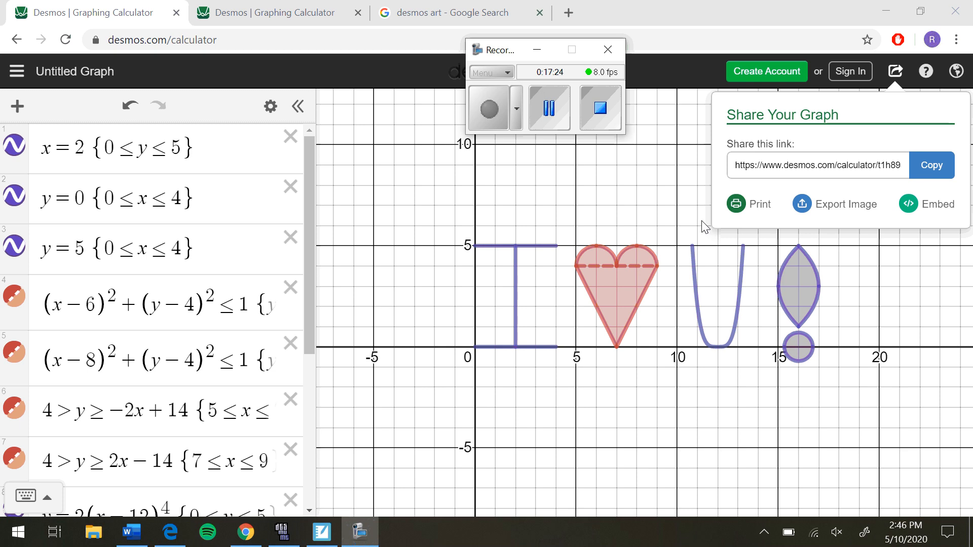
{"action": "scroll", "coordinate": [177, 299], "scroll_direction": "down", "scroll_amount": 5}
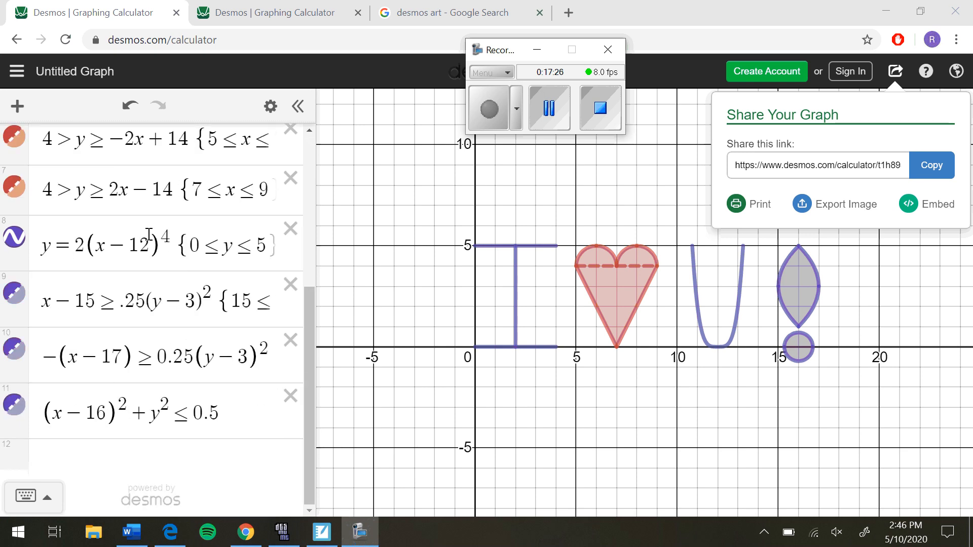
{"action": "scroll", "coordinate": [148, 236], "scroll_direction": "up", "scroll_amount": 5}
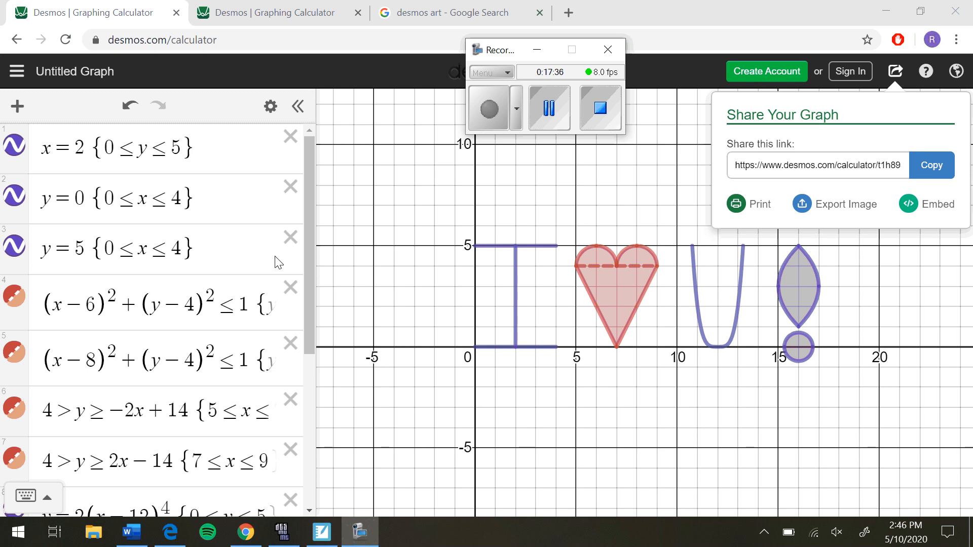
Step: Go back to the start of the Word document and select the instructions on opening a Desmos account to point them out
{"action": "left_click", "coordinate": [132, 532]}
{"action": "scroll", "coordinate": [261, 329], "scroll_direction": "up", "scroll_amount": 10}
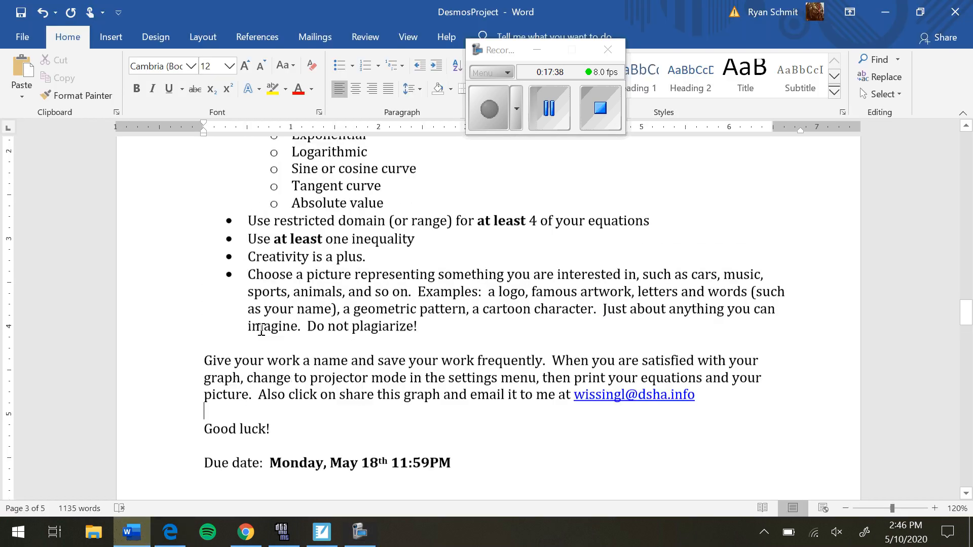
{"action": "scroll", "coordinate": [261, 329], "scroll_direction": "up", "scroll_amount": 15}
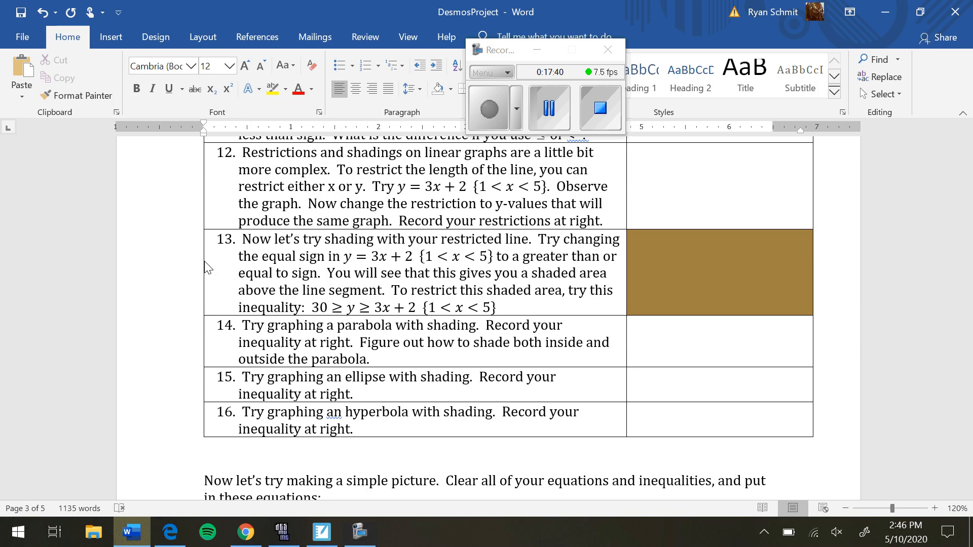
{"action": "scroll", "coordinate": [469, 257], "scroll_direction": "up", "scroll_amount": 15}
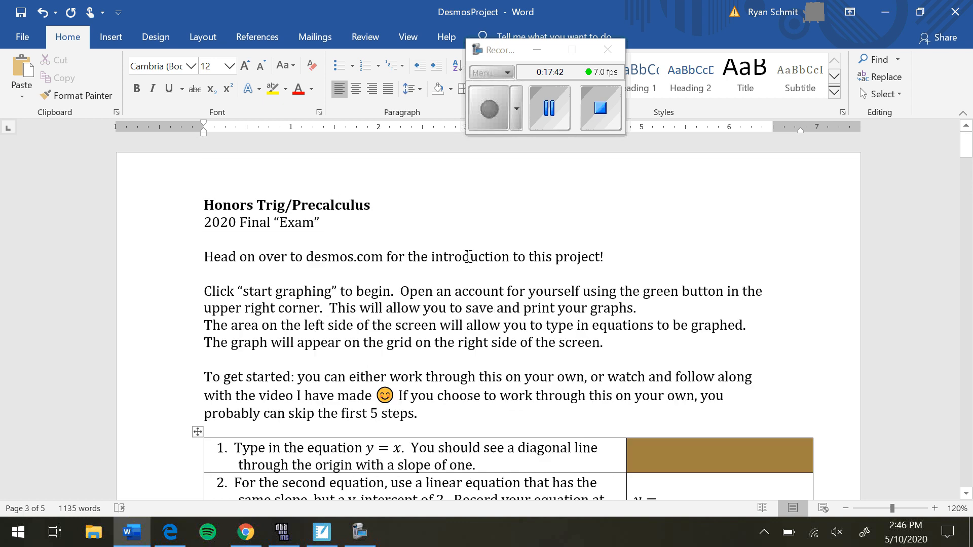
{"action": "left_click_drag", "start_coordinate": [203, 291], "coordinate": [653, 311]}
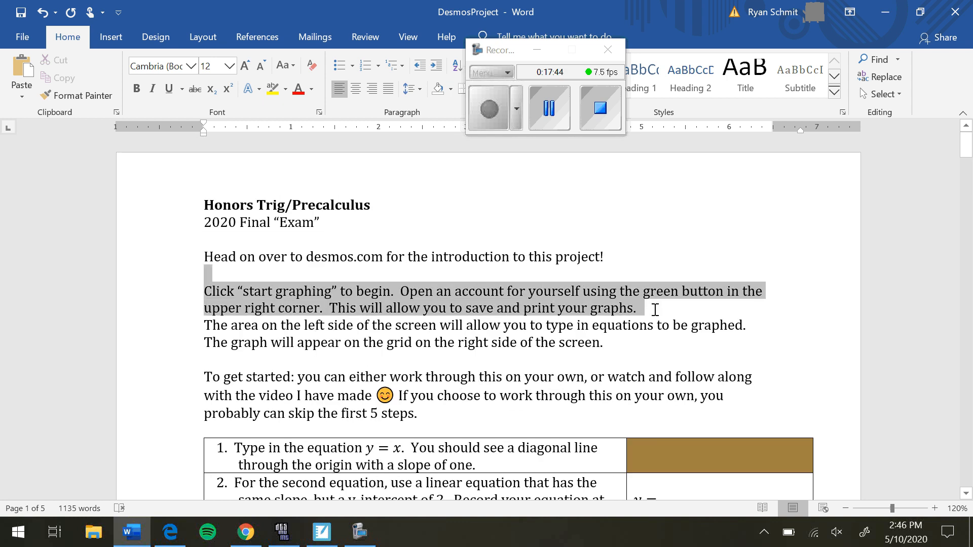
{"action": "left_click", "coordinate": [673, 325]}
Step: Show the equation record table on page 4 and place the cursor in row 1 of its Equation column
{"action": "left_click_drag", "start_coordinate": [965, 145], "coordinate": [970, 366]}
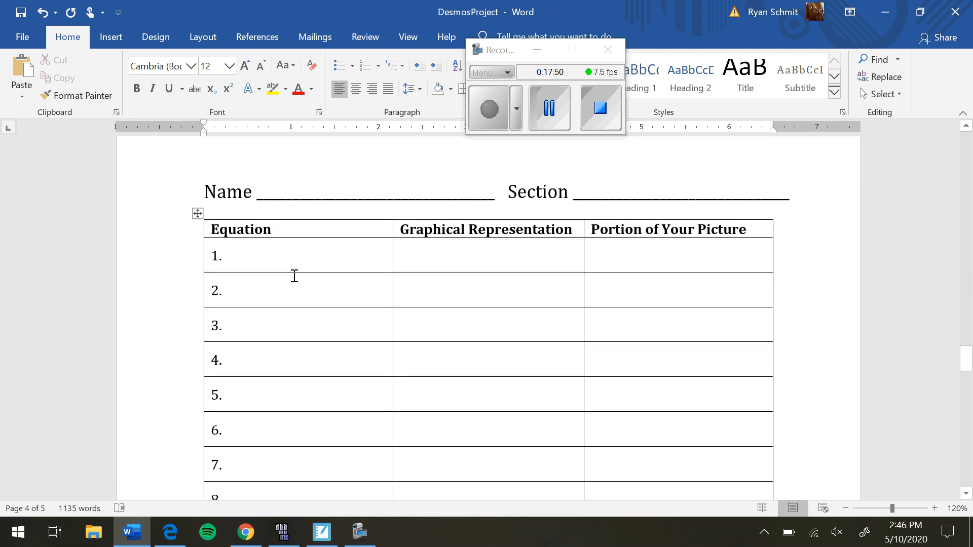
{"action": "left_click", "coordinate": [269, 258]}
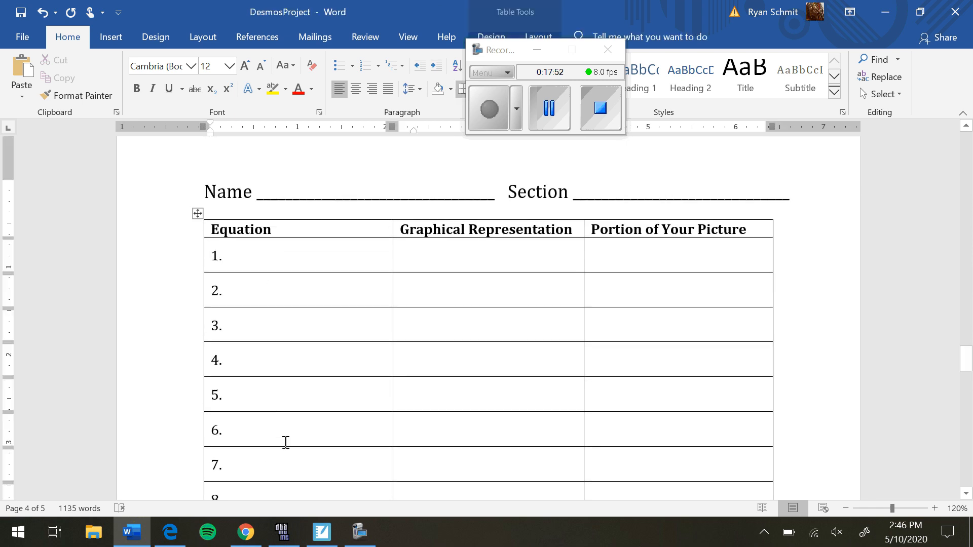
{"action": "scroll", "coordinate": [265, 328], "scroll_direction": "up", "scroll_amount": 3}
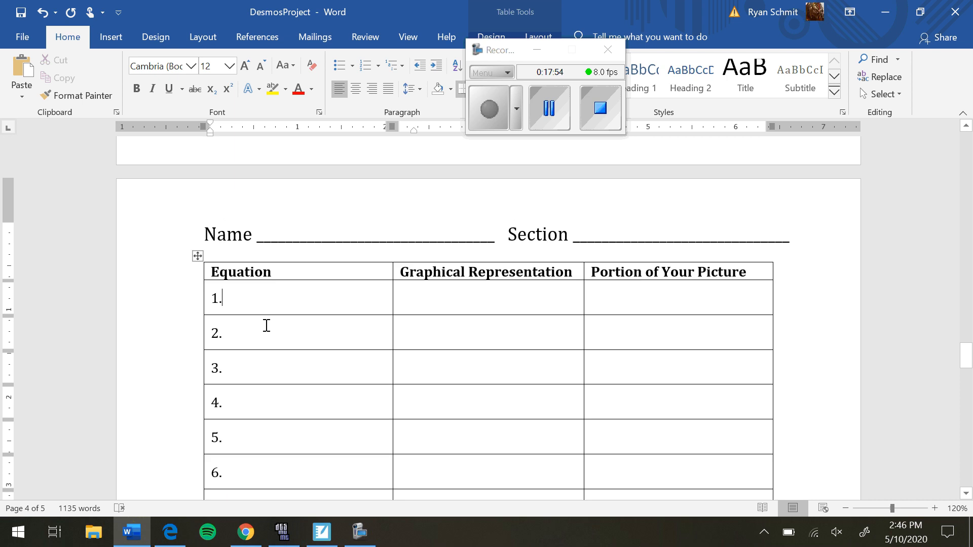
Step: Switch to Desmos and look through the heart picture's equations as examples for the record table
{"action": "left_click", "coordinate": [245, 532]}
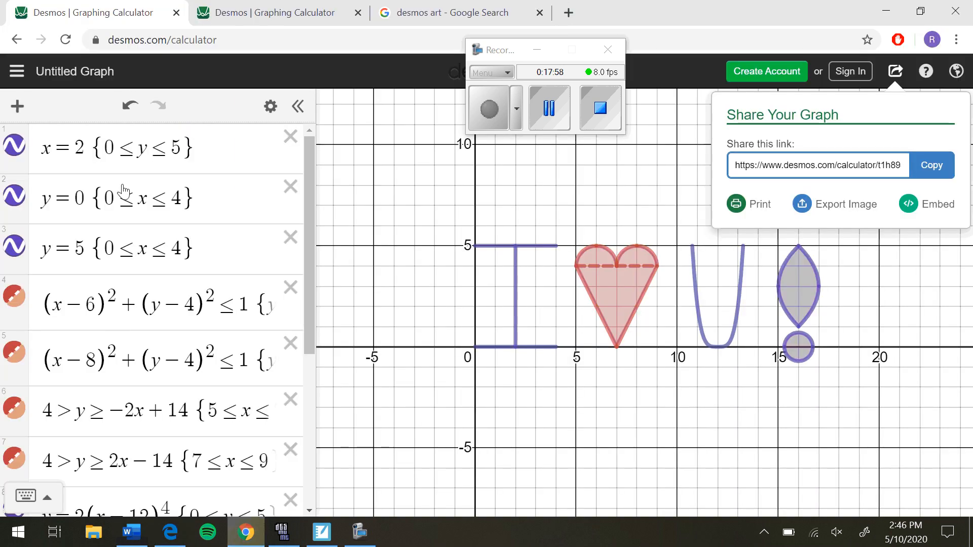
{"action": "scroll", "coordinate": [124, 193], "scroll_direction": "down", "scroll_amount": 5}
{"action": "scroll", "coordinate": [129, 286], "scroll_direction": "up", "scroll_amount": 5}
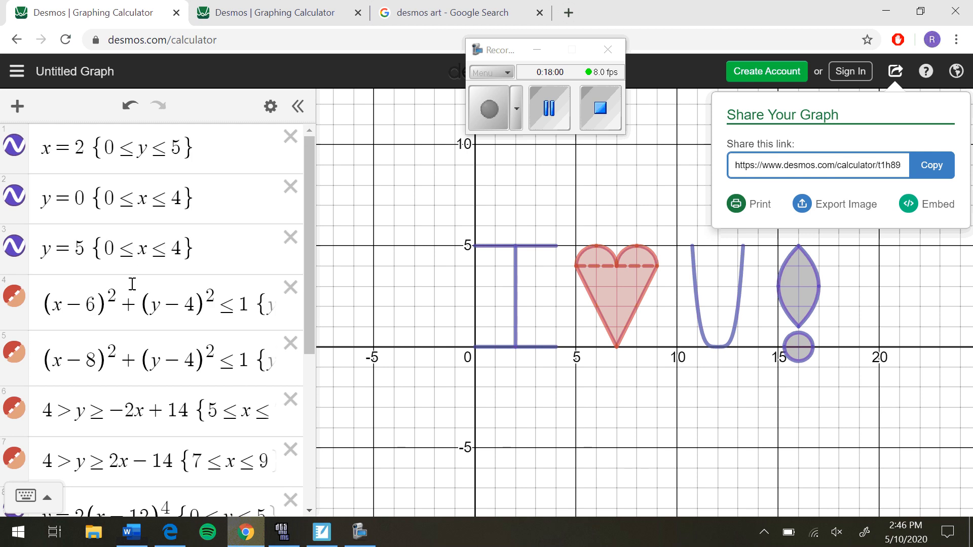
Step: Minimize the browser, point out the due date in the Word document and show the project requirements above it
{"action": "left_click", "coordinate": [886, 11]}
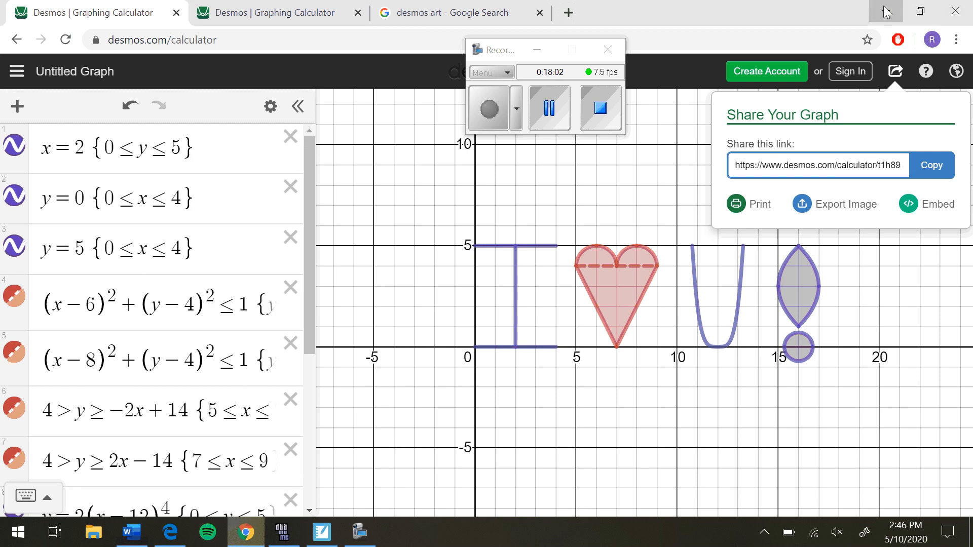
{"action": "scroll", "coordinate": [556, 276], "scroll_direction": "up", "scroll_amount": 5}
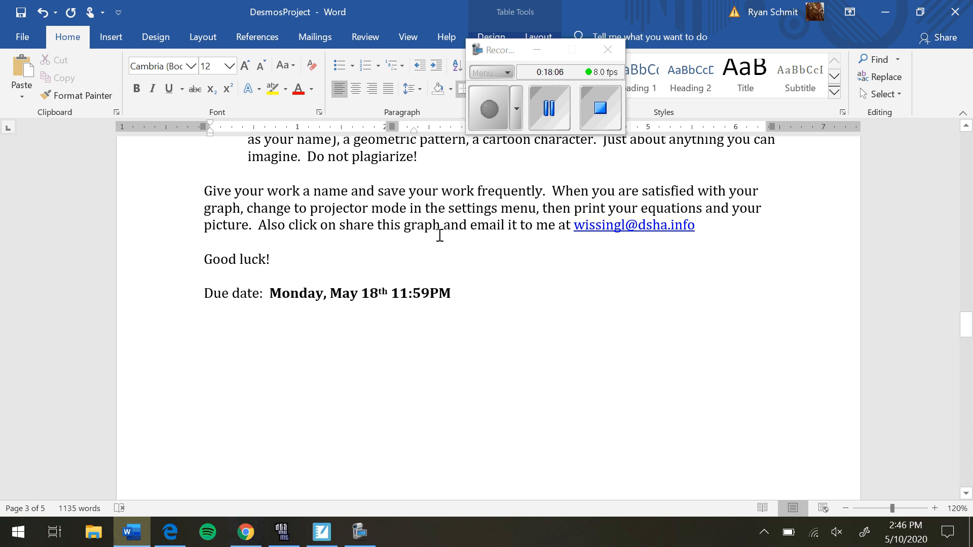
{"action": "left_click", "coordinate": [465, 297]}
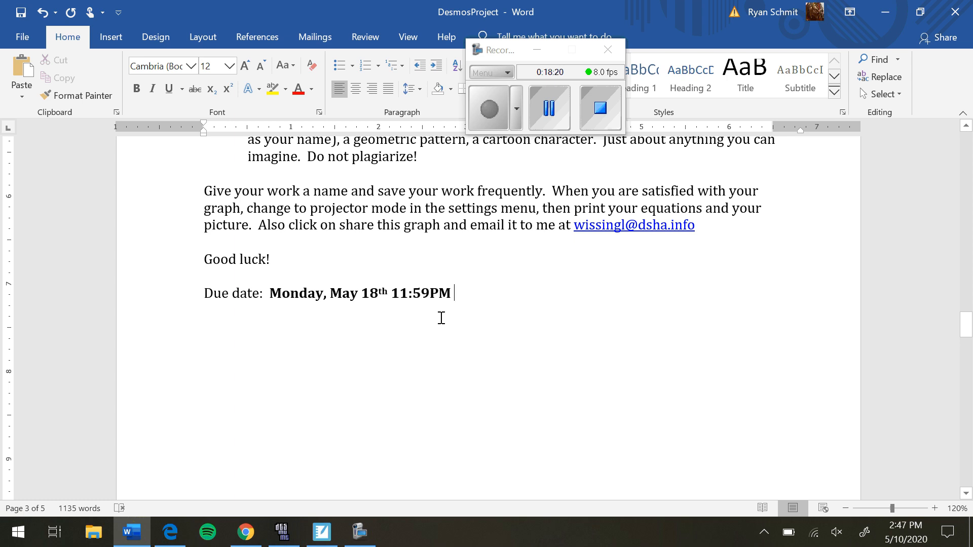
{"action": "mouse_move", "coordinate": [129, 539]}
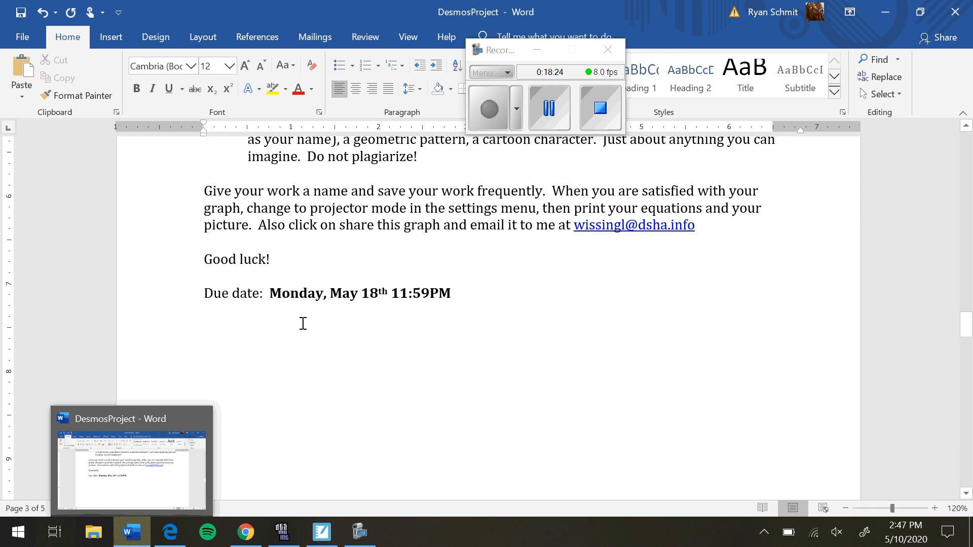
{"action": "left_click", "coordinate": [379, 309]}
{"action": "scroll", "coordinate": [400, 425], "scroll_direction": "up", "scroll_amount": 5}
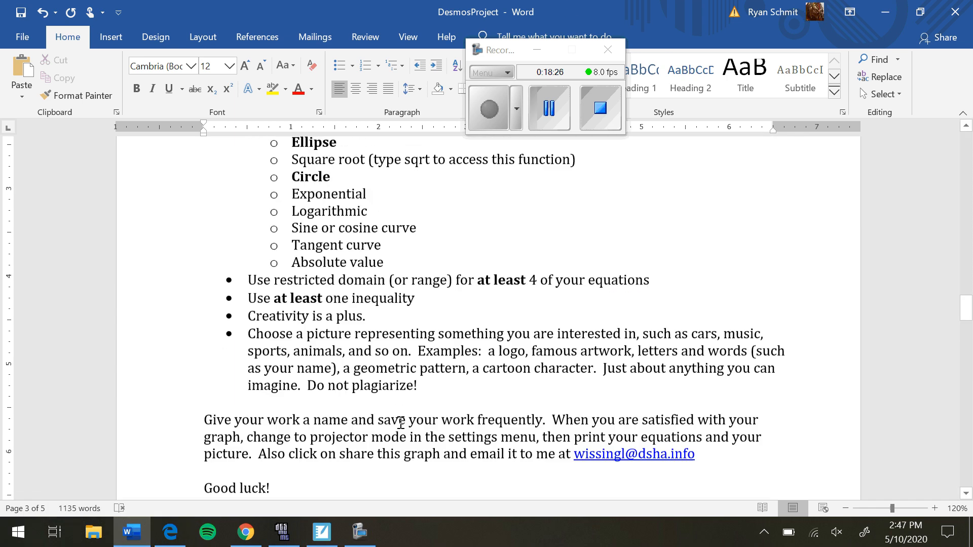